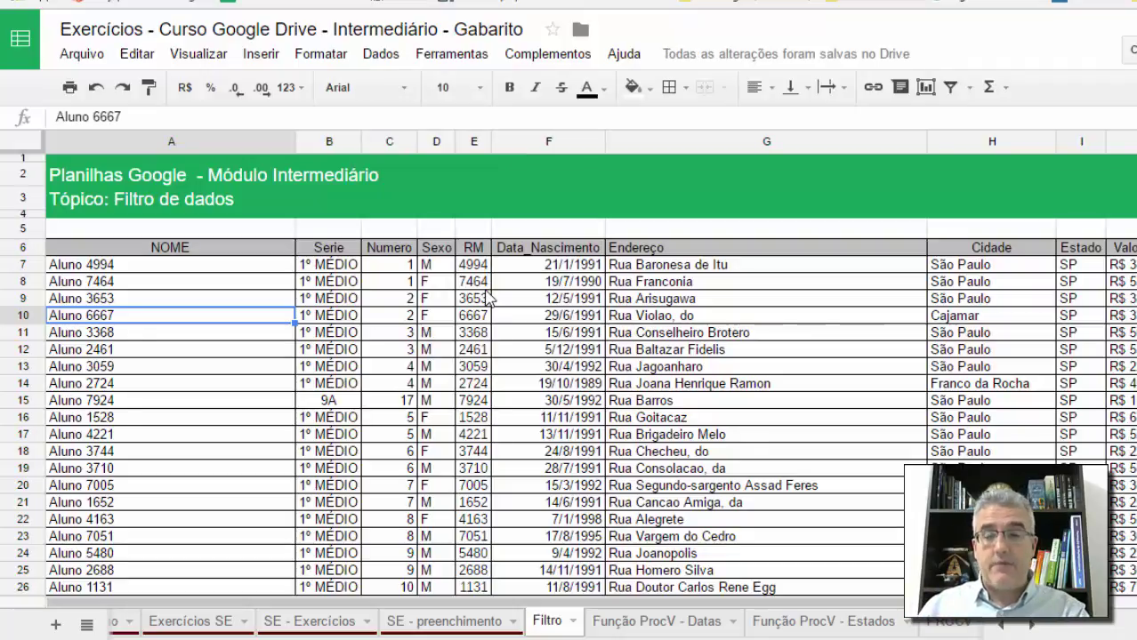
# Turn on the filter for the student table on the Filtro sheet
pyautogui.click(396, 57)
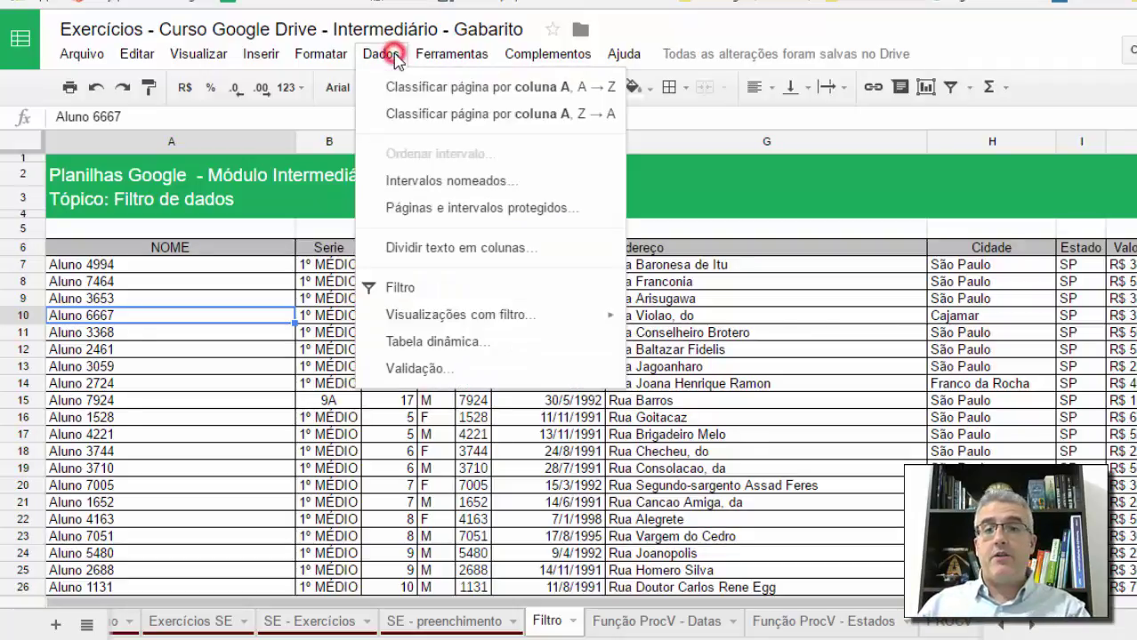
pyautogui.click(411, 283)
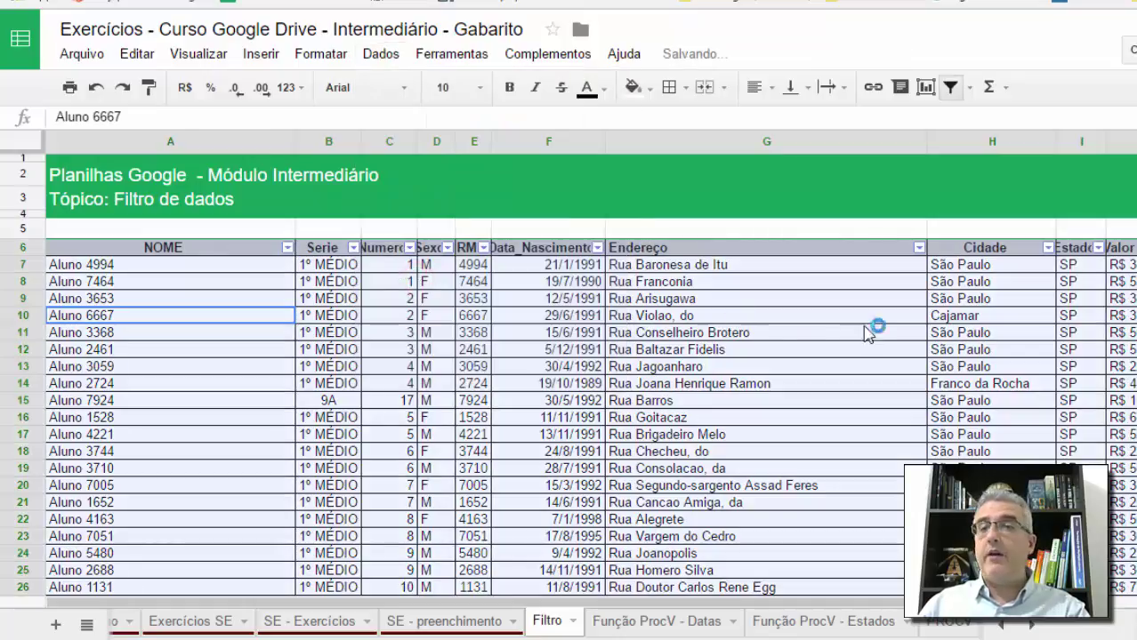
pyautogui.click(338, 250)
pyautogui.click(396, 316)
pyautogui.click(290, 331)
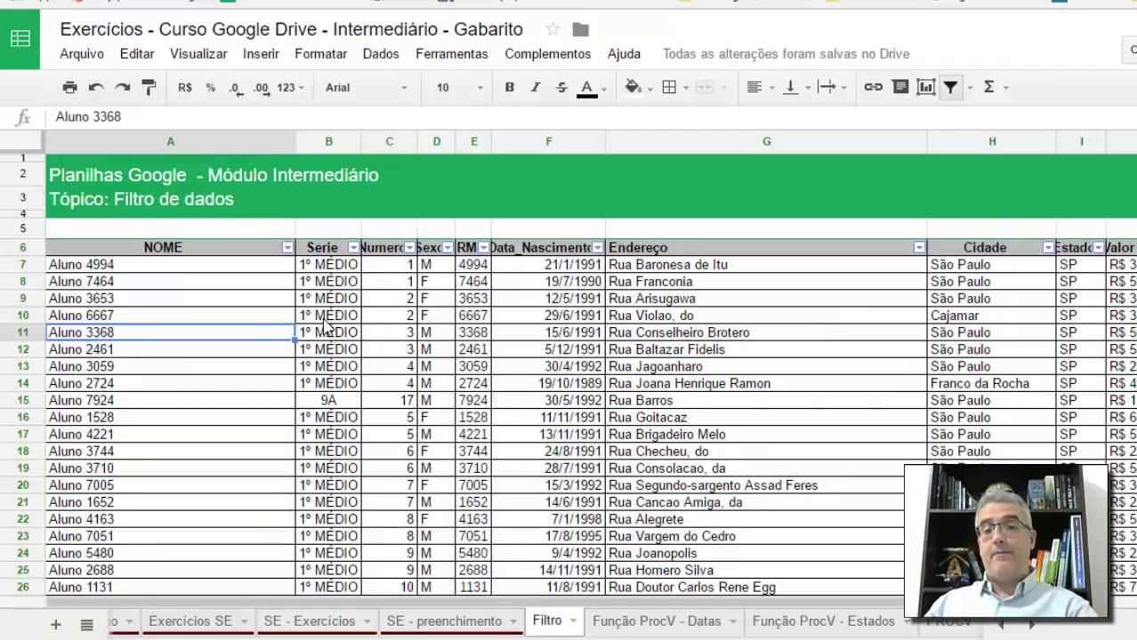
pyautogui.click(401, 313)
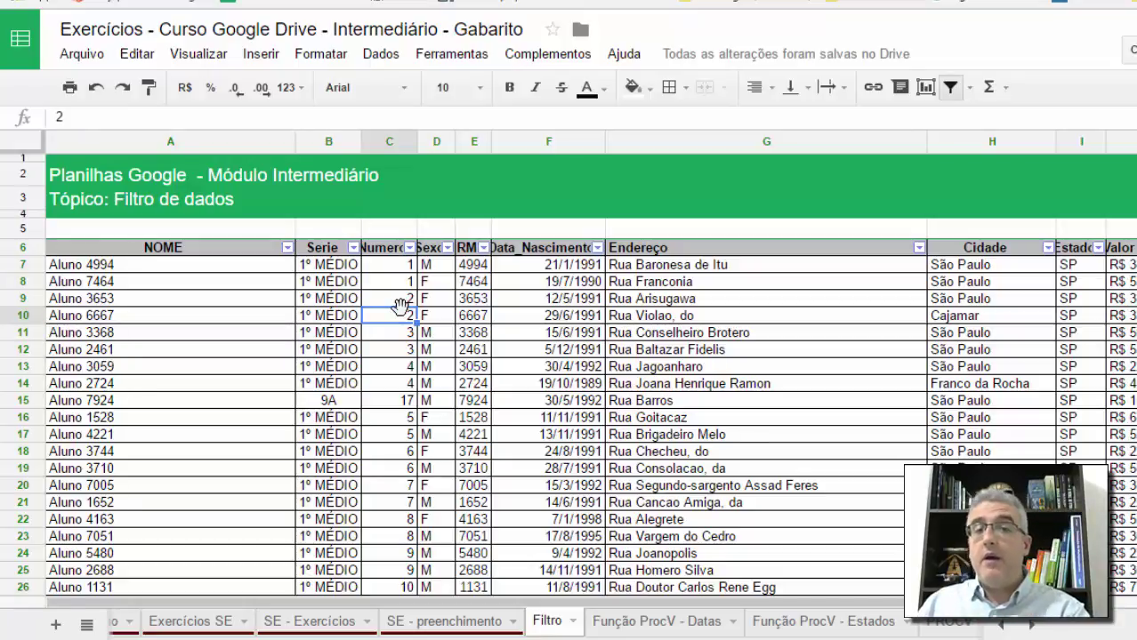
pyautogui.click(473, 268)
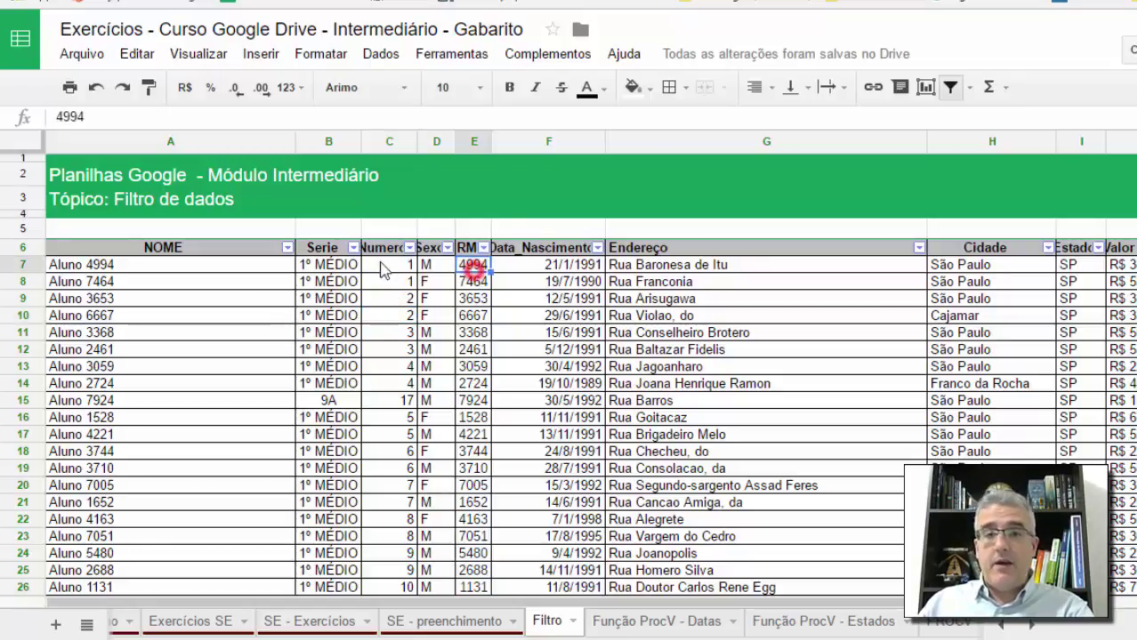
pyautogui.click(284, 350)
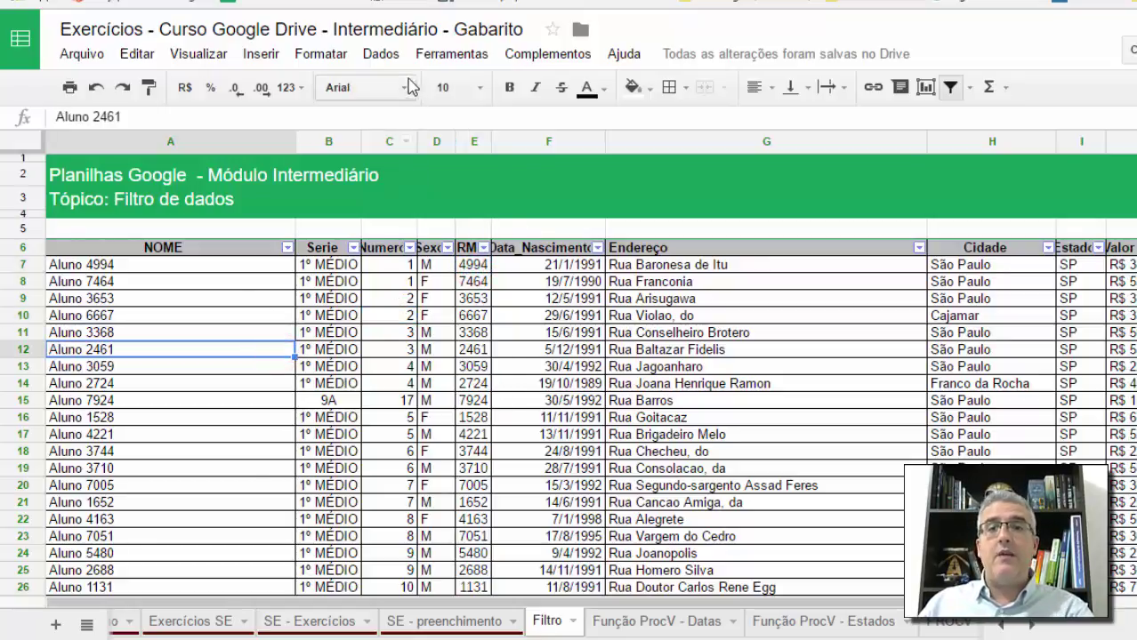
# Create a new filter view for the student table and name it "Médio>700,00"
pyautogui.click(383, 55)
pyautogui.moveTo(458, 322)
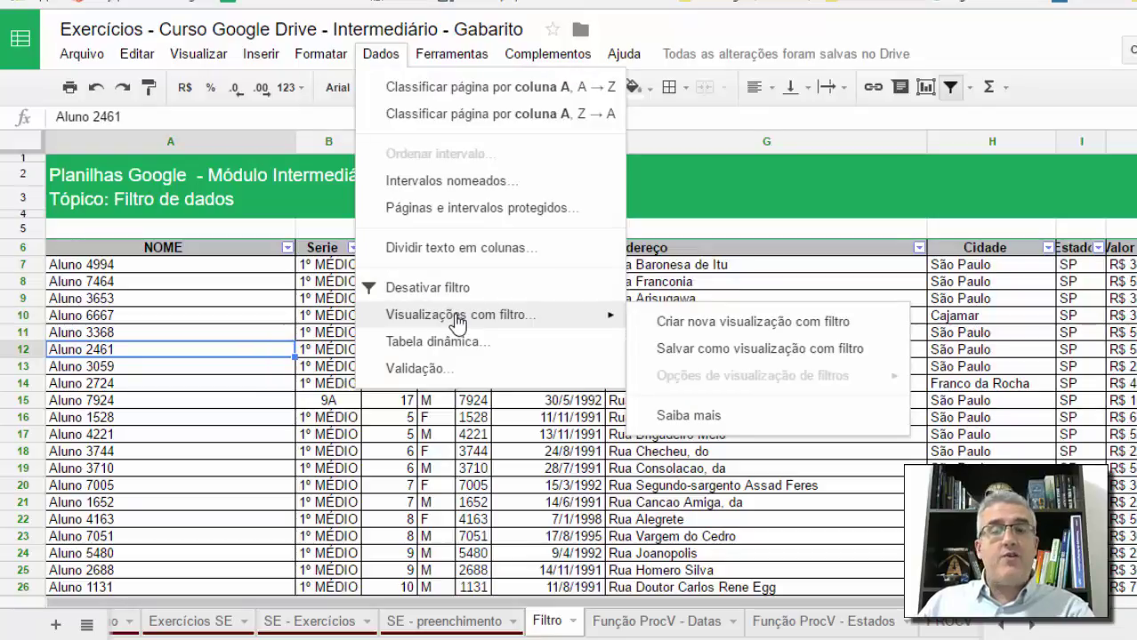
pyautogui.click(746, 328)
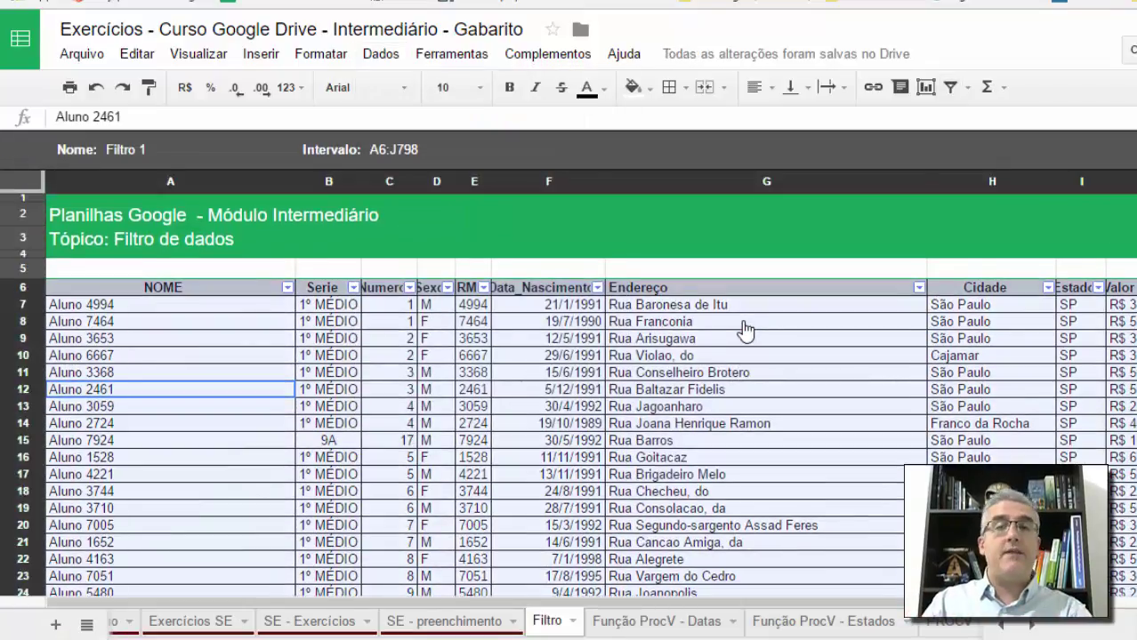
pyautogui.click(173, 151)
pyautogui.tripleClick(173, 152)
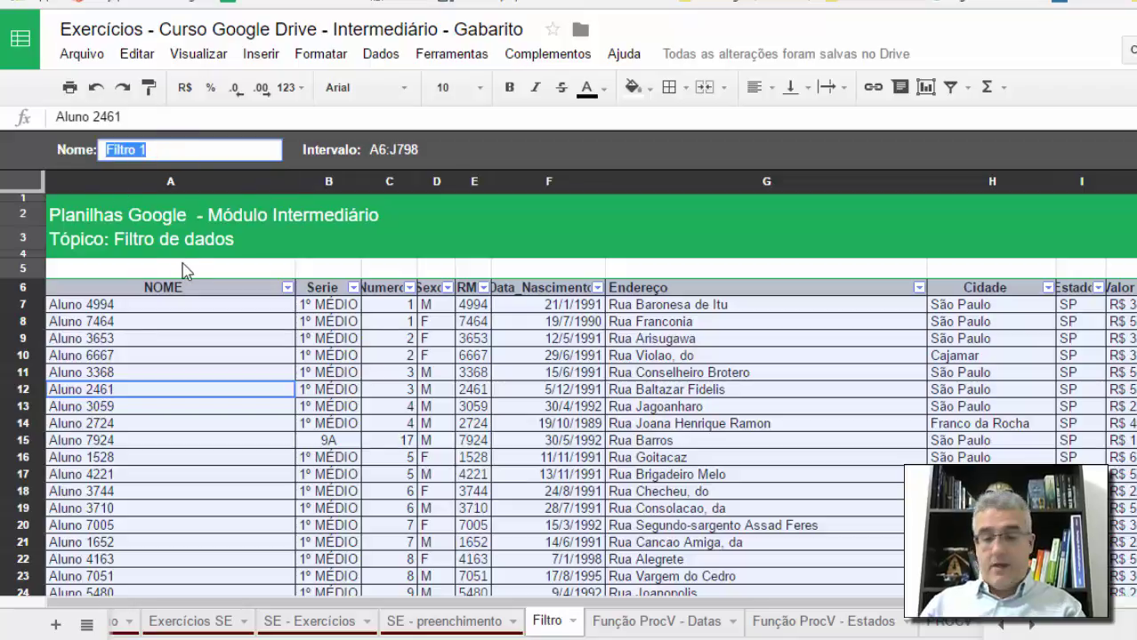
pyautogui.write('M')
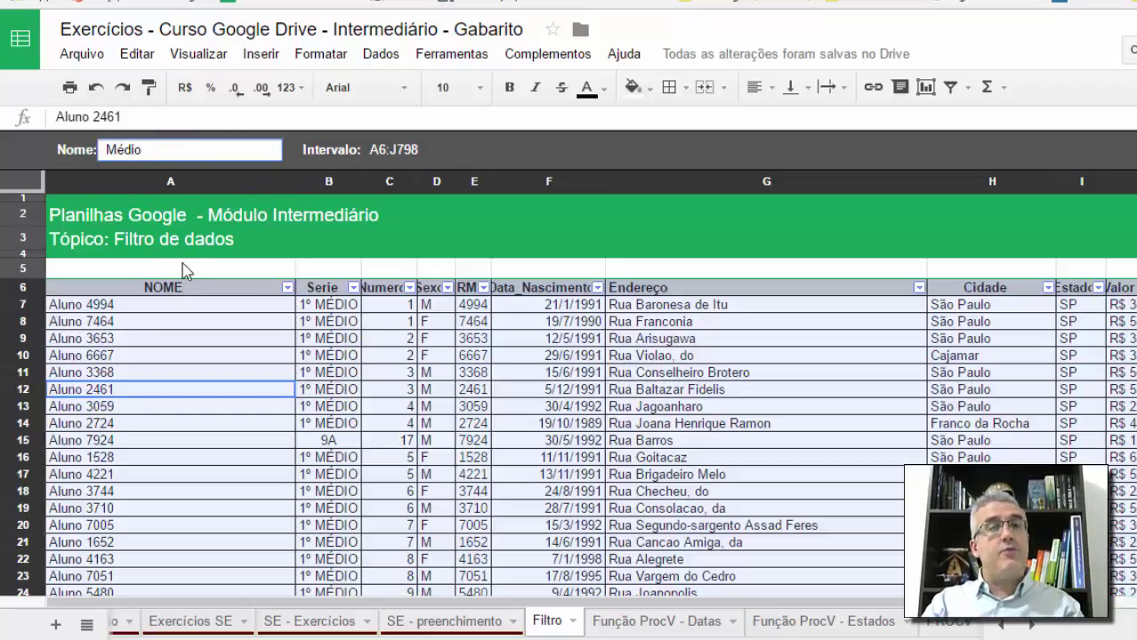
pyautogui.write('édio>700,00')
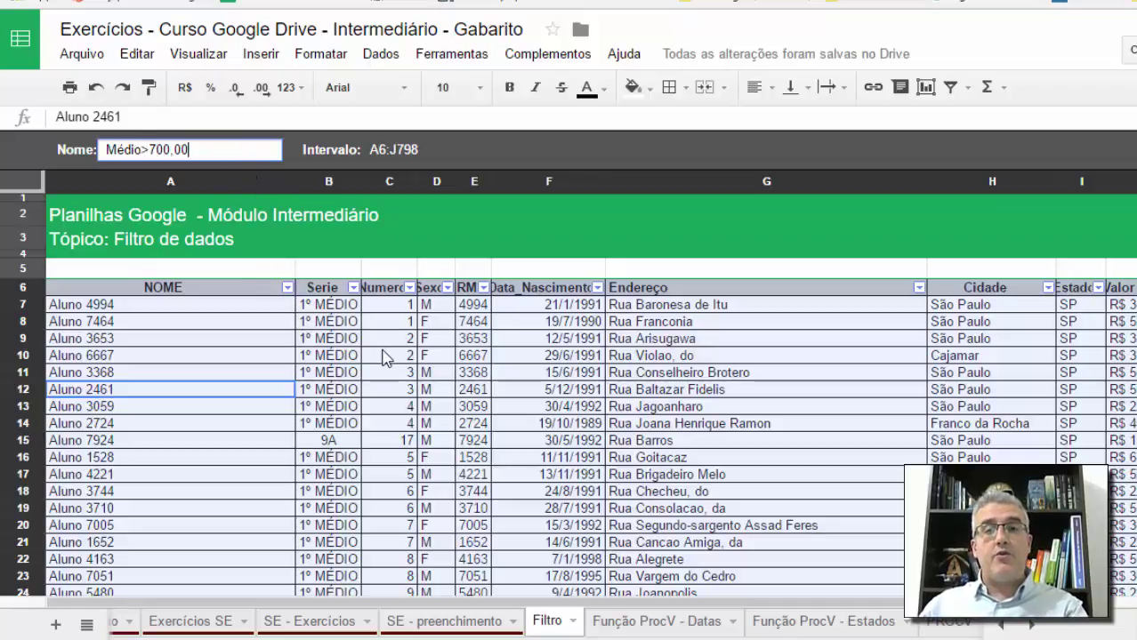
pyautogui.press('Return')
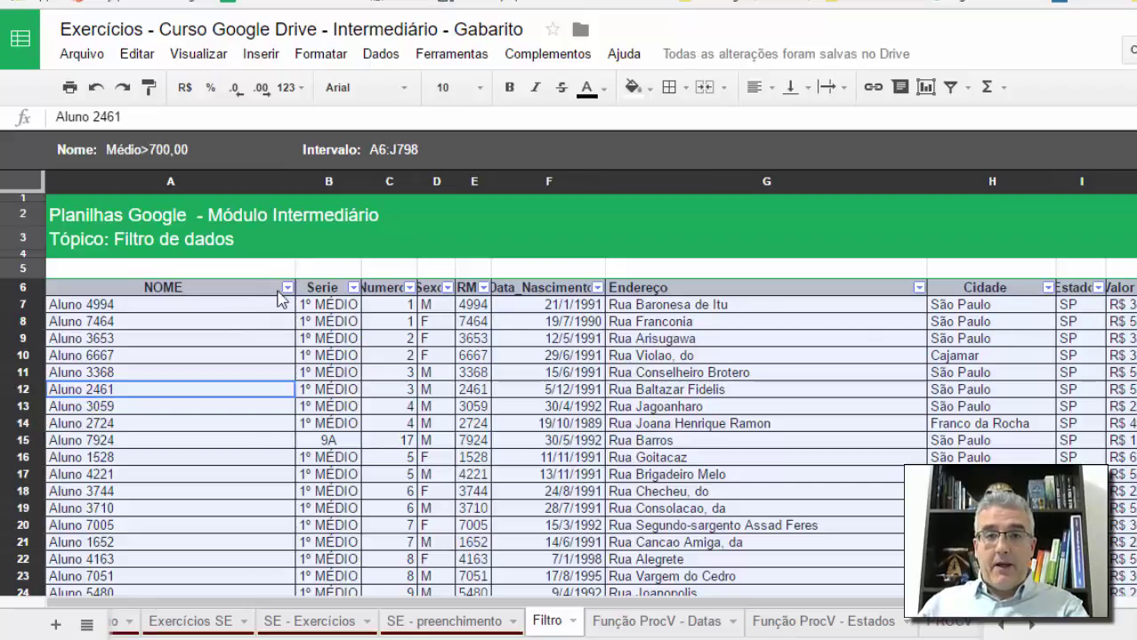
# Filter the Serie column to show only 1º MÉDIO, 2º MÉDIO and 3º MÉDIO, staying on the Filtro sheet
pyautogui.click(352, 288)
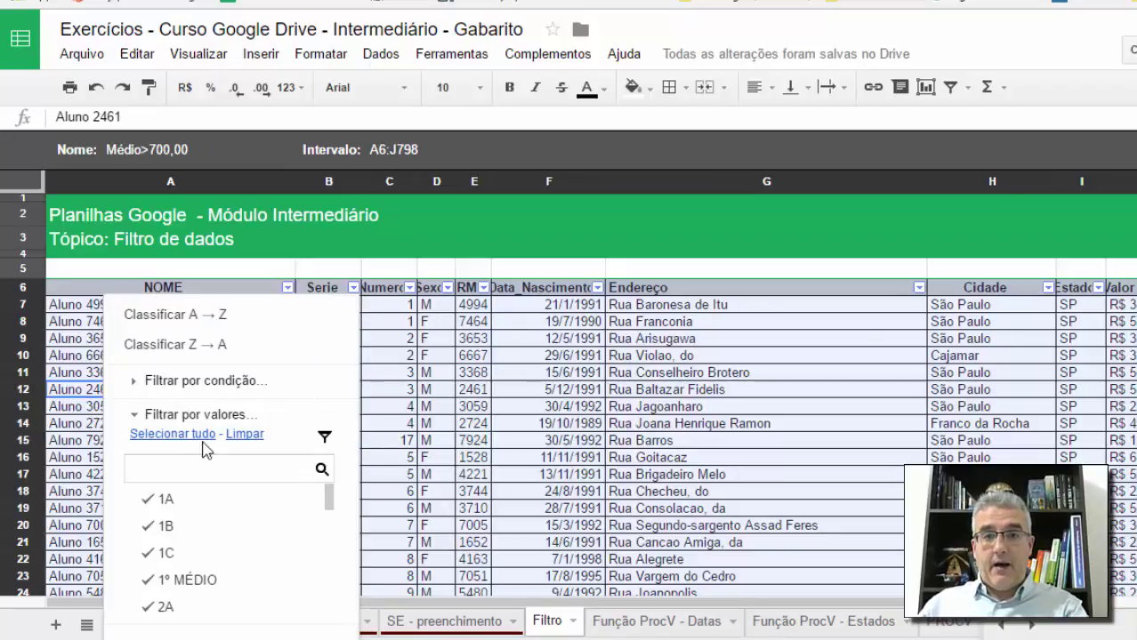
pyautogui.click(244, 434)
pyautogui.click(211, 574)
pyautogui.scroll(-2, 214, 565)
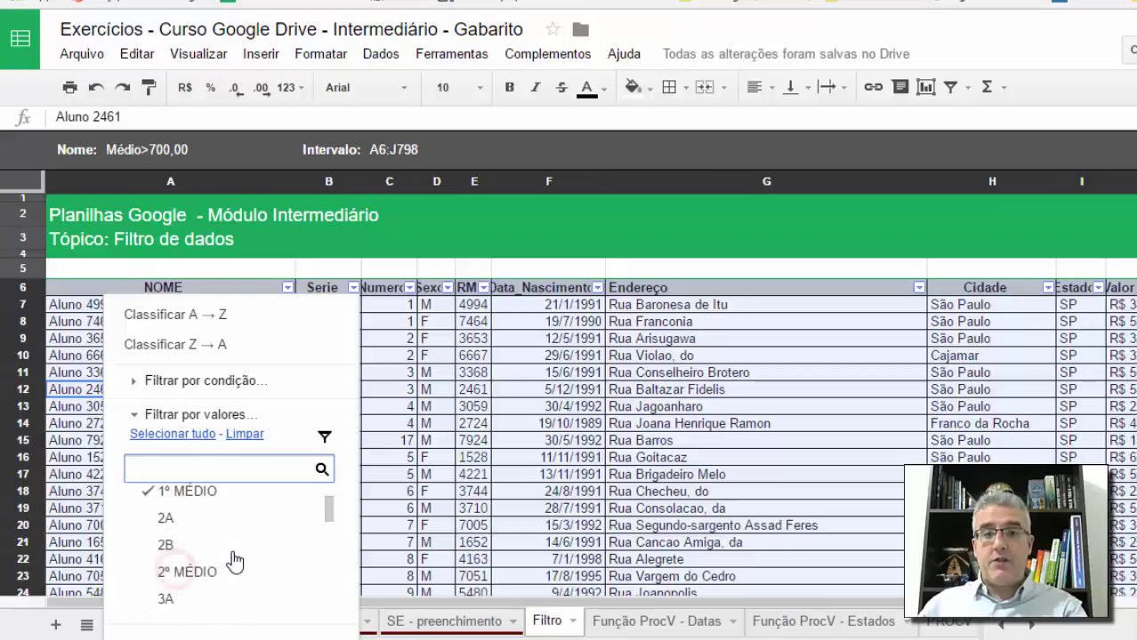
pyautogui.click(229, 554)
pyautogui.scroll(-2, 233, 559)
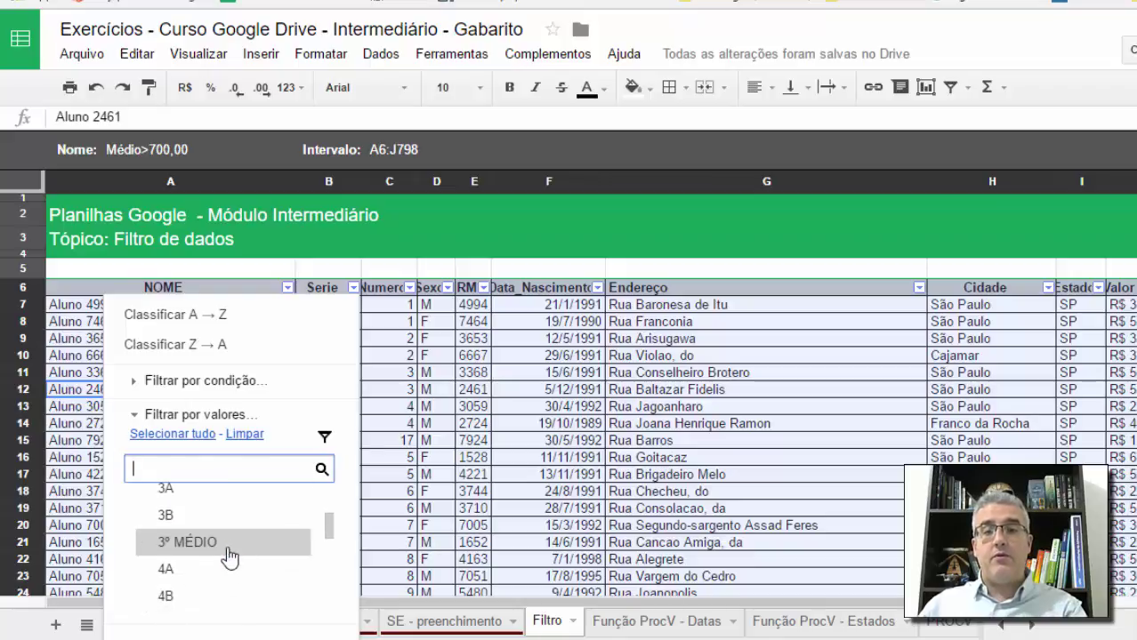
pyautogui.click(230, 542)
pyautogui.scroll(-1, 364, 523)
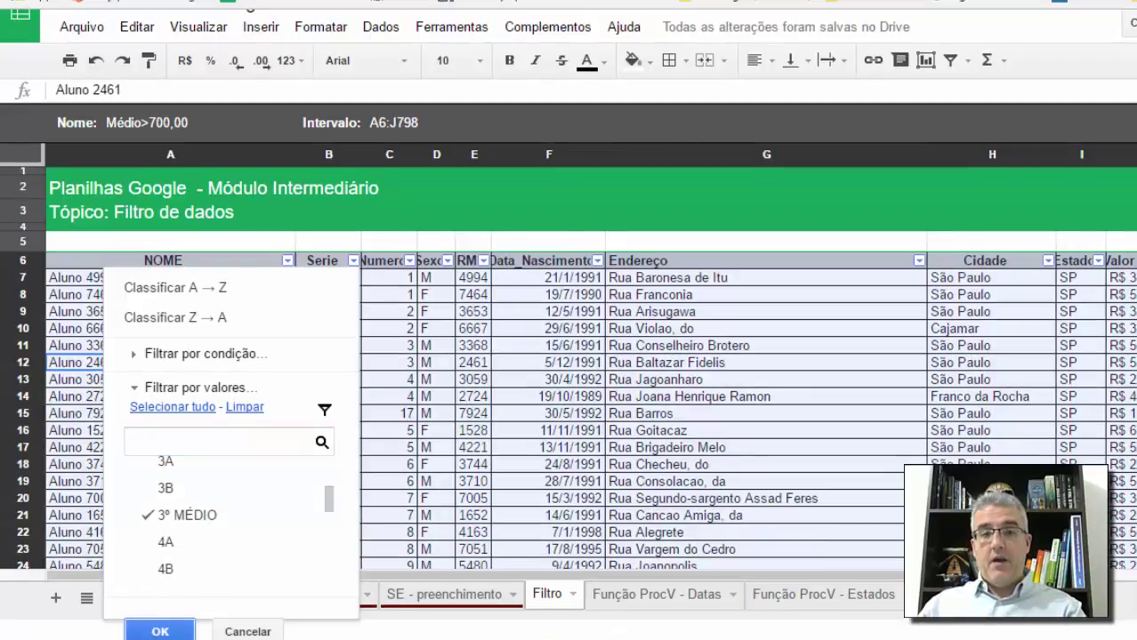
pyautogui.click(159, 632)
pyautogui.click(186, 621)
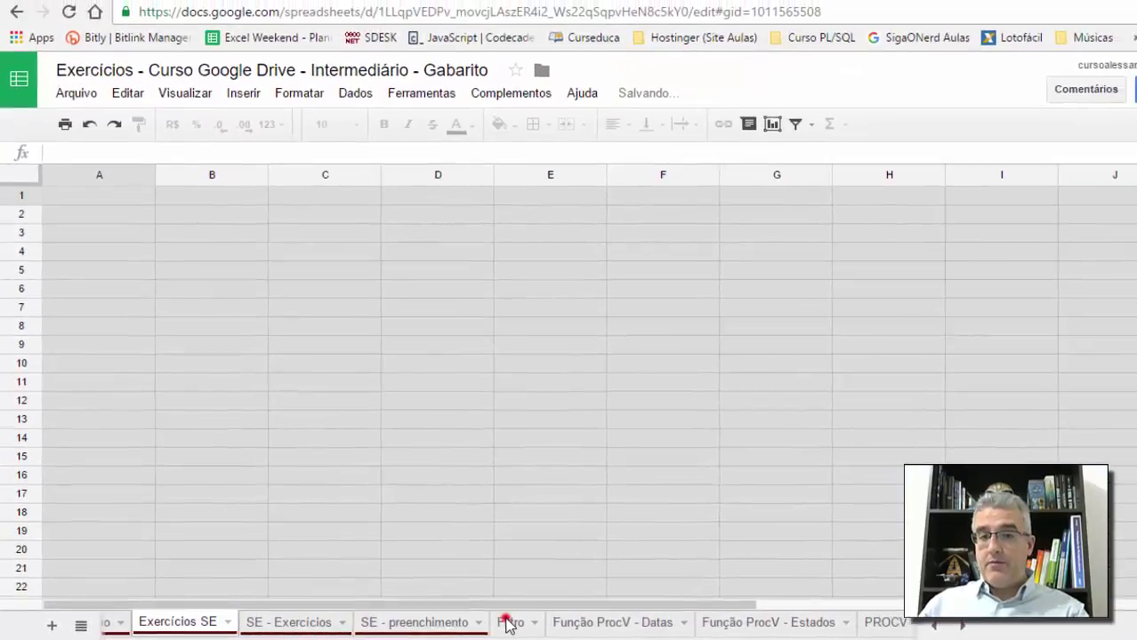
pyautogui.click(541, 621)
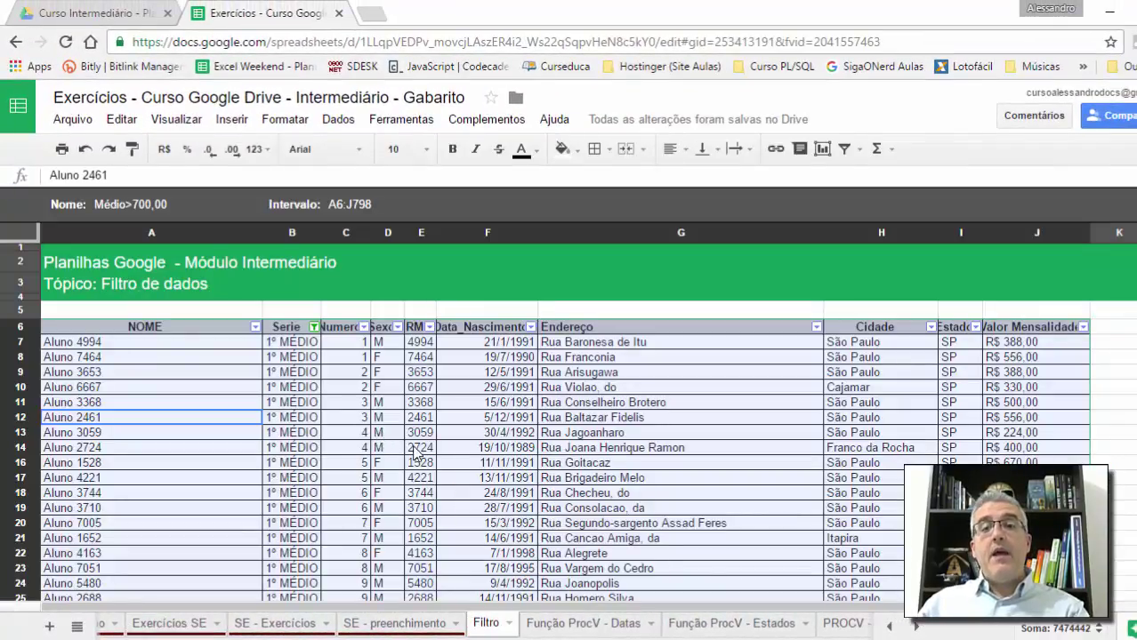
# Filter the Valor Mensalidade column by the condition "Maior que" (greater than) 700
pyautogui.click(1083, 327)
pyautogui.click(1006, 409)
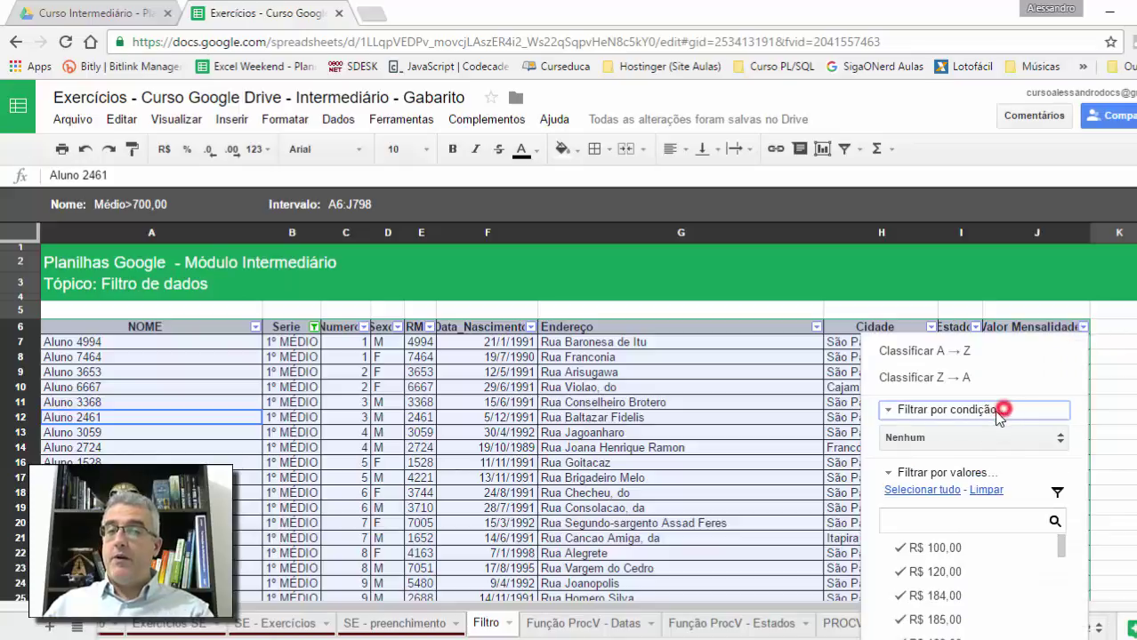
pyautogui.click(912, 436)
pyautogui.scroll(-2, 982, 541)
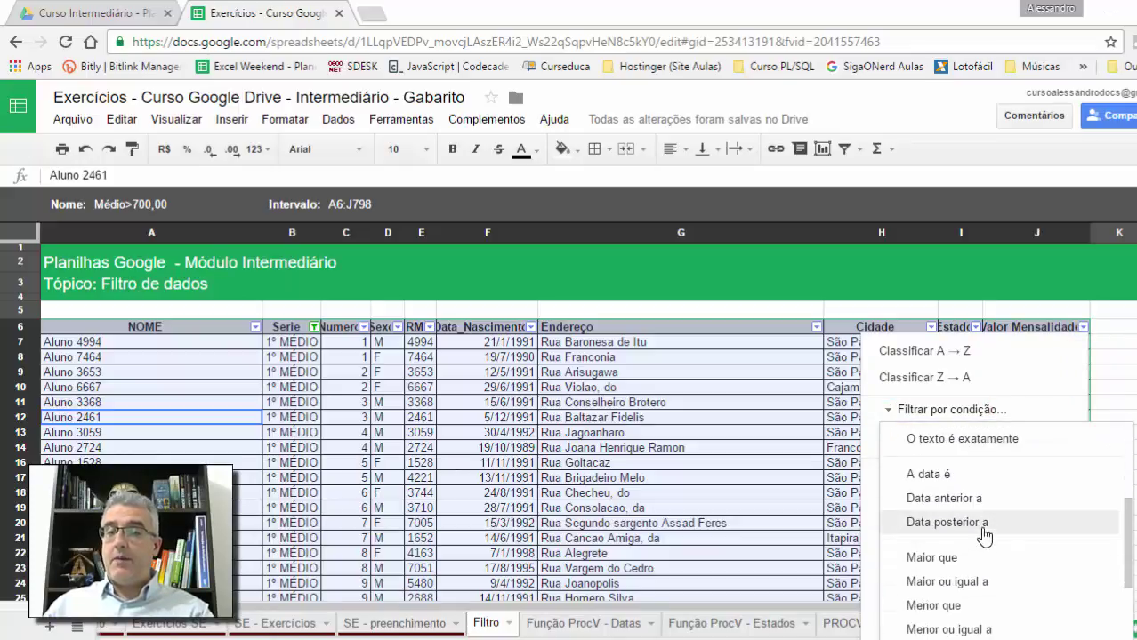
pyautogui.click(979, 560)
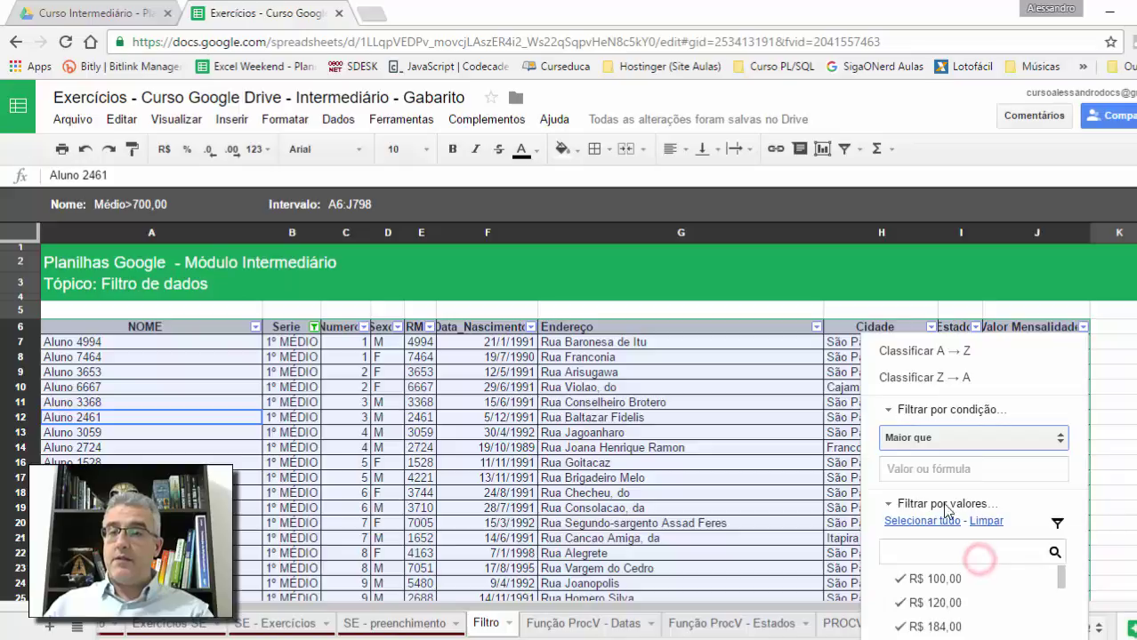
pyautogui.click(943, 467)
pyautogui.write('70')
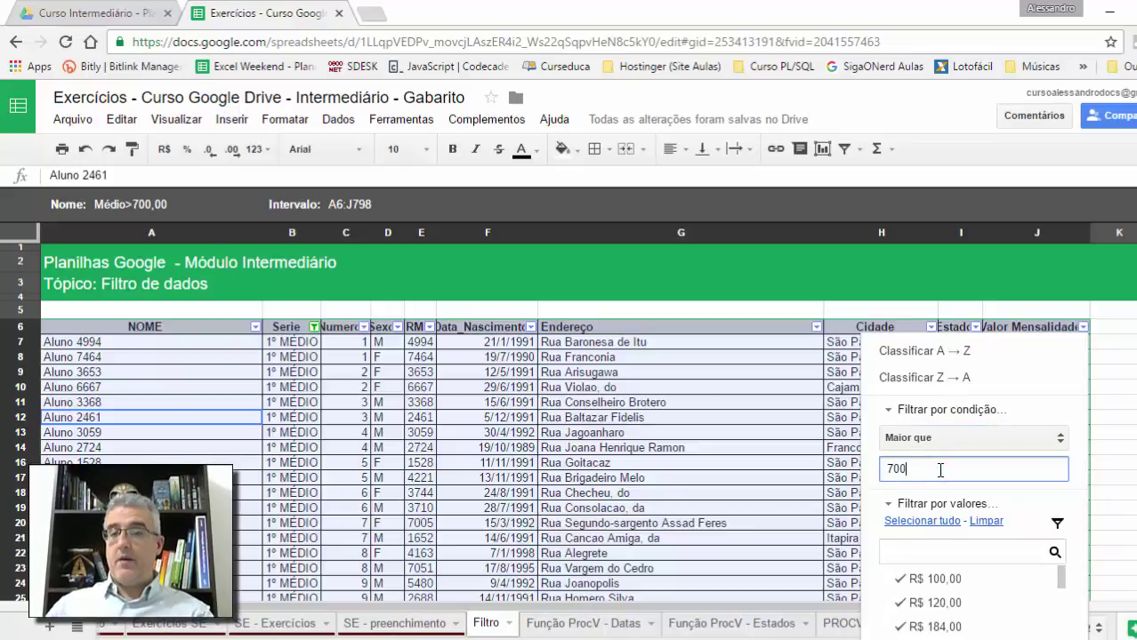
pyautogui.write('0')
pyautogui.click(946, 555)
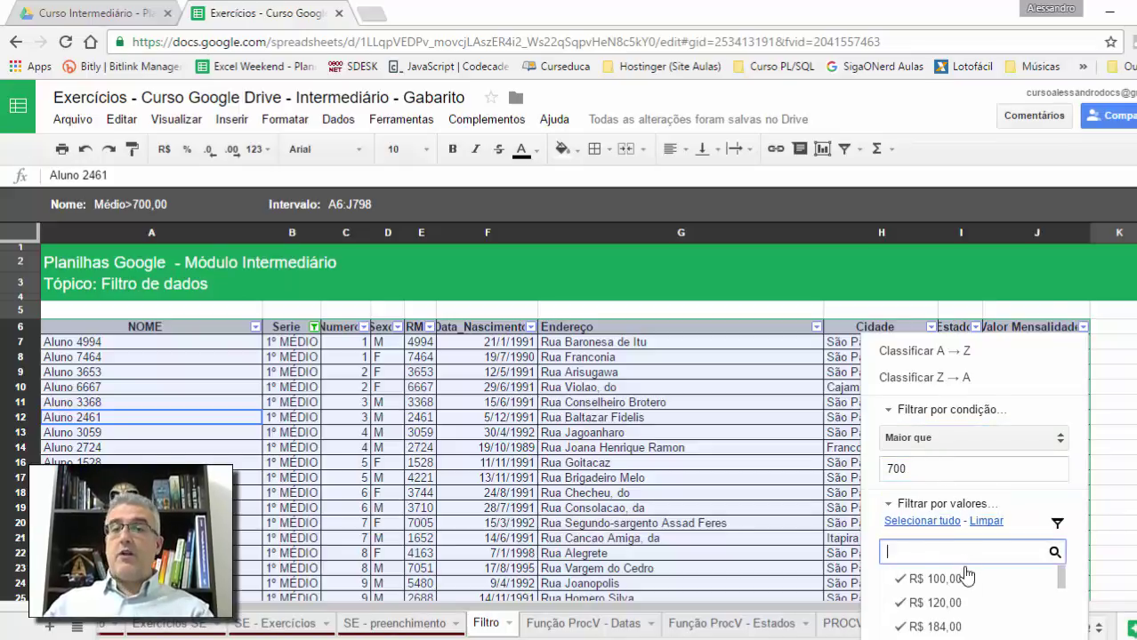
pyautogui.click(906, 615)
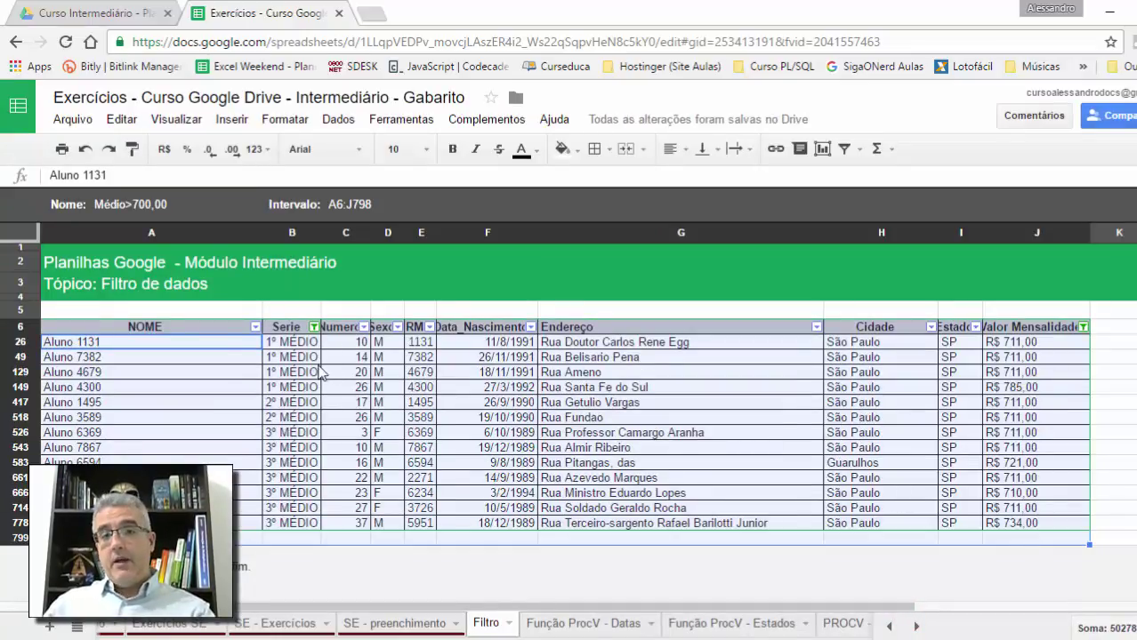
# Close the Médio>700,00 filter view and return to the full student table
pyautogui.click(171, 206)
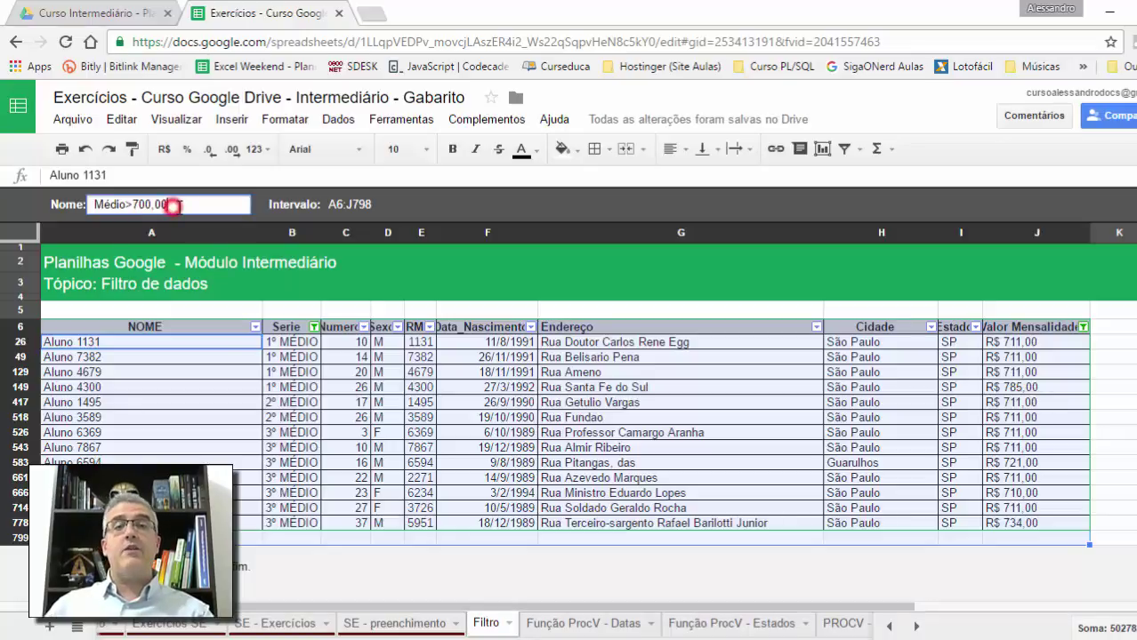
pyautogui.press('Return')
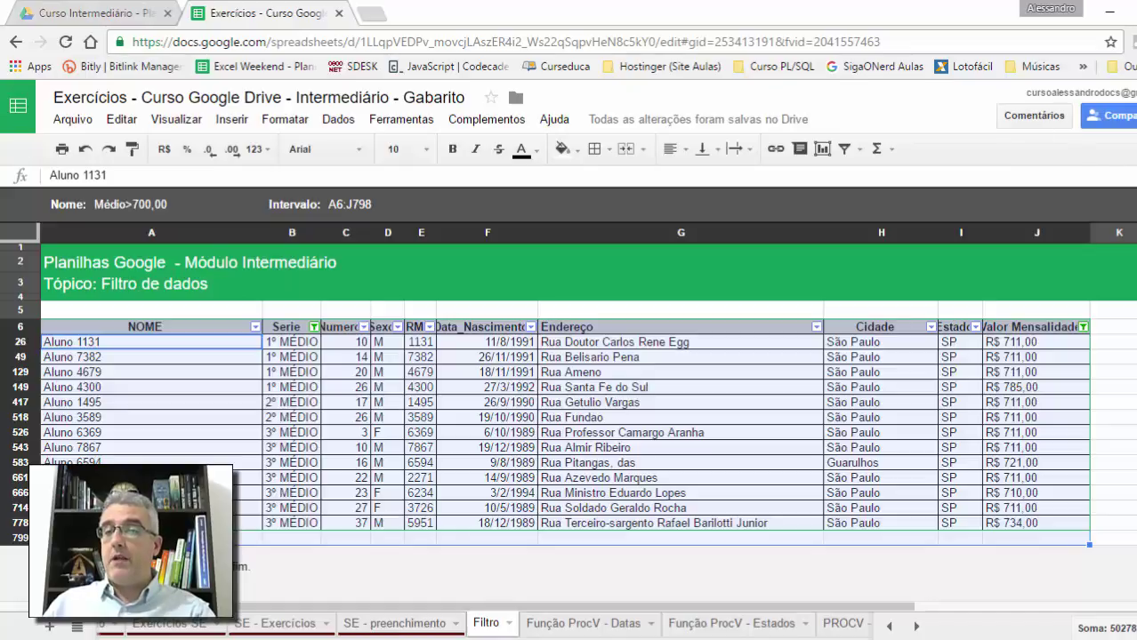
pyautogui.click(1122, 204)
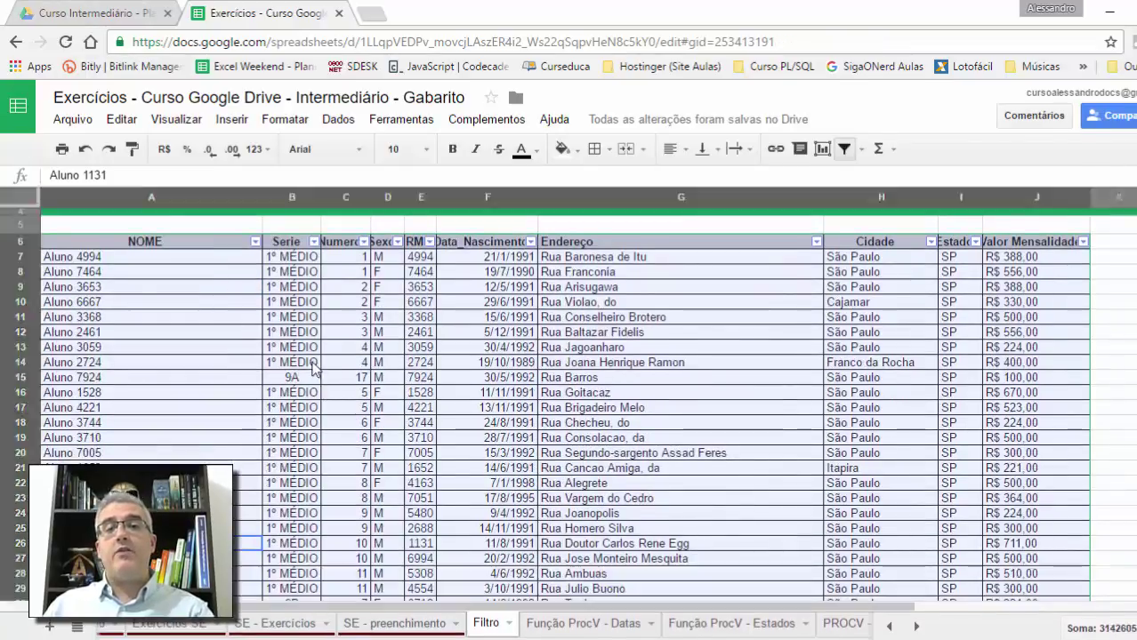
pyautogui.click(325, 347)
pyautogui.scroll(1, 382, 342)
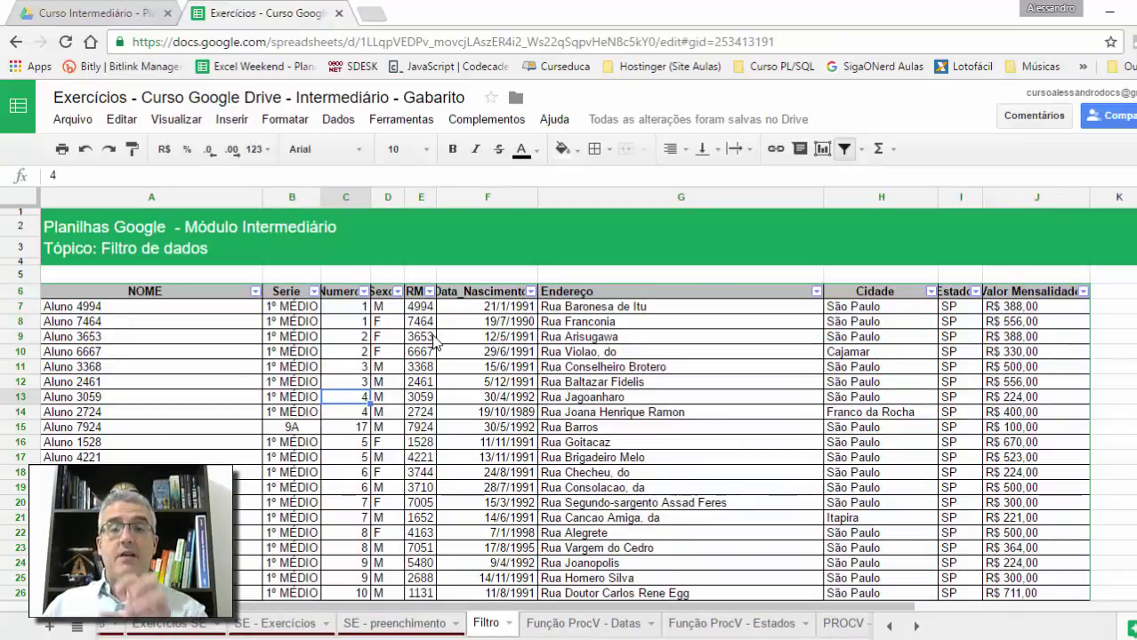
# Reopen the saved Médio>700,00 filter view to display the filtered students
pyautogui.click(325, 122)
pyautogui.moveTo(417, 356)
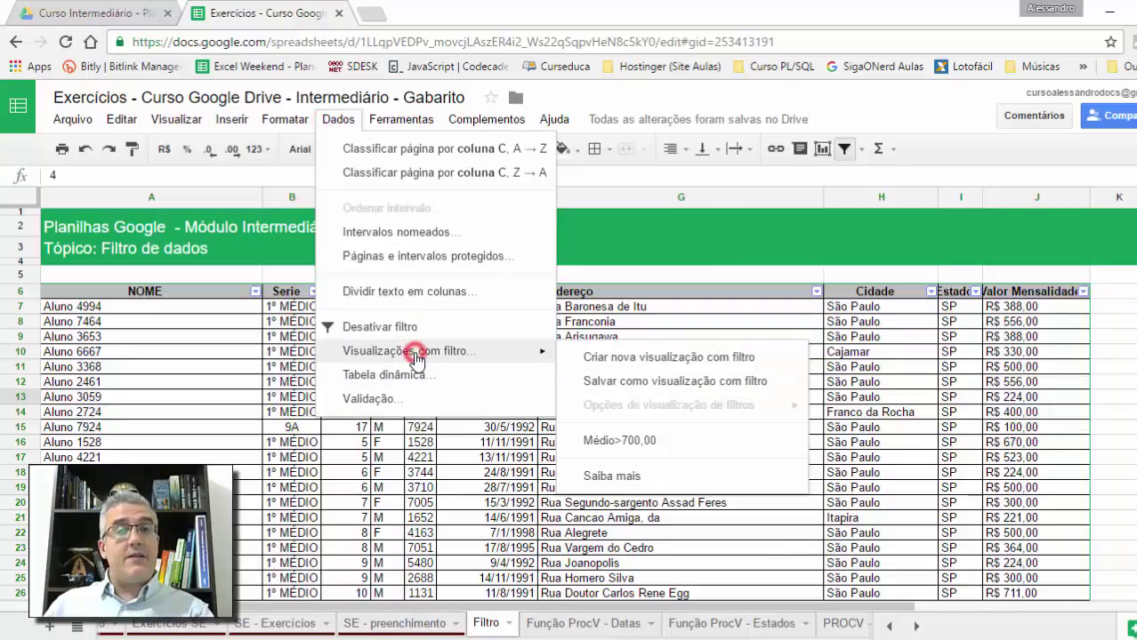
pyautogui.click(649, 445)
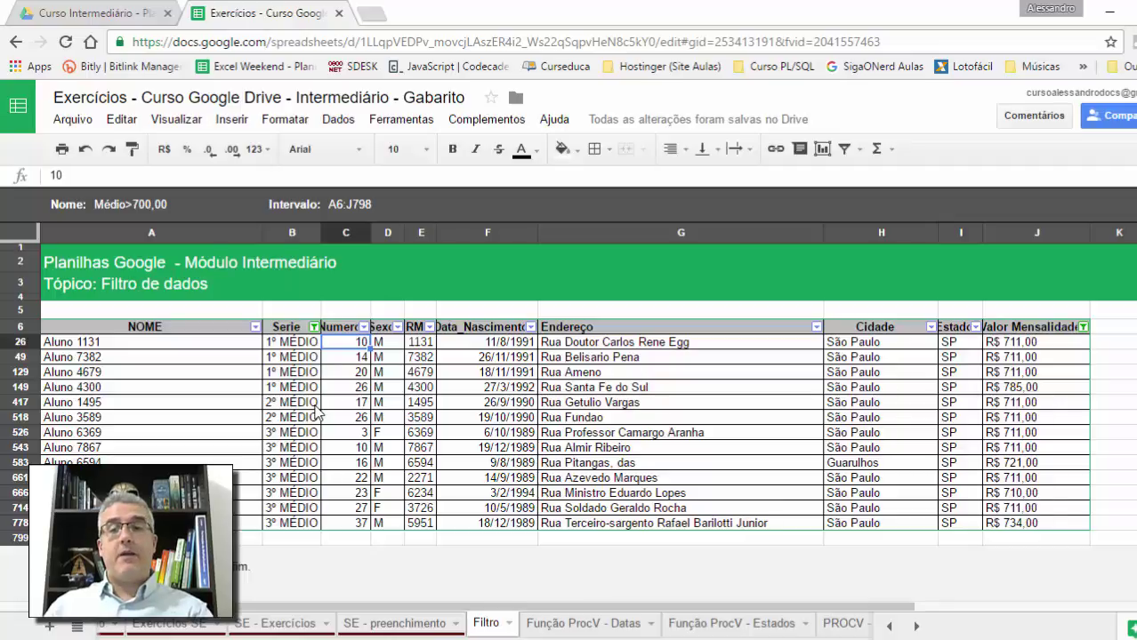
pyautogui.click(420, 402)
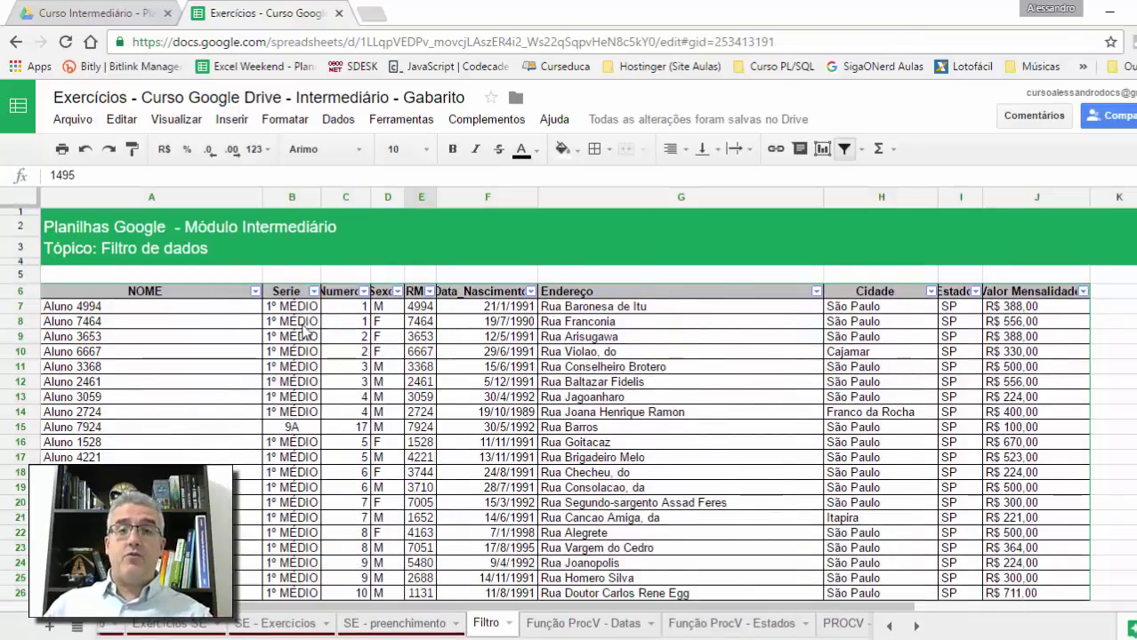
# Go to the NOME header cell and look over the extent of the unfiltered student table
pyautogui.click(292, 322)
pyautogui.hotkey('ctrl', 'Up')
pyautogui.hotkey('ctrl', 'Left')
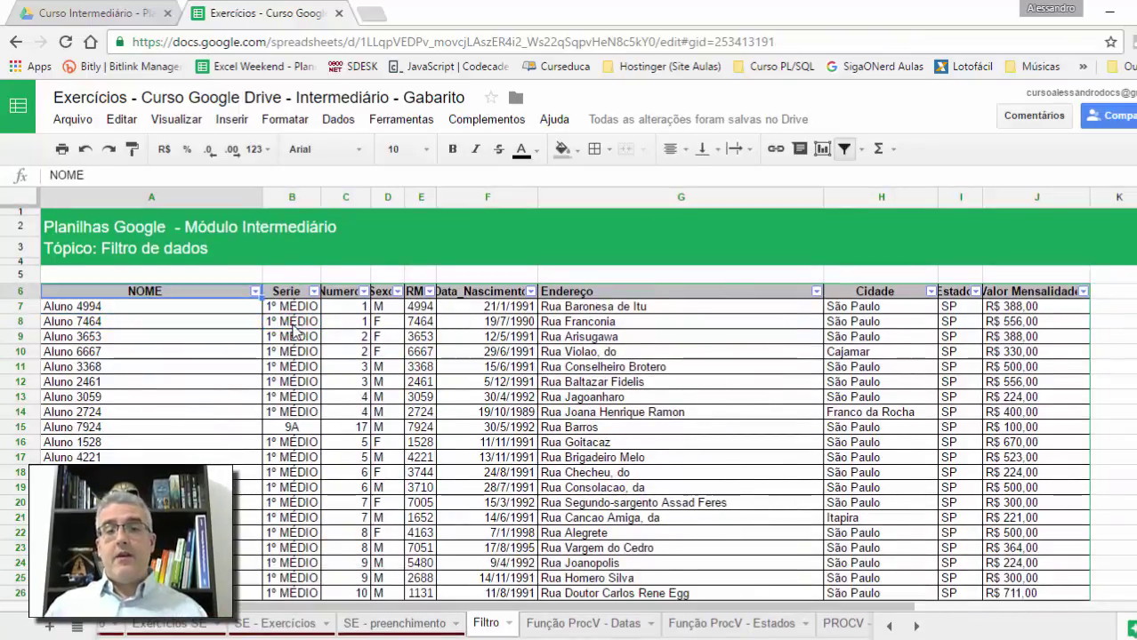
pyautogui.hotkey('ctrl', 'shift', 'Right')
pyautogui.hotkey('ctrl', 'shift', 'Down')
pyautogui.scroll(20, 191, 381)
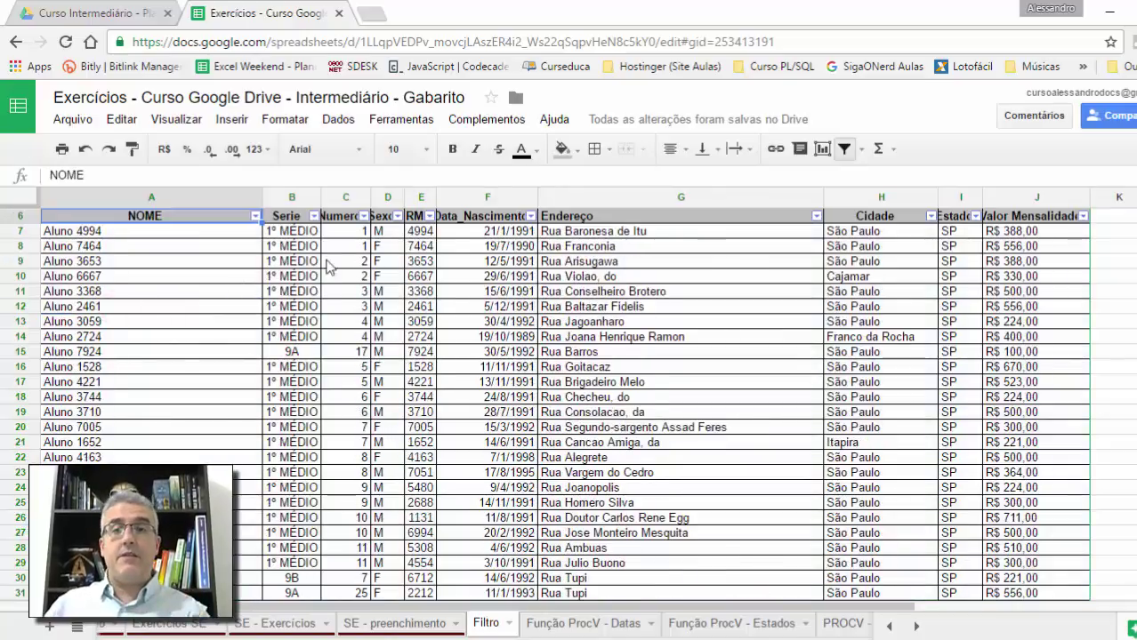
pyautogui.scroll(2, 414, 271)
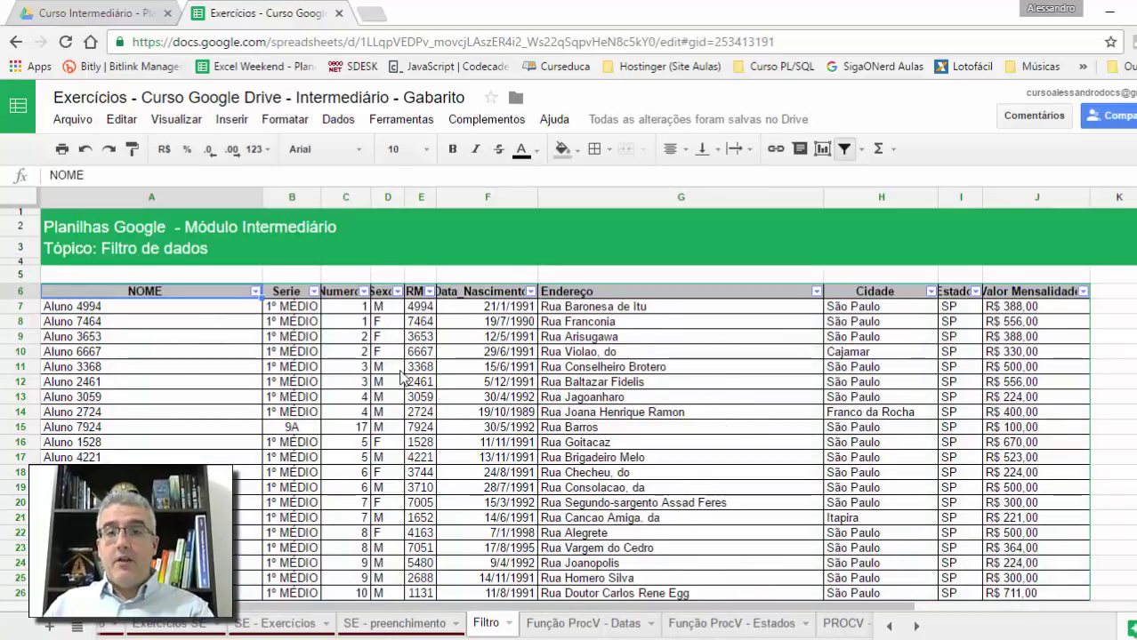
# Create a new filter view for the student table and filter the Sexo column to show only F
pyautogui.click(338, 119)
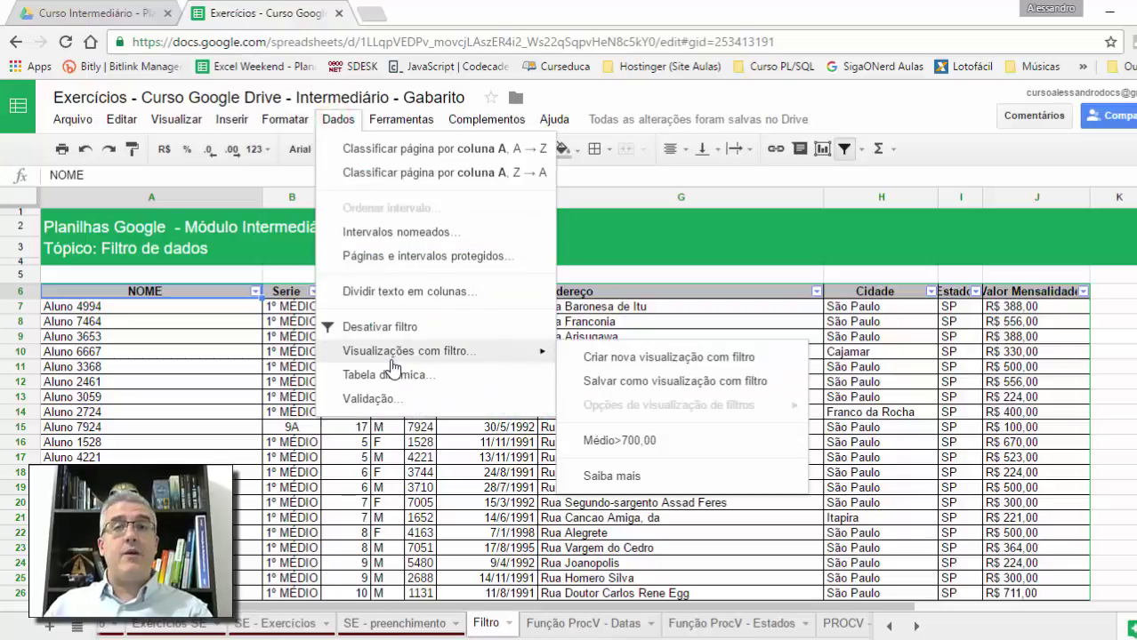
pyautogui.click(659, 365)
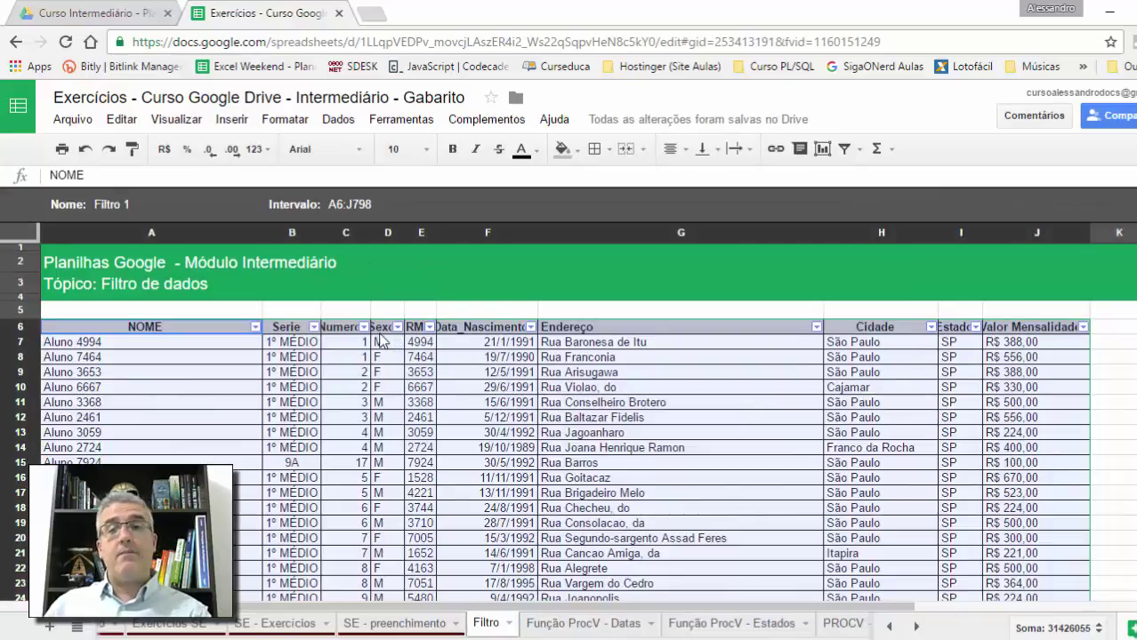
pyautogui.click(397, 327)
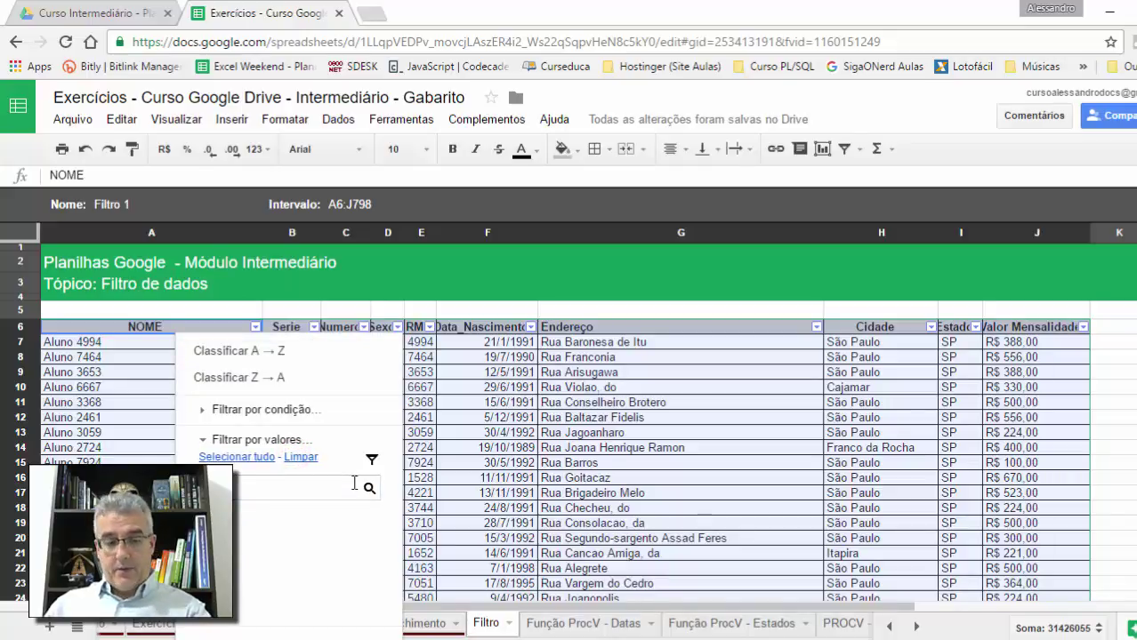
pyautogui.scroll(-1, 342, 542)
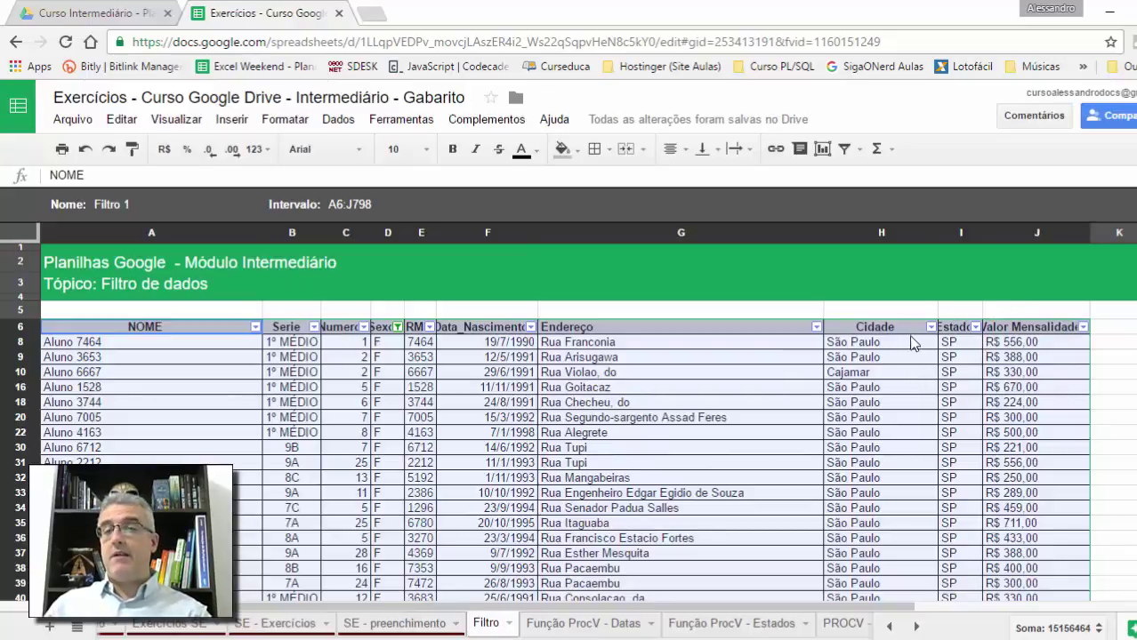
# Filter the Cidade column by the condition "O texto não contém" (text does not contain) São Paulo
pyautogui.click(930, 327)
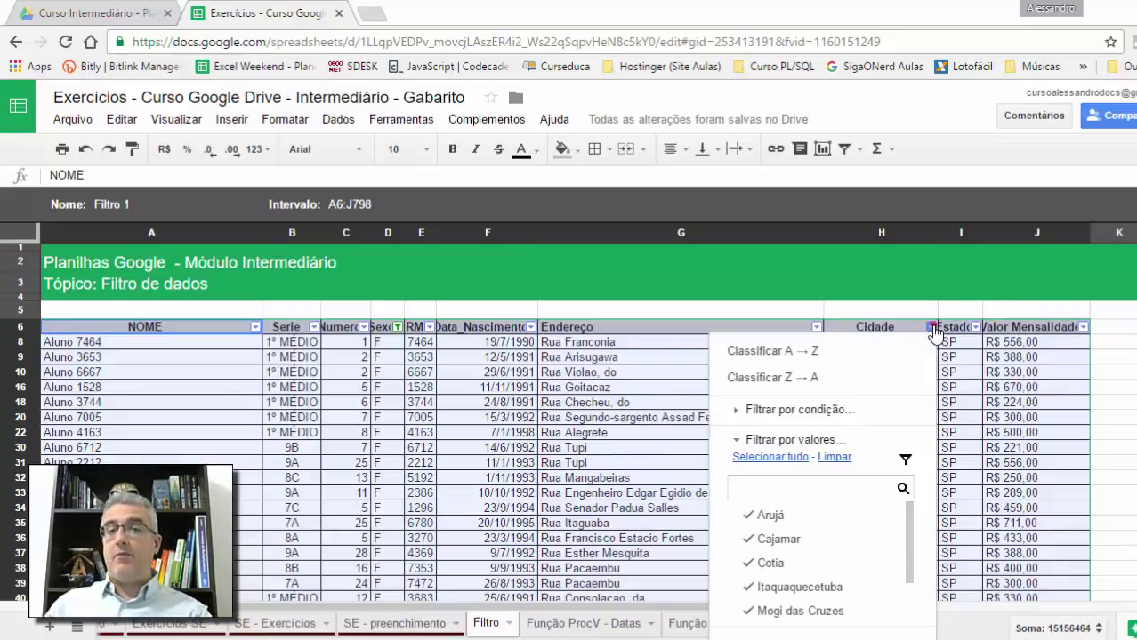
pyautogui.click(800, 441)
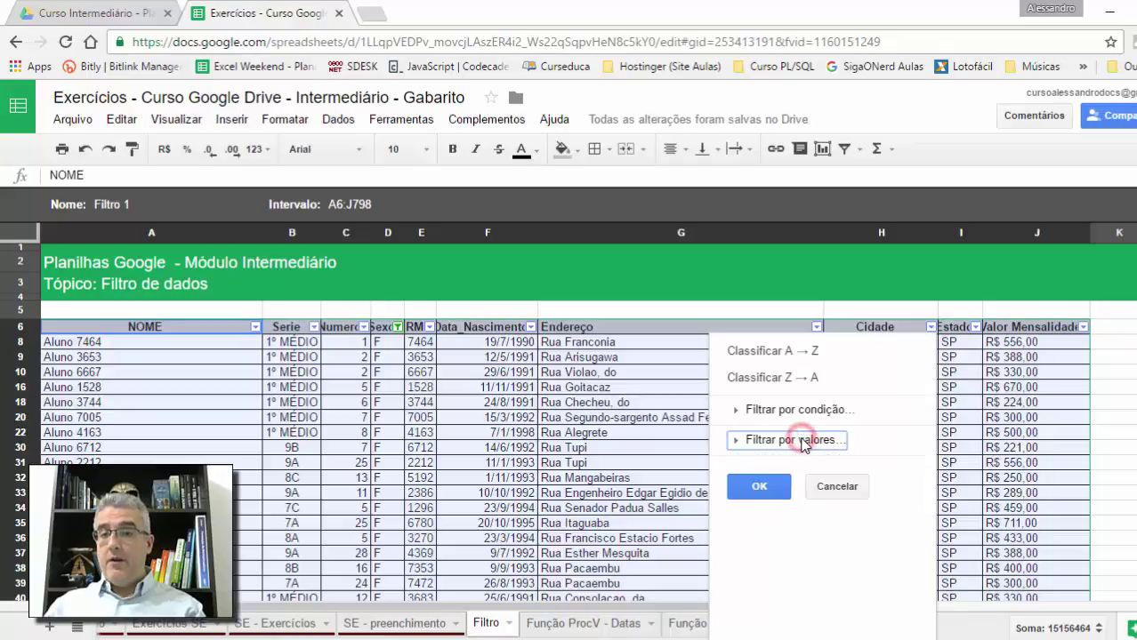
pyautogui.click(799, 441)
pyautogui.click(795, 410)
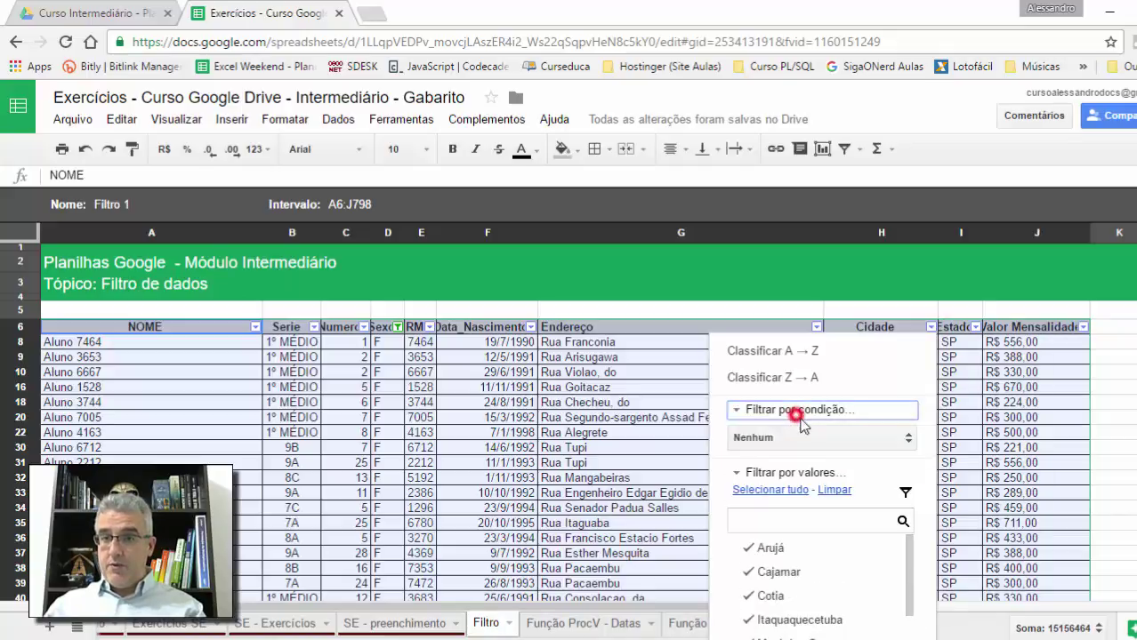
pyautogui.click(785, 437)
pyautogui.scroll(-1, 825, 502)
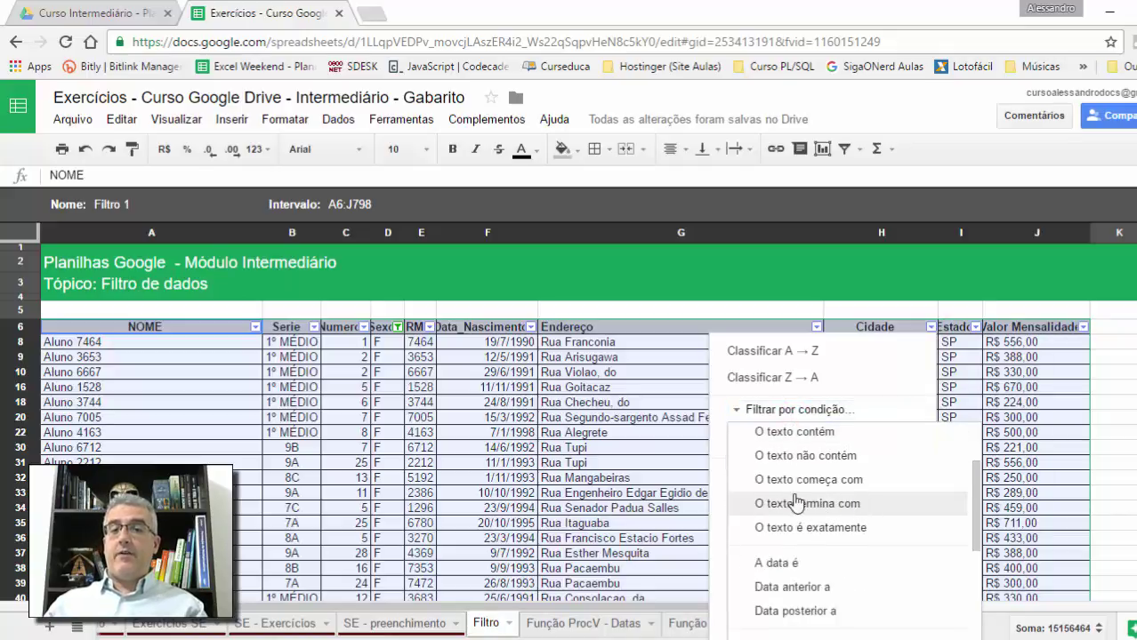
pyautogui.click(812, 455)
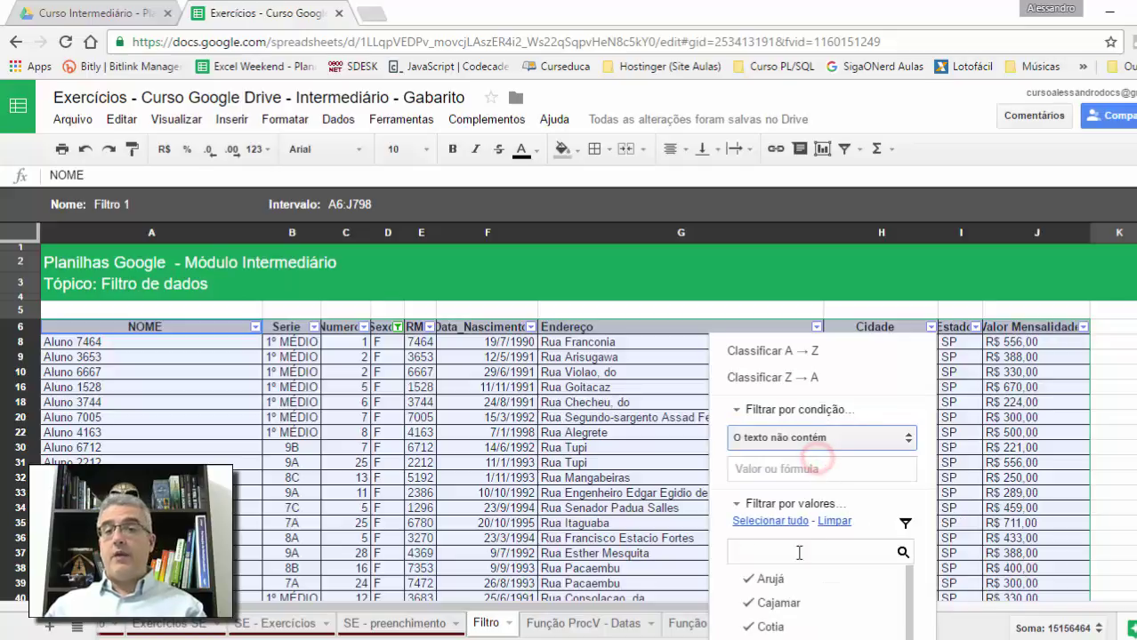
pyautogui.click(798, 469)
pyautogui.write('São Paulo')
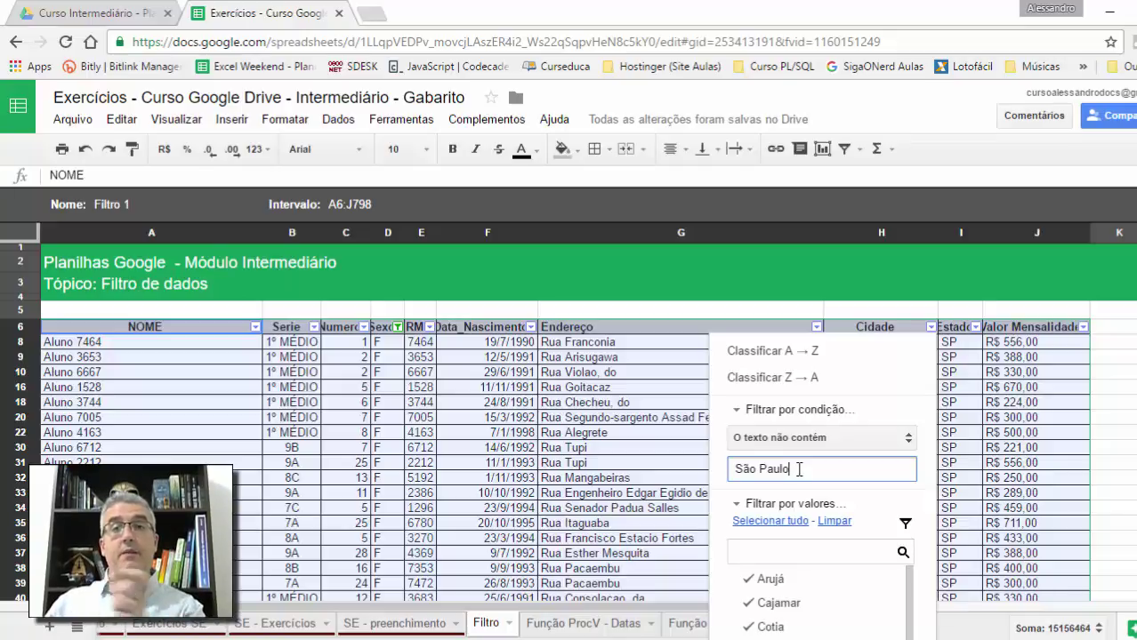
pyautogui.press('Tab')
pyautogui.press('Tab')
pyautogui.press('Tab')
pyautogui.press('Tab')
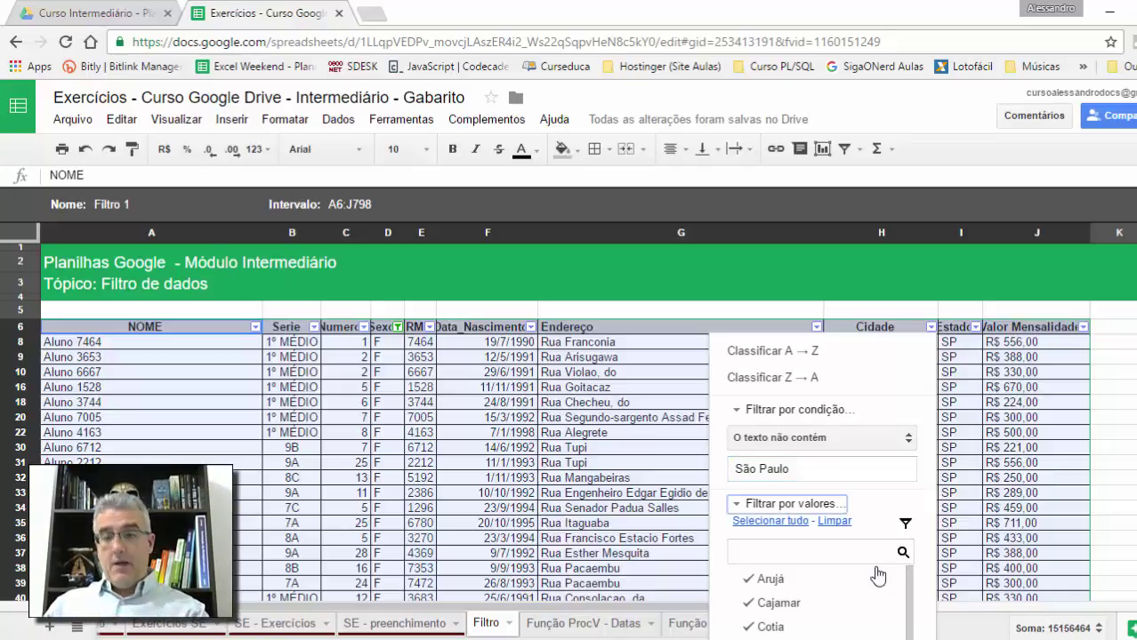
pyautogui.scroll(-1, 878, 576)
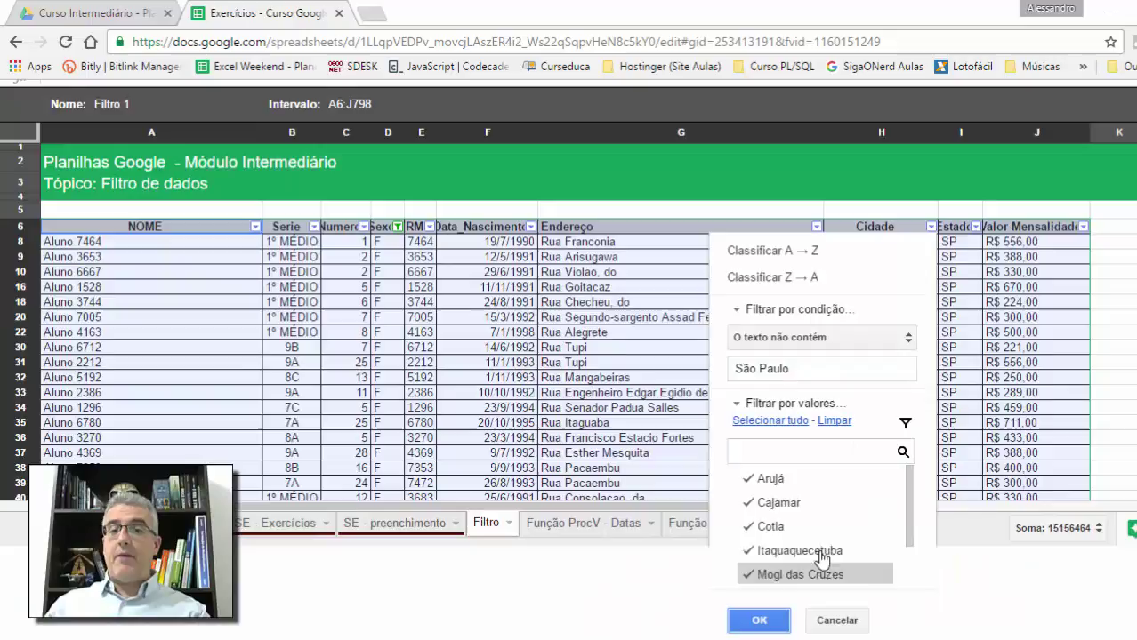
pyautogui.click(757, 622)
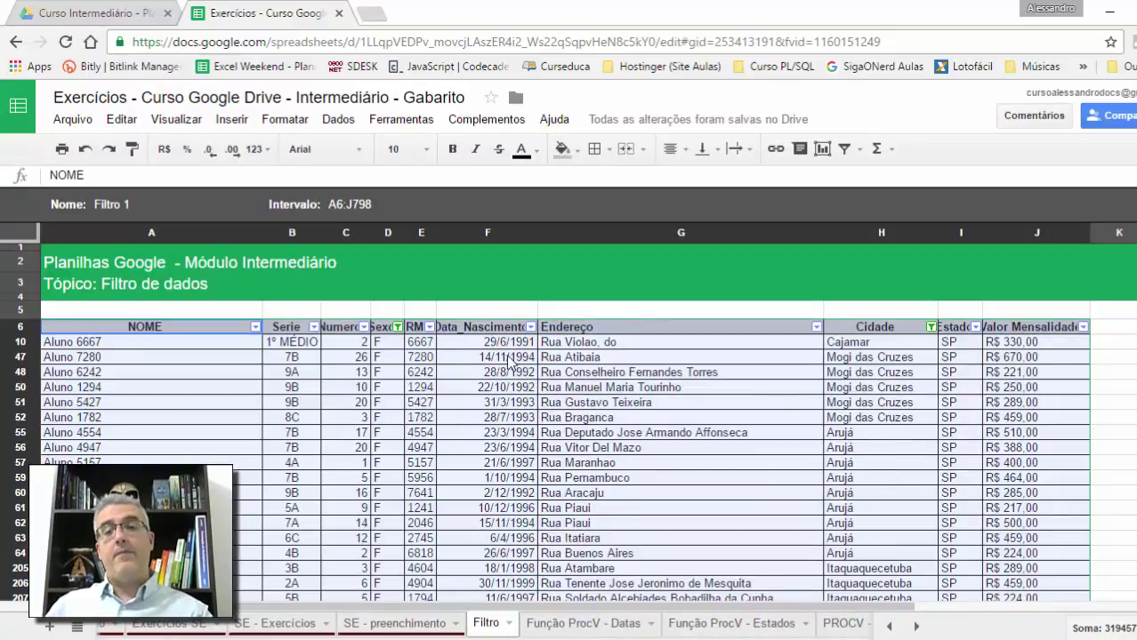
# Rename the new filter view as Meninas<>São Paulo
pyautogui.click(470, 343)
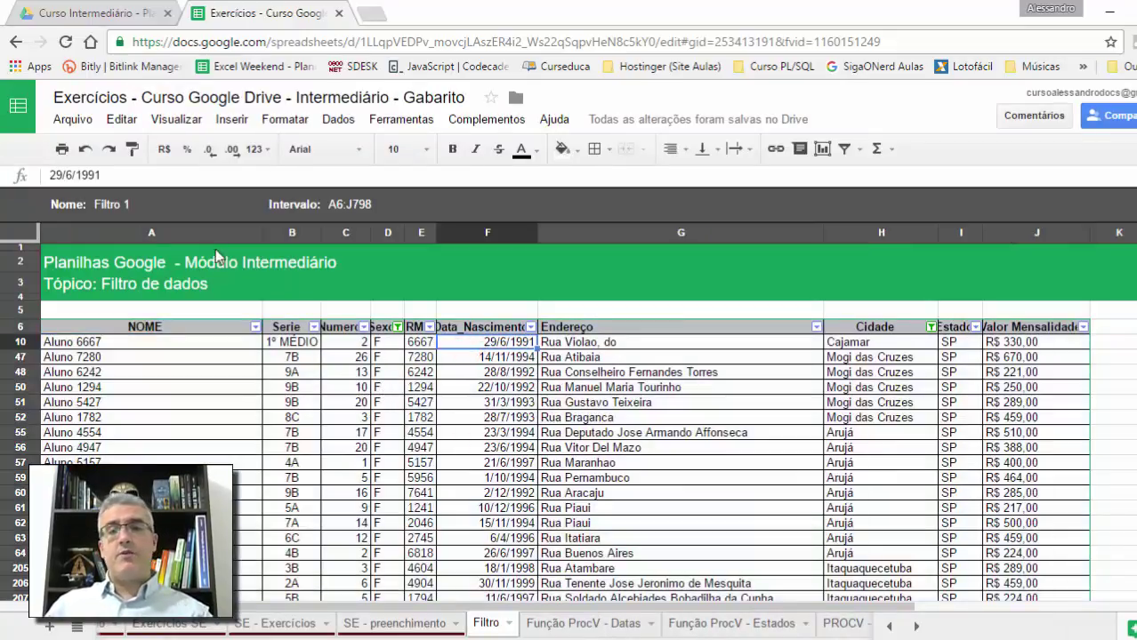
pyautogui.click(164, 212)
pyautogui.press('BackSpace')
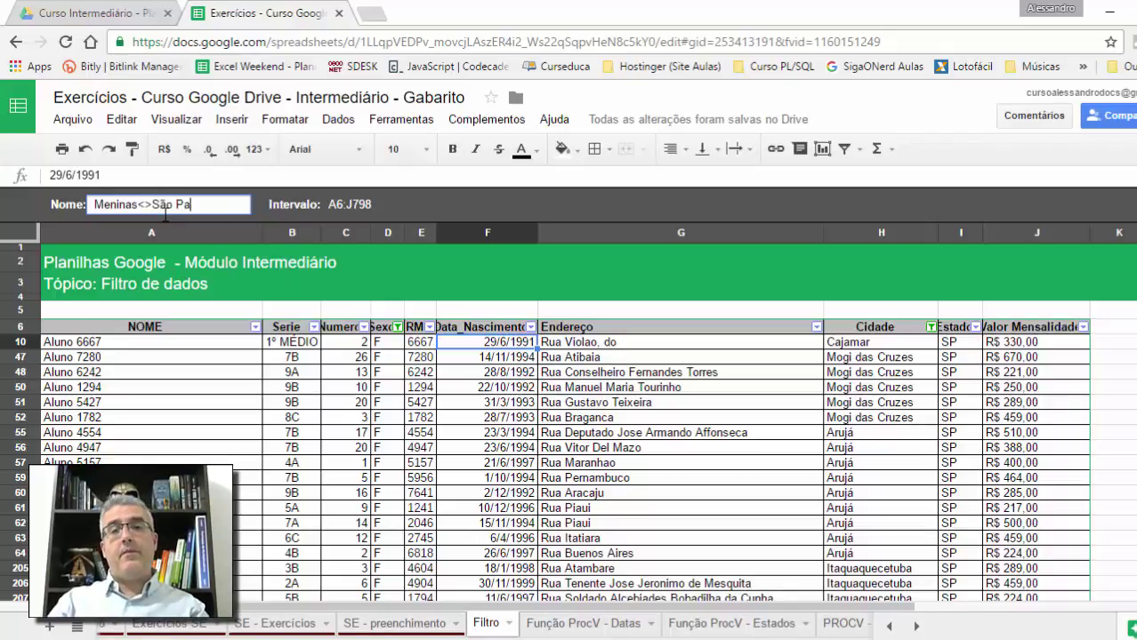
pyautogui.press('Return')
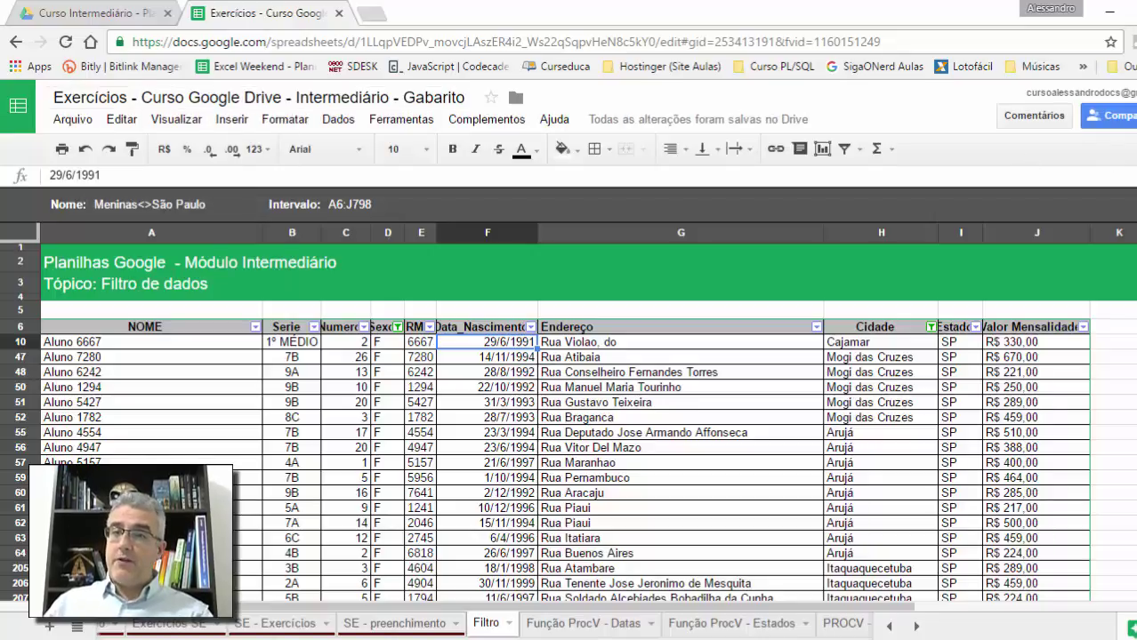
# Close the current filter view and reopen the saved Meninas<>São Paulo view from the full student table
pyautogui.click(1135, 205)
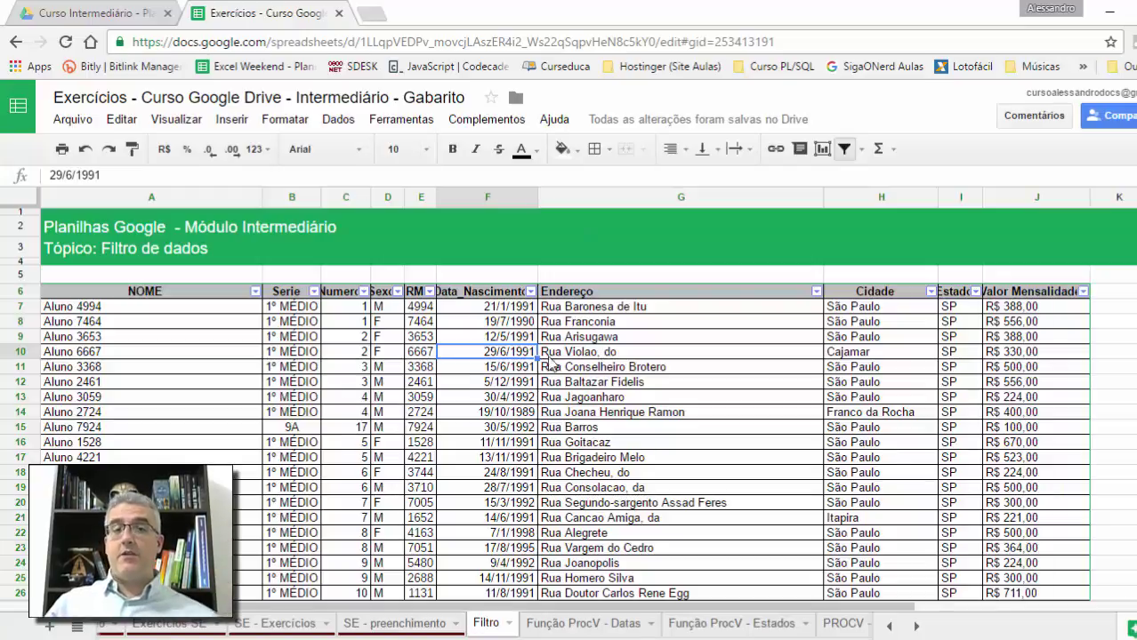
pyautogui.click(338, 119)
pyautogui.moveTo(388, 352)
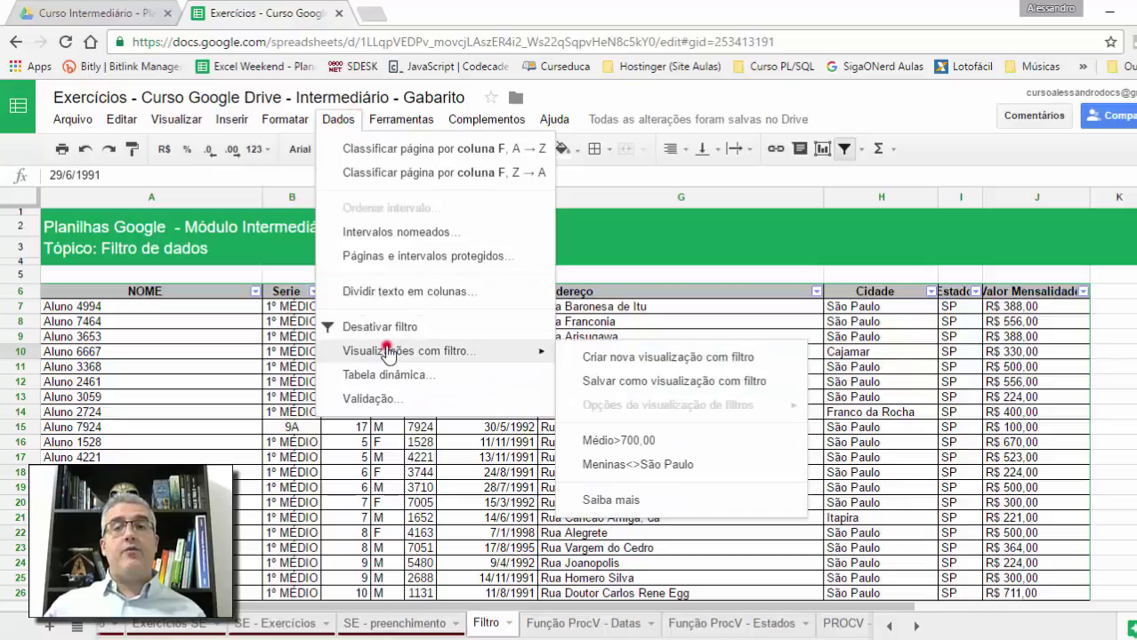
pyautogui.click(620, 472)
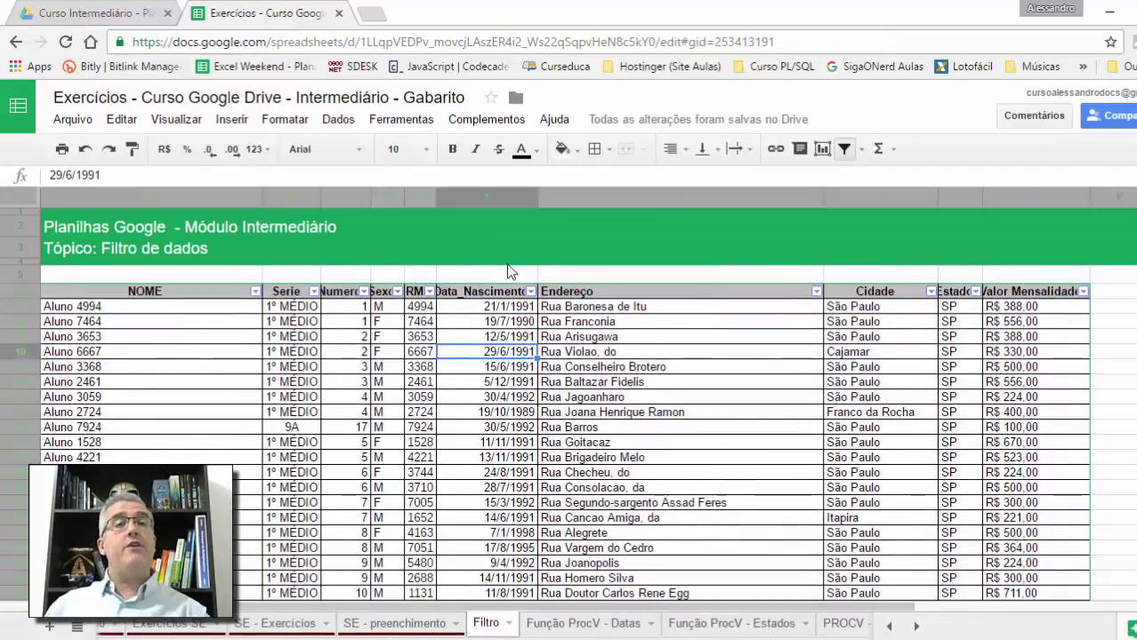
# Copy the last six student rows, A793:J798, at the end of the unfiltered table
pyautogui.click(373, 358)
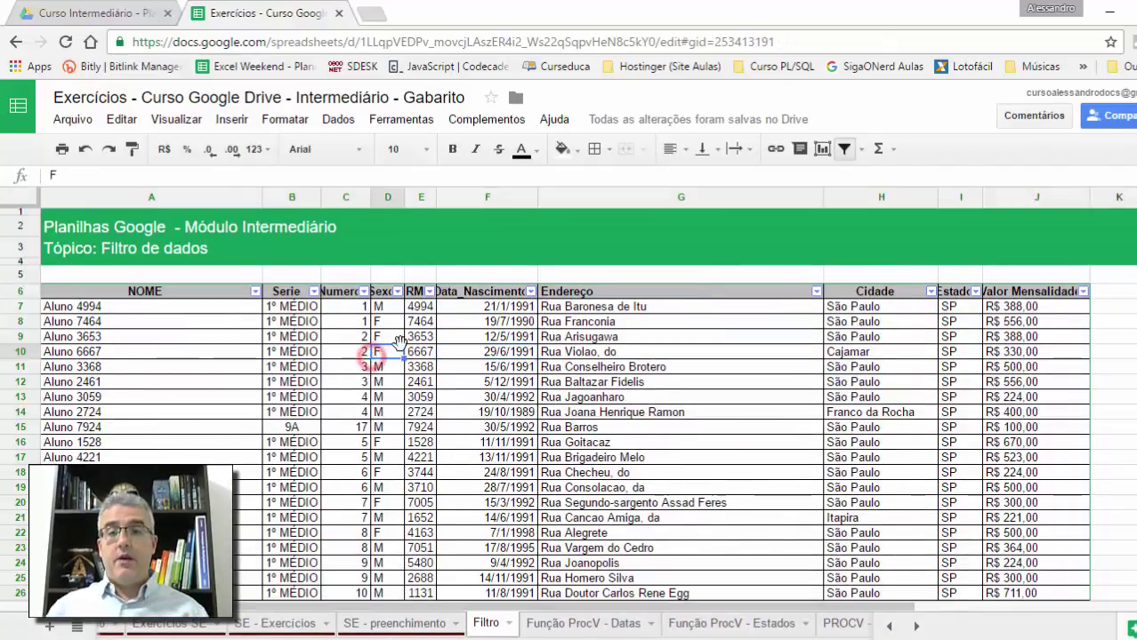
pyautogui.press('Home')
pyautogui.hotkey('ctrl', 'Down')
pyautogui.press('Down')
pyautogui.press('Up')
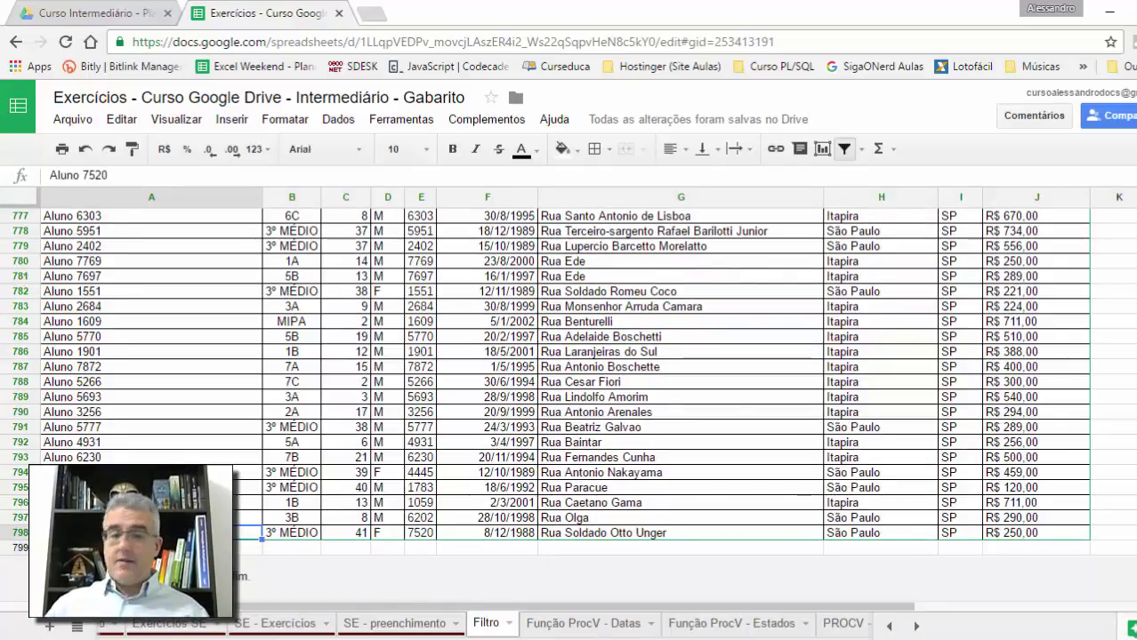
pyautogui.scroll(-5, 570, 374)
pyautogui.press('Up')
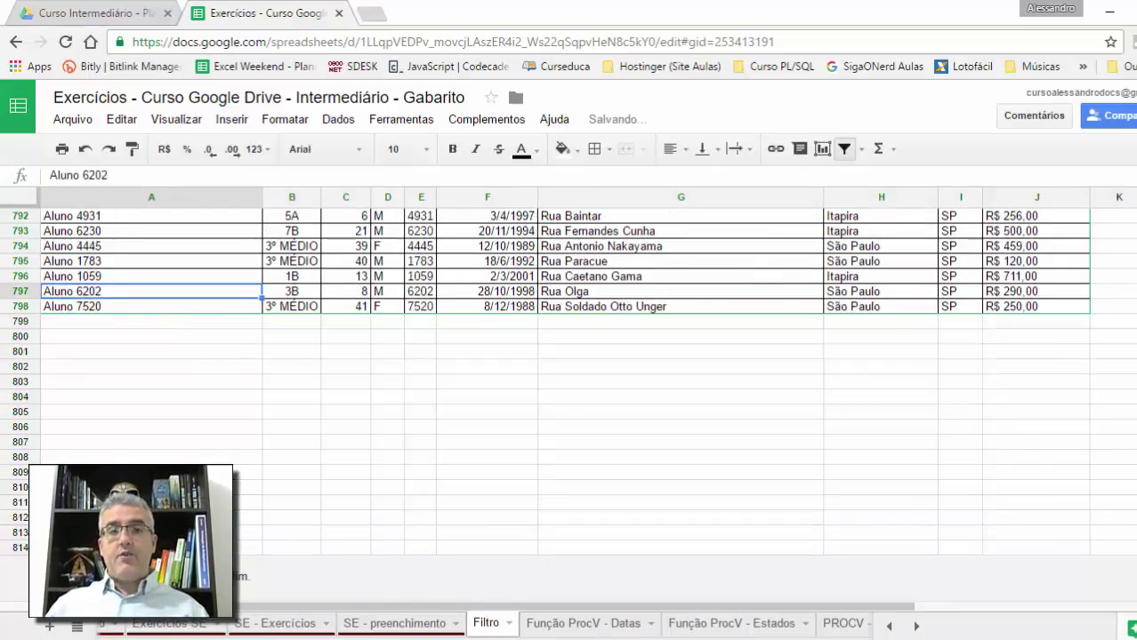
pyautogui.press('Up')
pyautogui.press('Up')
pyautogui.press('Up')
pyautogui.press('Up')
pyautogui.hotkey('shift', 'Right')
pyautogui.hotkey('shift', 'Down')
pyautogui.hotkey('shift', 'Down')
pyautogui.hotkey('shift', 'Down')
pyautogui.hotkey('shift', 'Down')
pyautogui.hotkey('shift', 'Down')
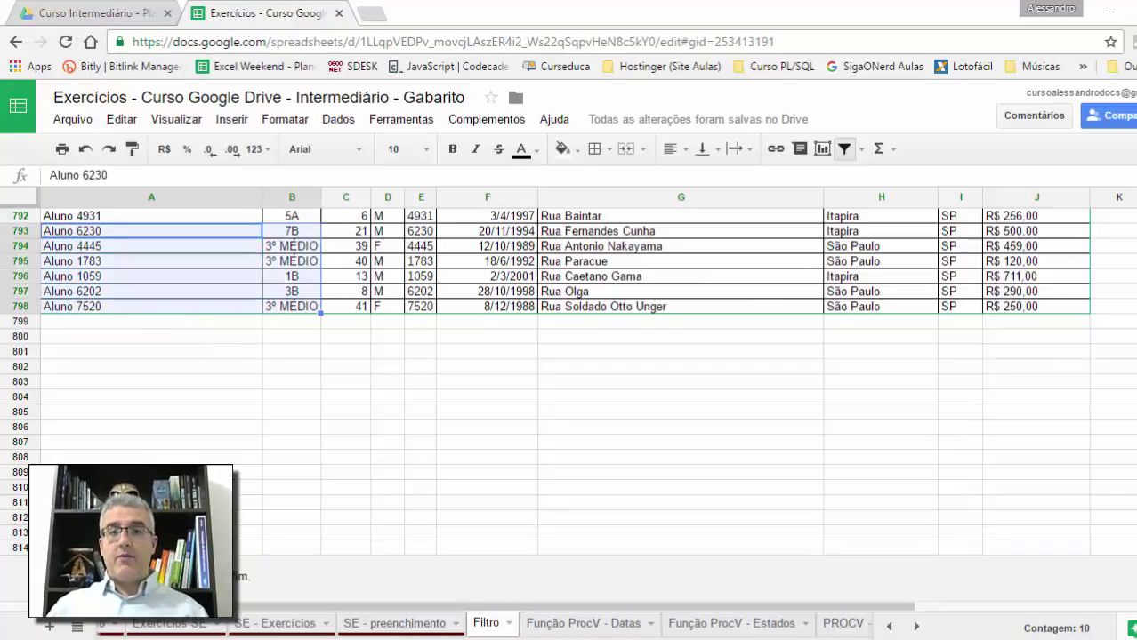
pyautogui.hotkey('ctrl', 'shift', 'Right')
pyautogui.hotkey('ctrl', 'c')
# Paste the copied student rows directly below the table at A799 and again at A805
pyautogui.press('Down')
pyautogui.press('Down')
pyautogui.press('Down')
pyautogui.press('Down')
pyautogui.press('Down')
pyautogui.press('Down')
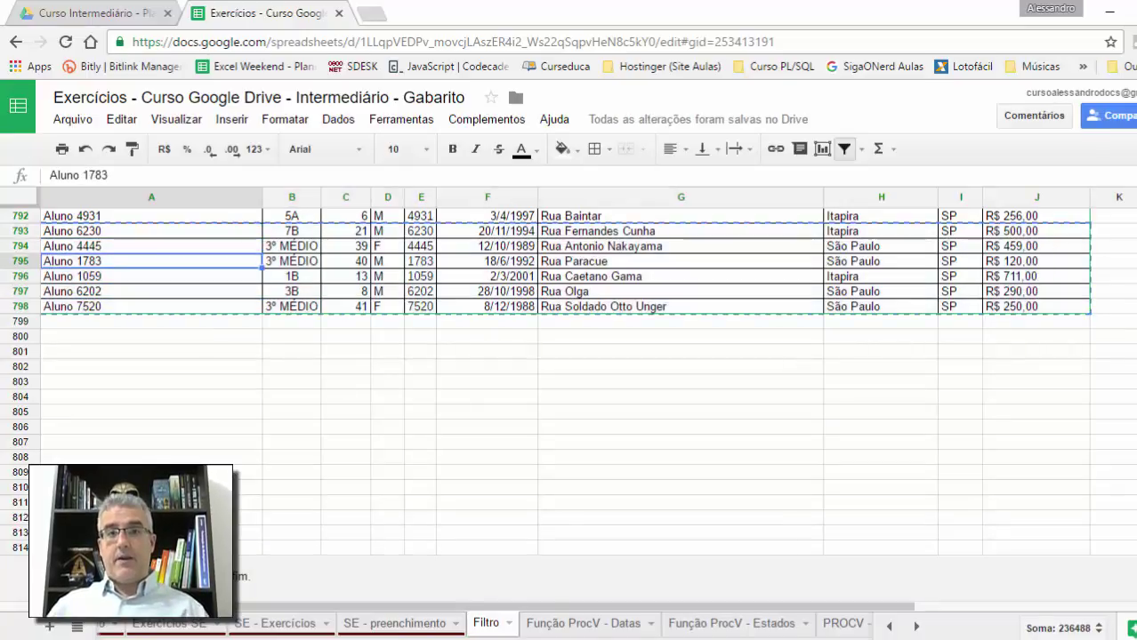
pyautogui.hotkey('ctrl', 'v')
pyautogui.press('Down')
pyautogui.press('Down')
pyautogui.press('Down')
pyautogui.press('Down')
pyautogui.press('Down')
pyautogui.press('Down')
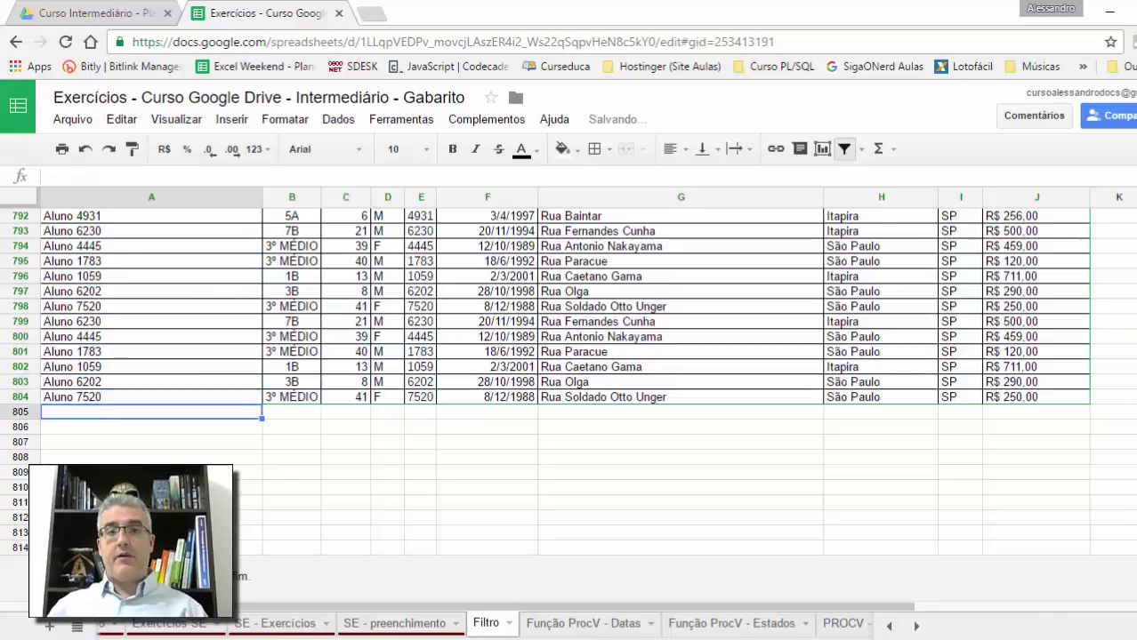
pyautogui.hotkey('ctrl', 'v')
pyautogui.press('Down')
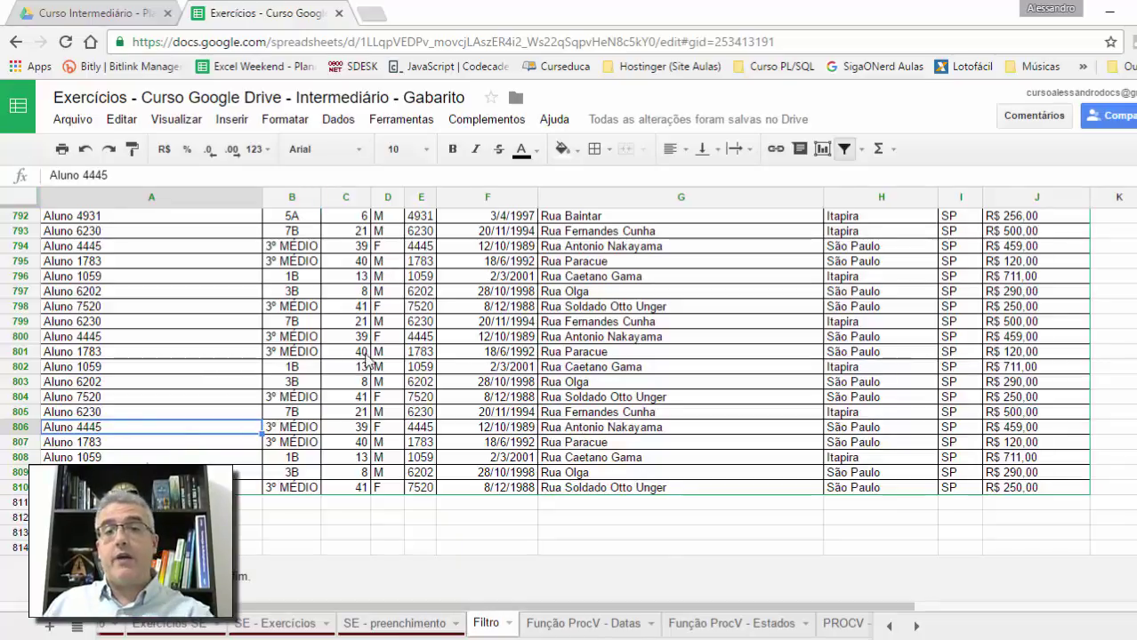
# Open the saved Médio>700,00 filter view on the extended student table
pyautogui.click(287, 120)
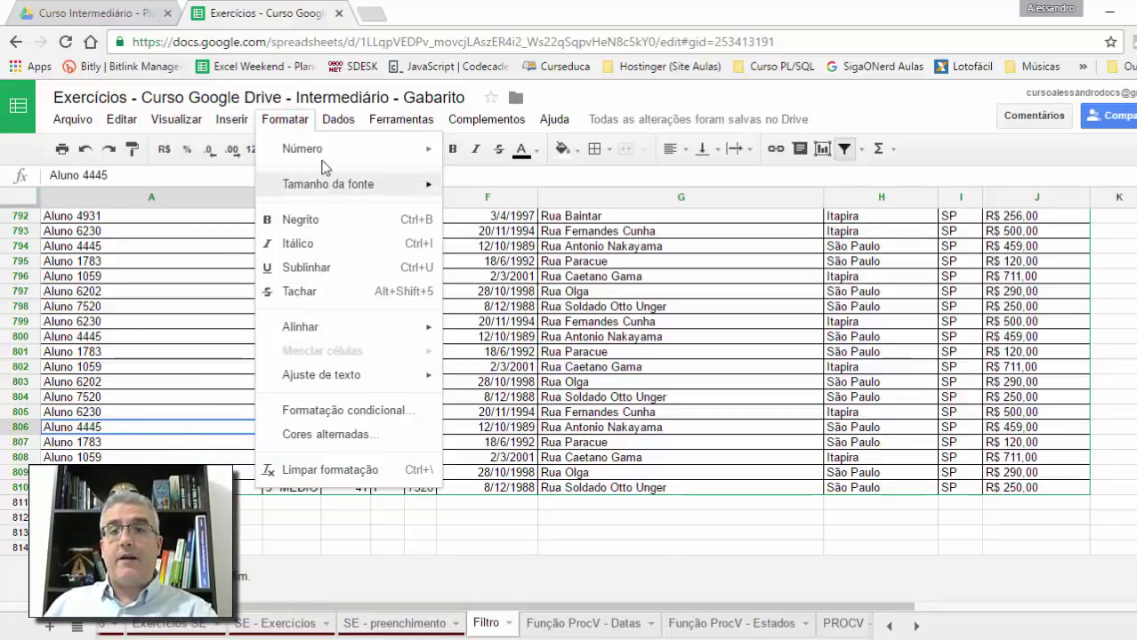
pyautogui.click(338, 119)
pyautogui.moveTo(400, 356)
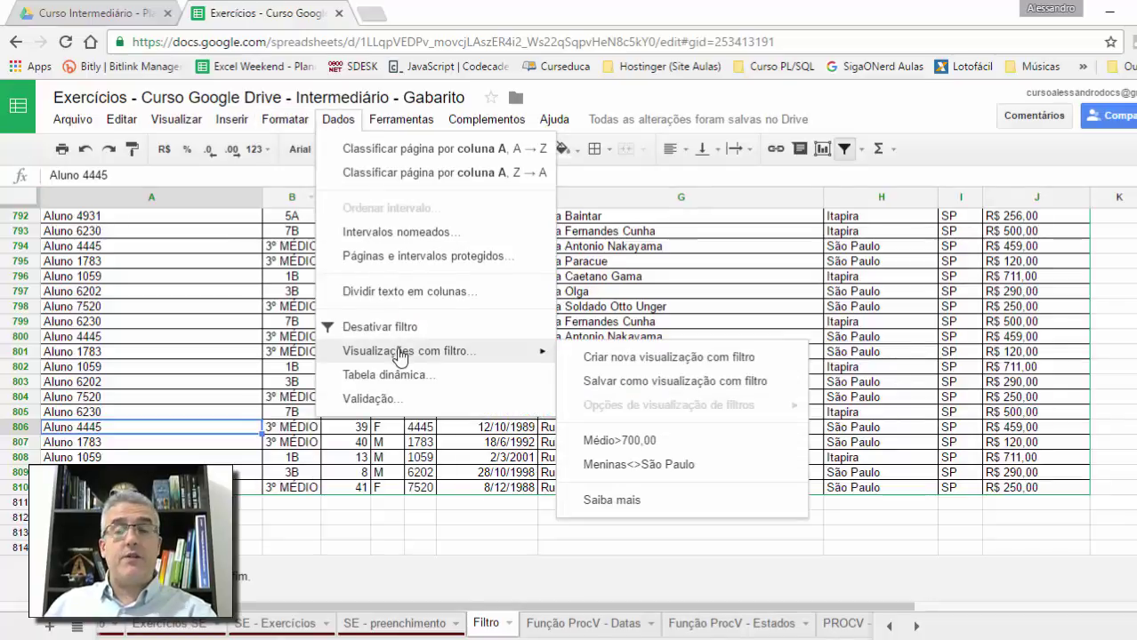
pyautogui.click(726, 440)
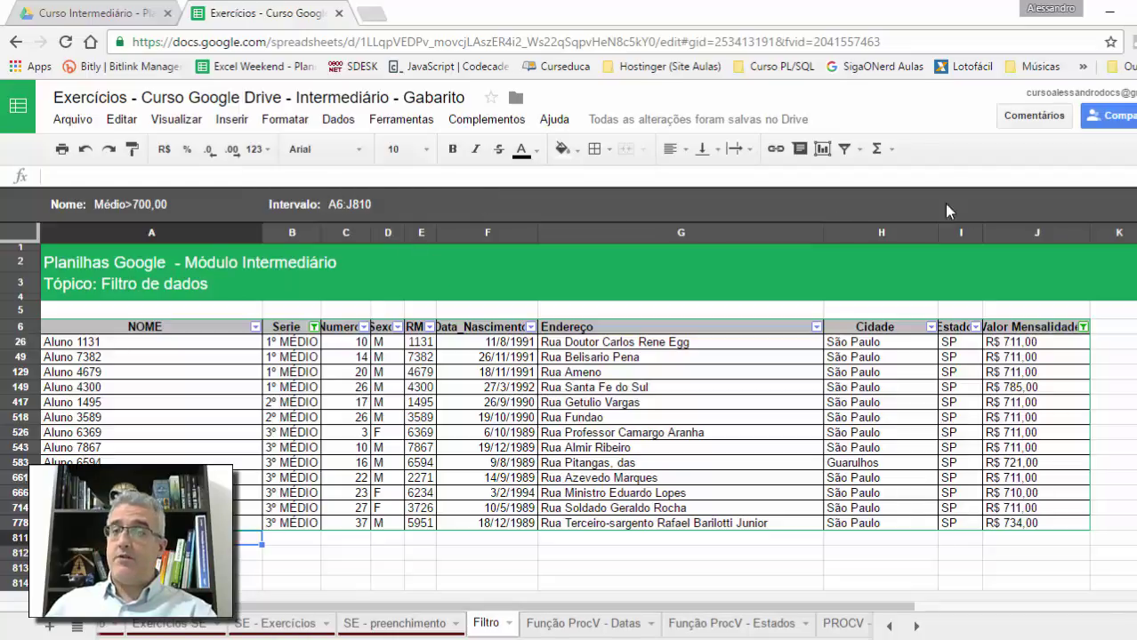
# Open the range of the Médio>700,00 filter view for editing with the Atualizar intervalo option
pyautogui.click(1128, 203)
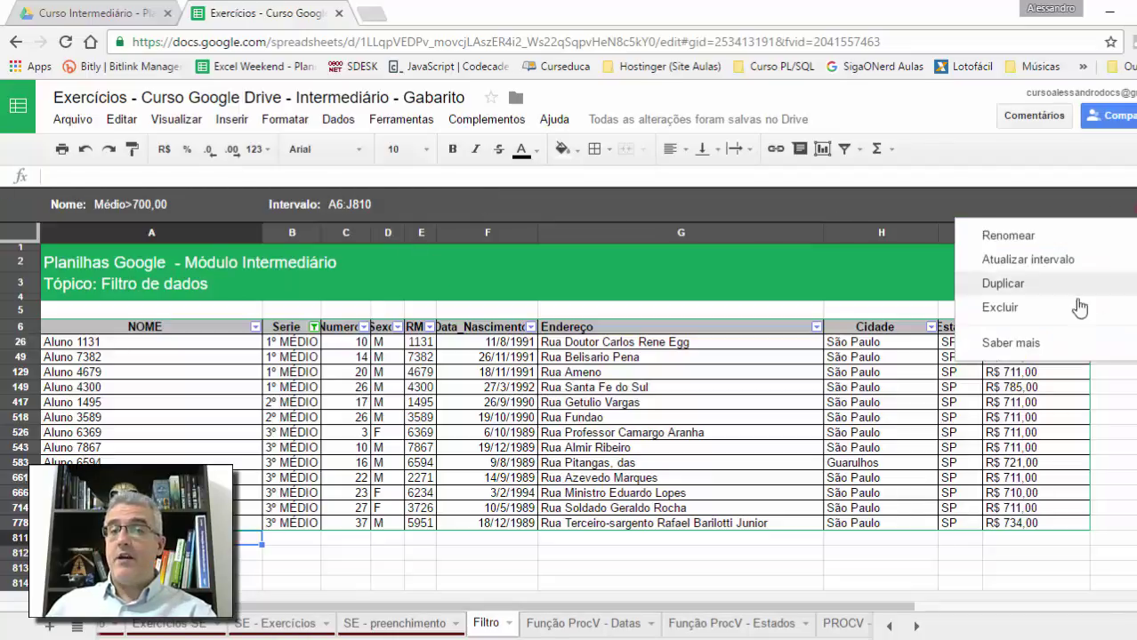
pyautogui.click(1027, 262)
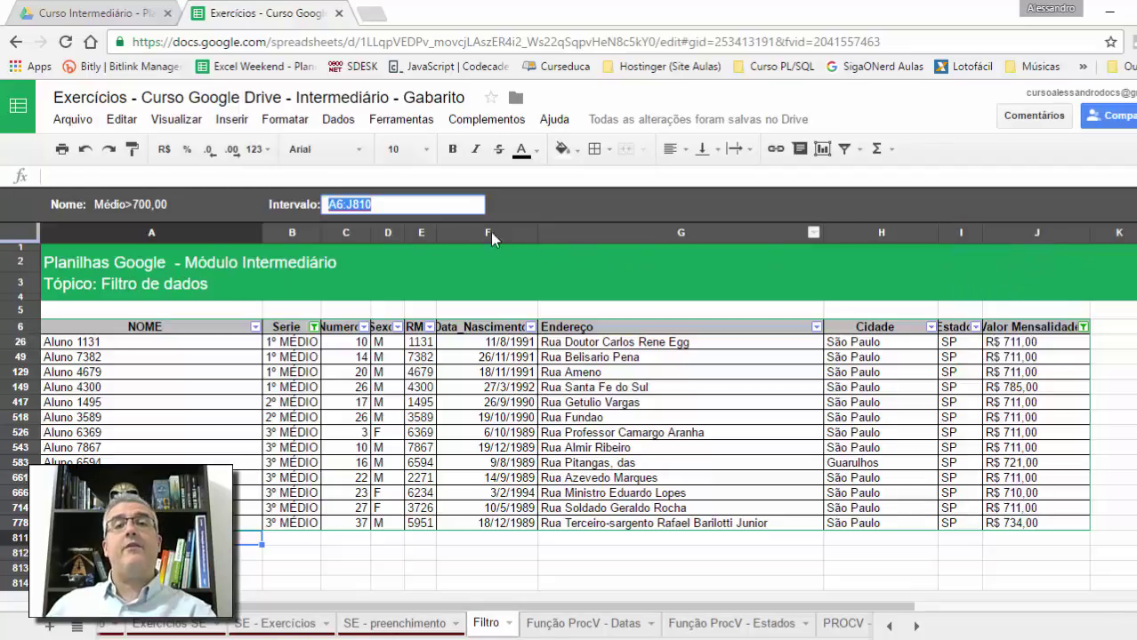
pyautogui.click(409, 206)
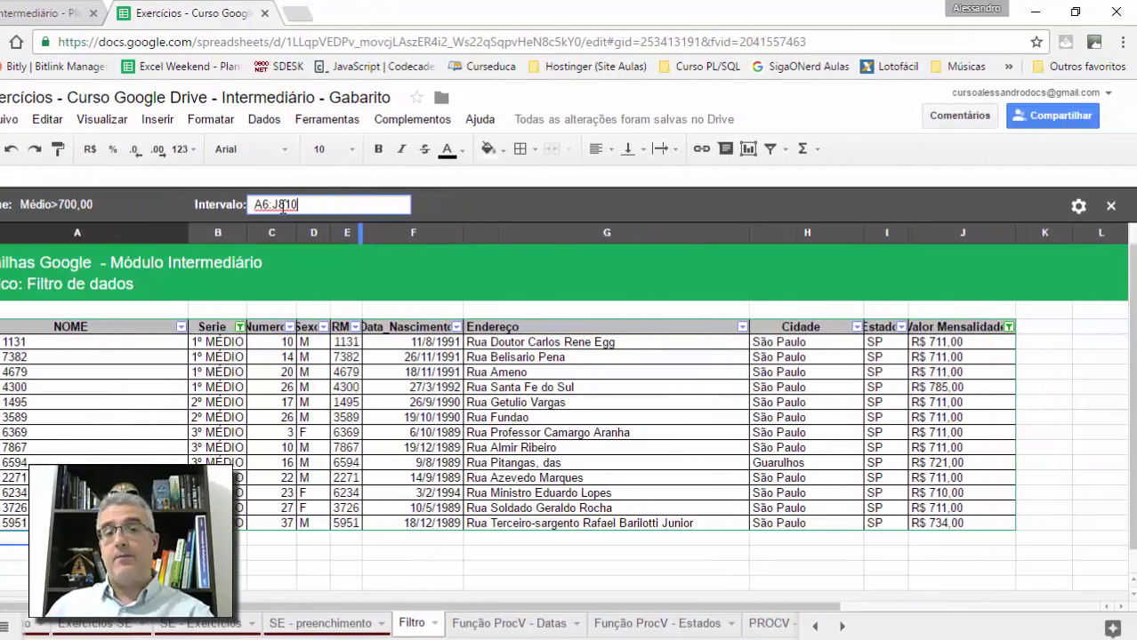
# Open the name of the Médio>700,00 filter view for editing with the Renomear option
pyautogui.click(1078, 209)
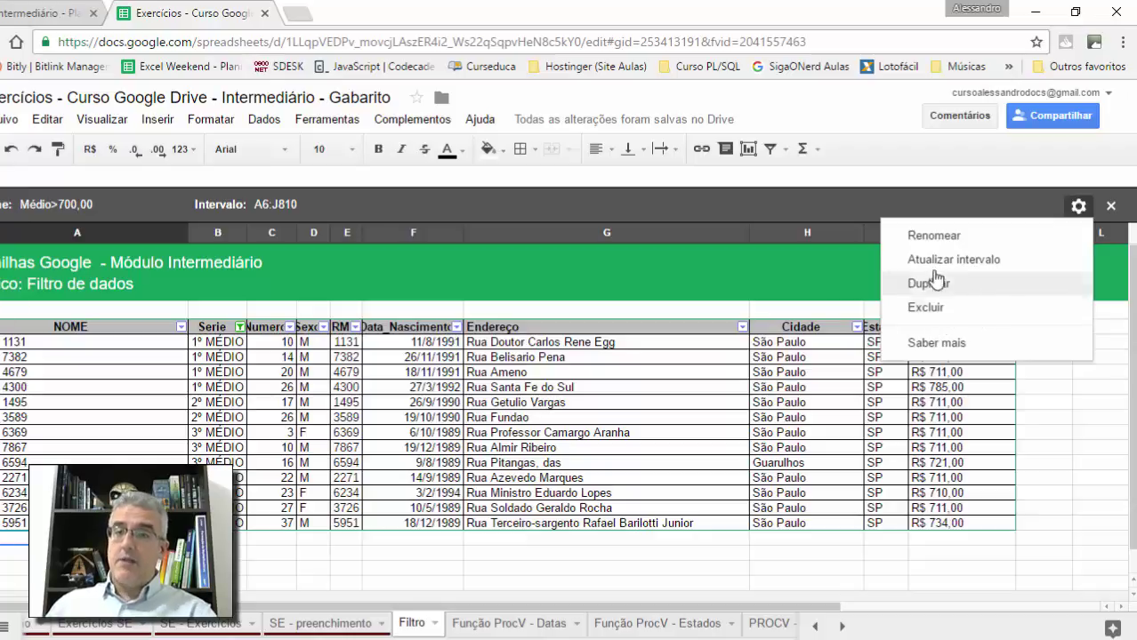
pyautogui.click(934, 237)
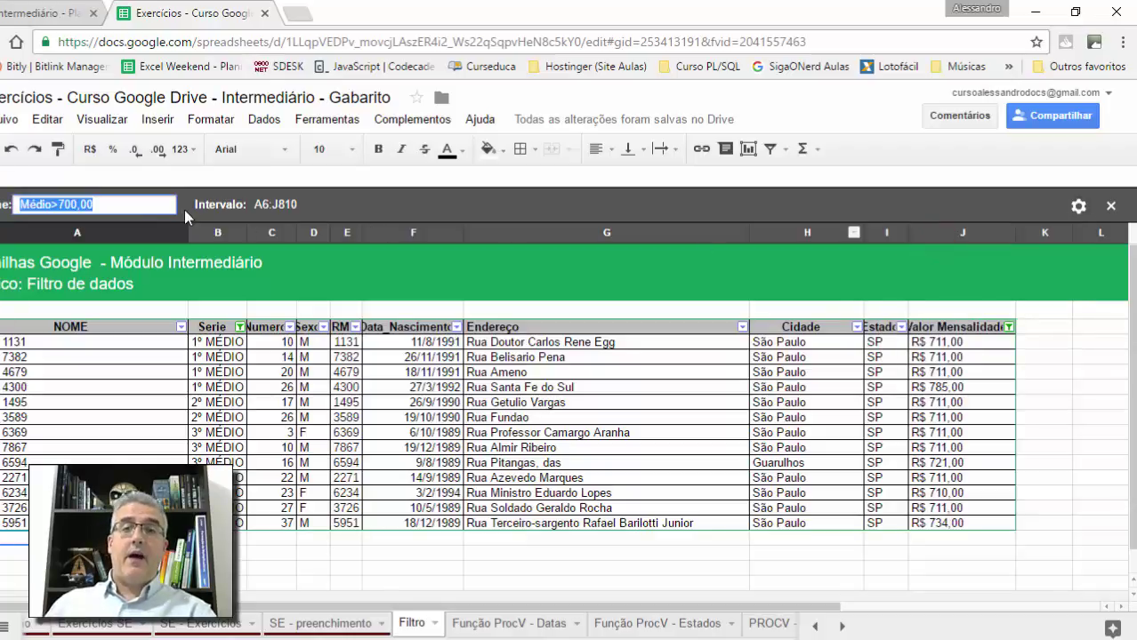
pyautogui.click(275, 204)
pyautogui.click(101, 204)
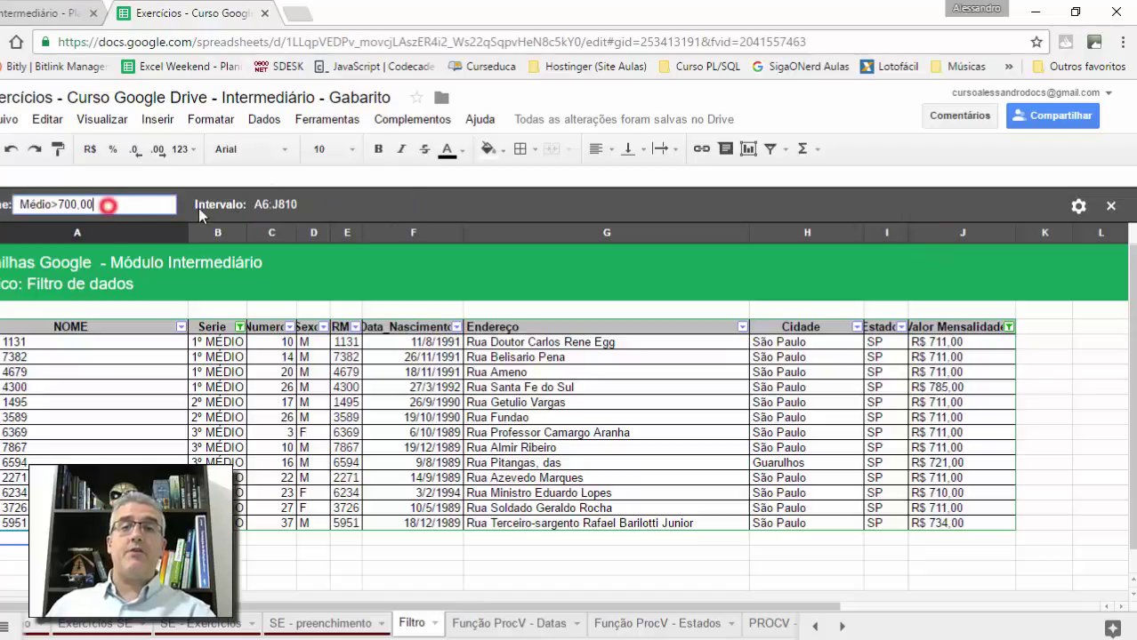
# Open the Saber mais help article on sorting and filtering data from the Médio>700,00 view's options, skim it and close it
pyautogui.click(271, 204)
pyautogui.click(112, 204)
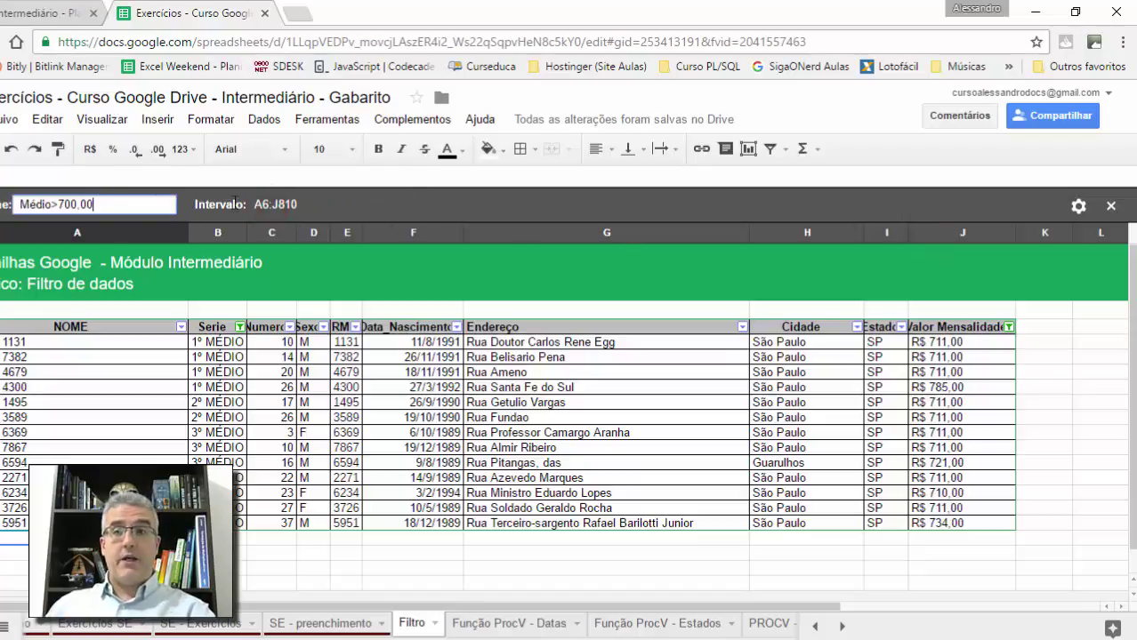
pyautogui.click(1078, 205)
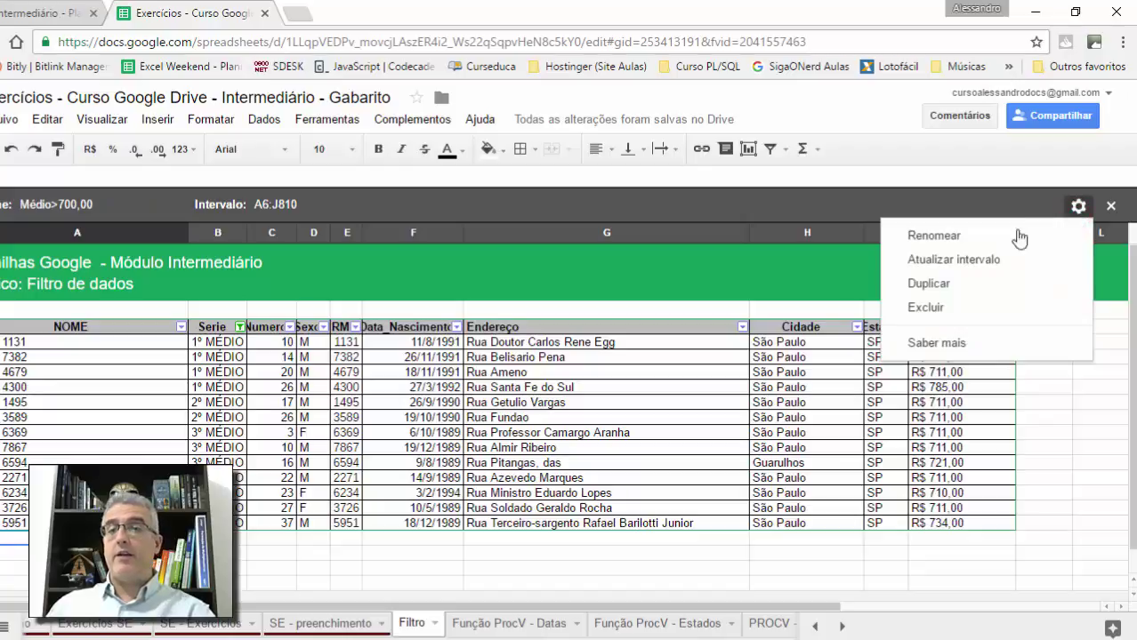
pyautogui.click(955, 346)
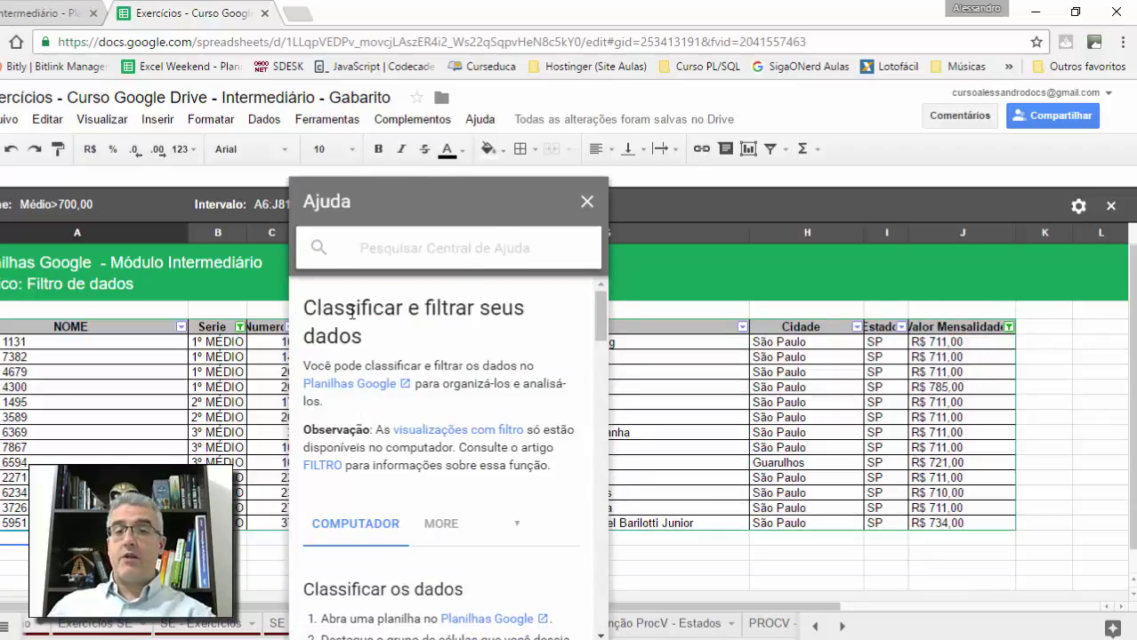
pyautogui.scroll(-4, 406, 418)
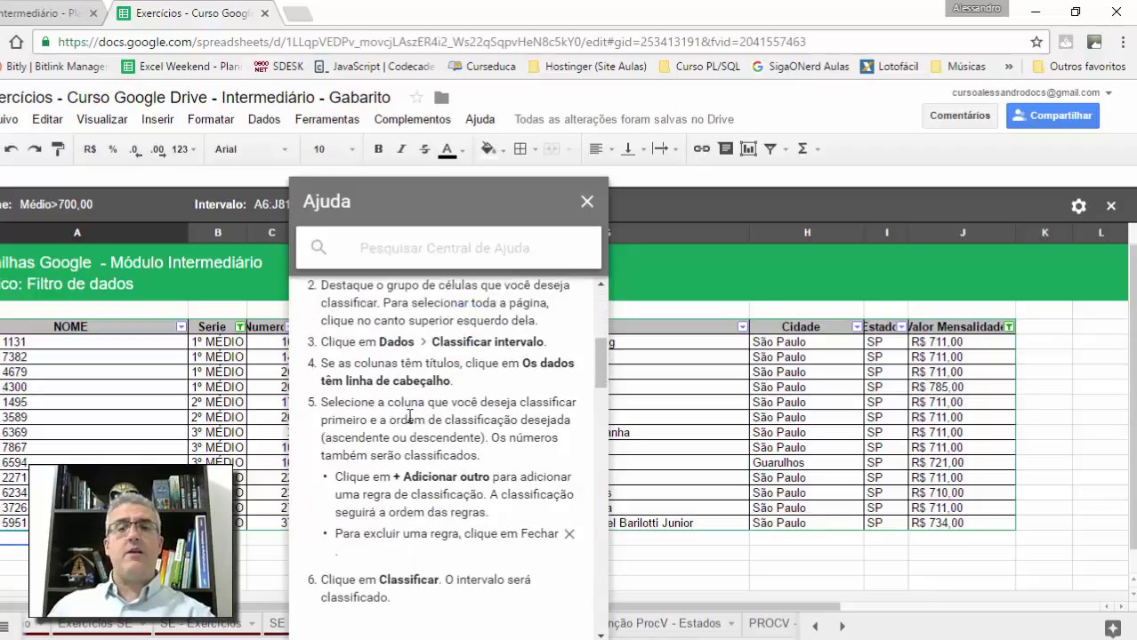
pyautogui.scroll(4, 411, 418)
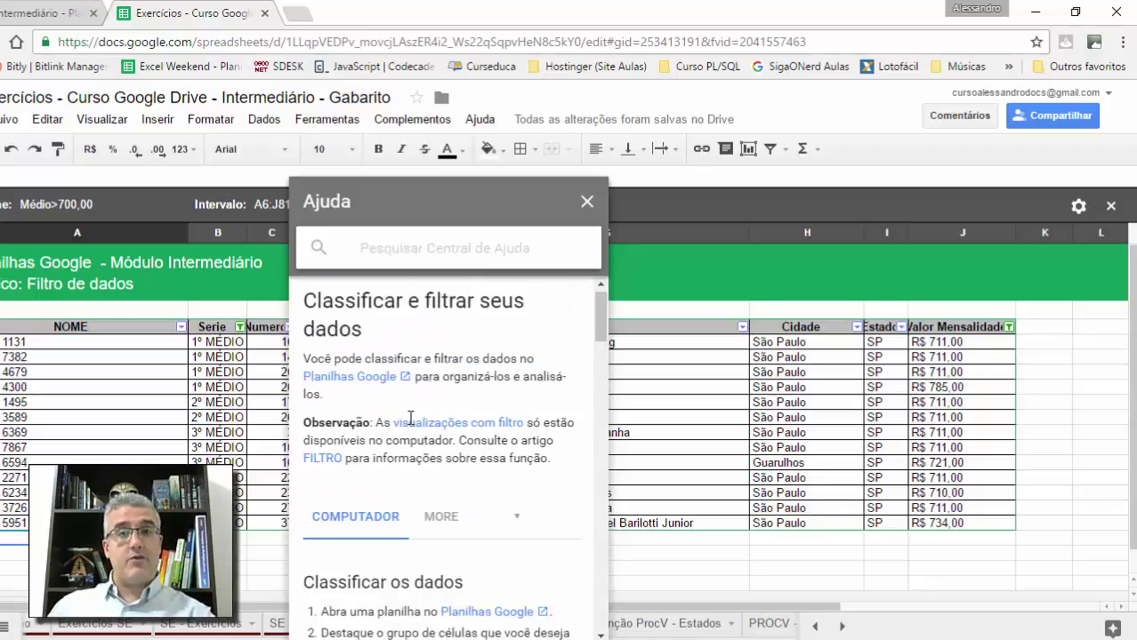
pyautogui.click(591, 207)
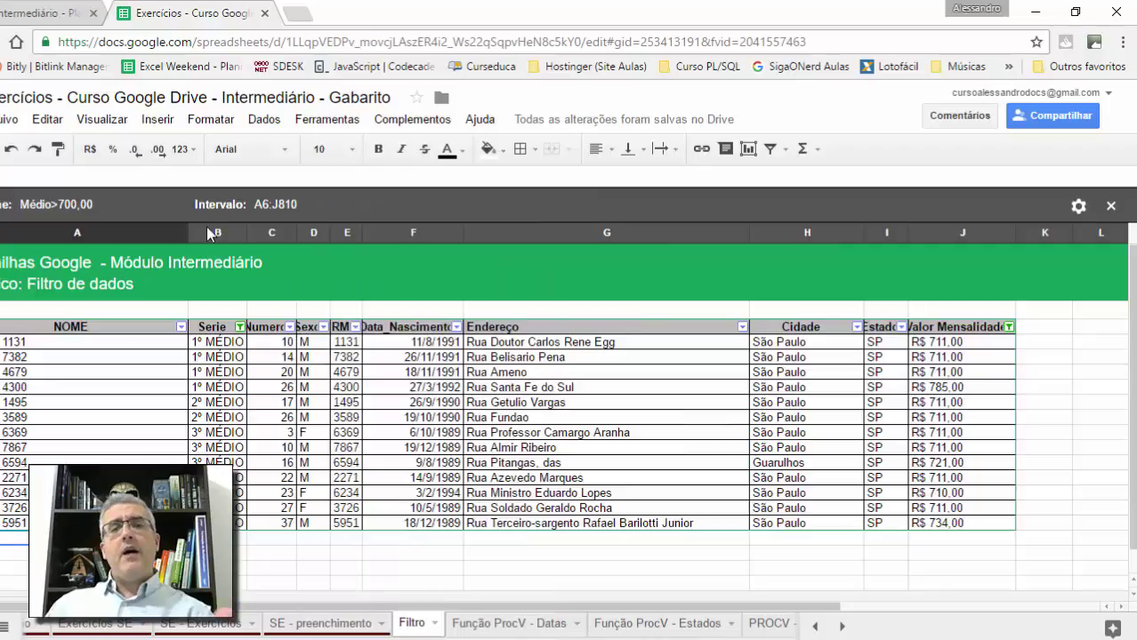
# Leave the Médio>700,00 filter view by setting the filter views to Nenhum
pyautogui.click(210, 128)
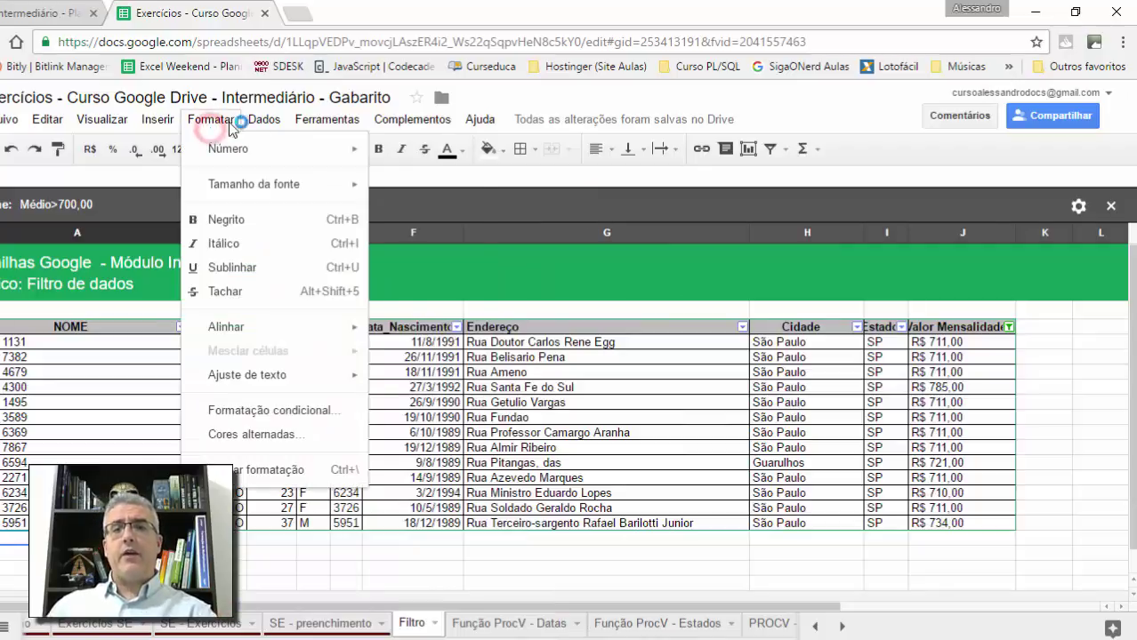
pyautogui.moveTo(265, 122)
pyautogui.moveTo(335, 337)
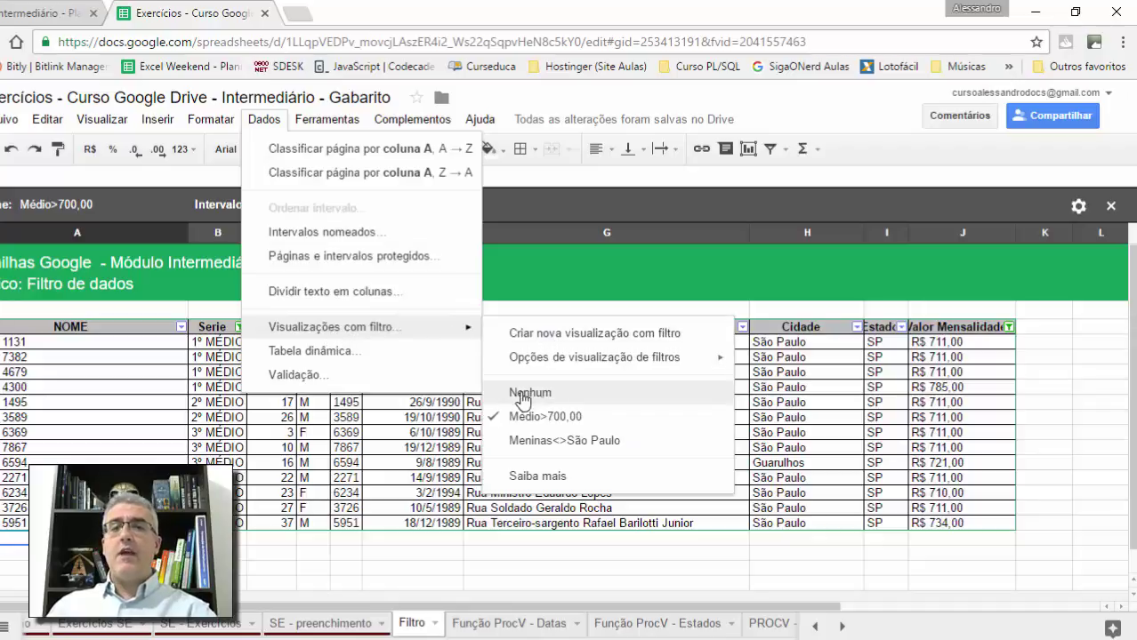
pyautogui.click(559, 391)
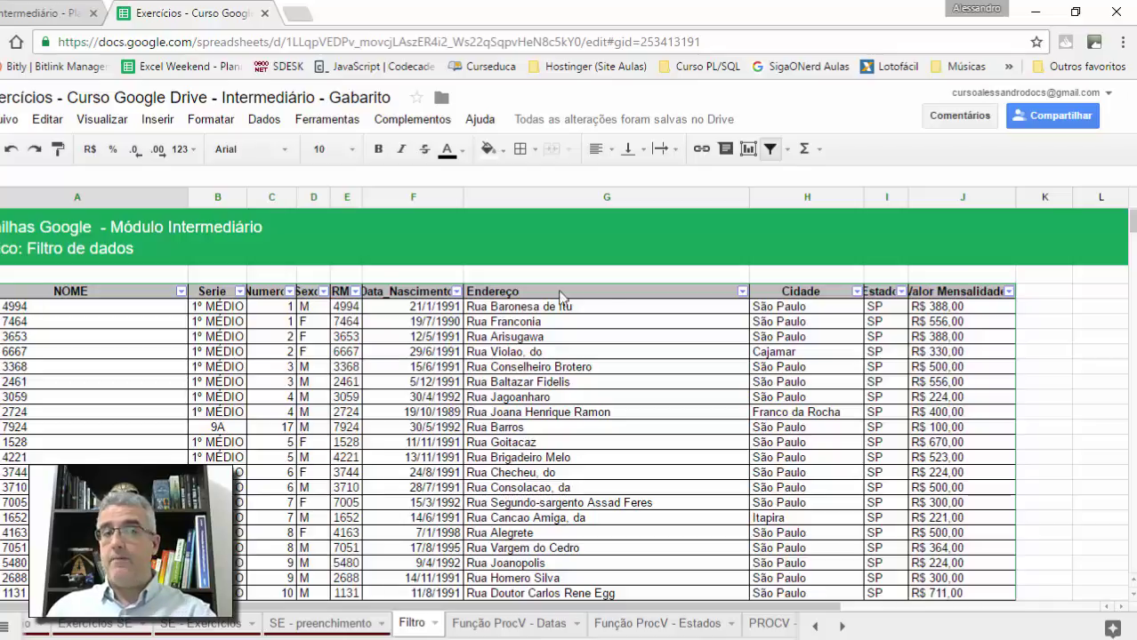
# Open the saved Meninas<>São Paulo filter view on the student table
pyautogui.click(199, 122)
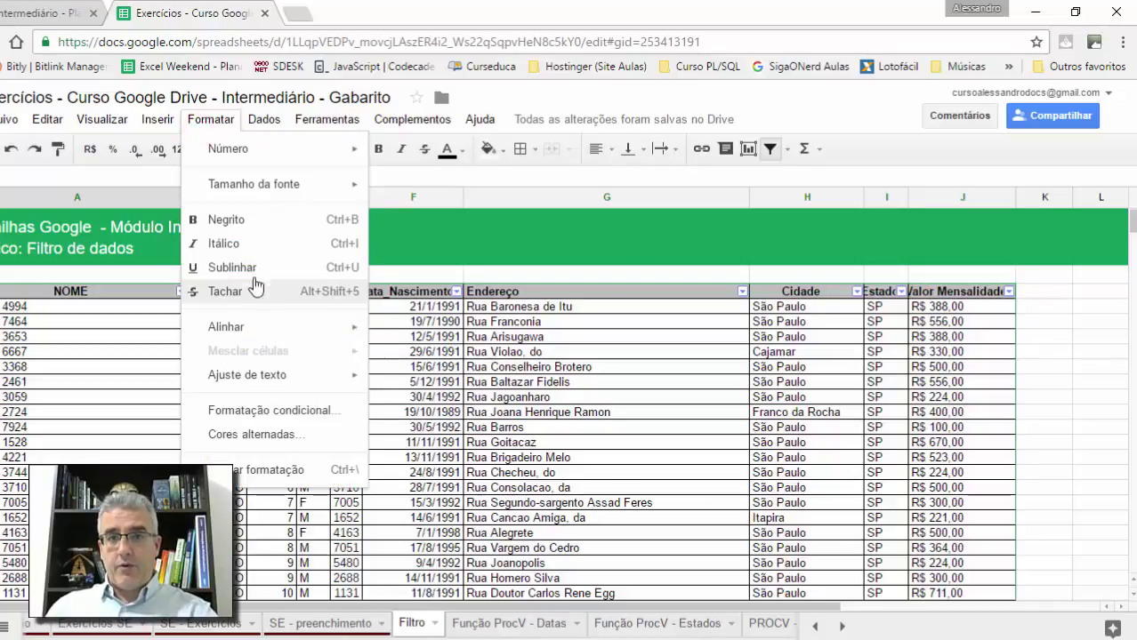
pyautogui.moveTo(264, 125)
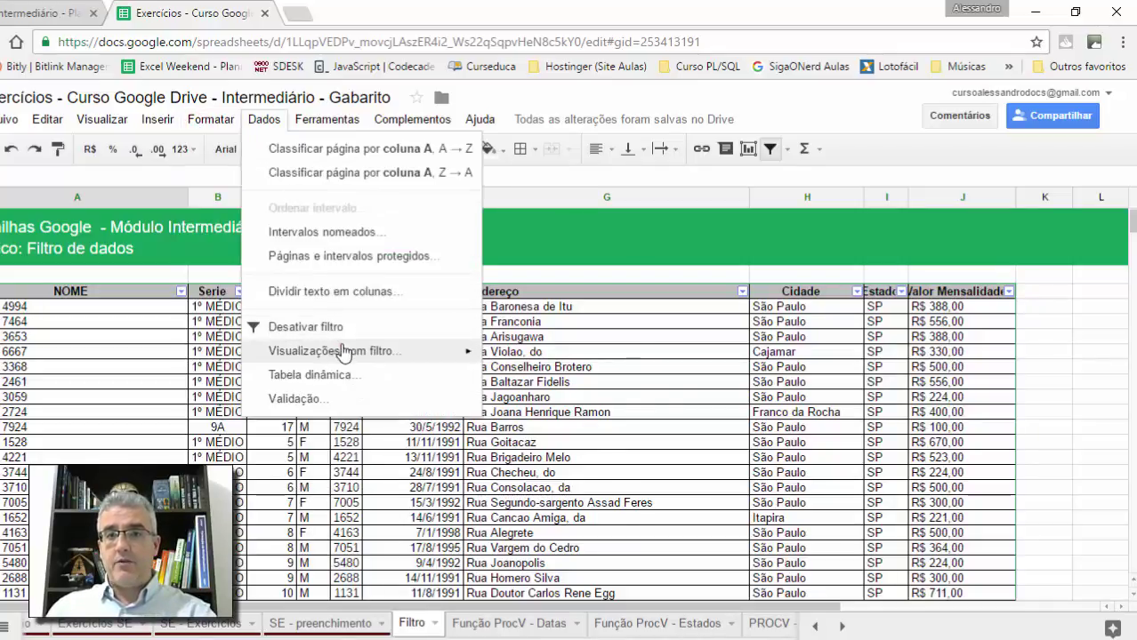
pyautogui.moveTo(350, 349)
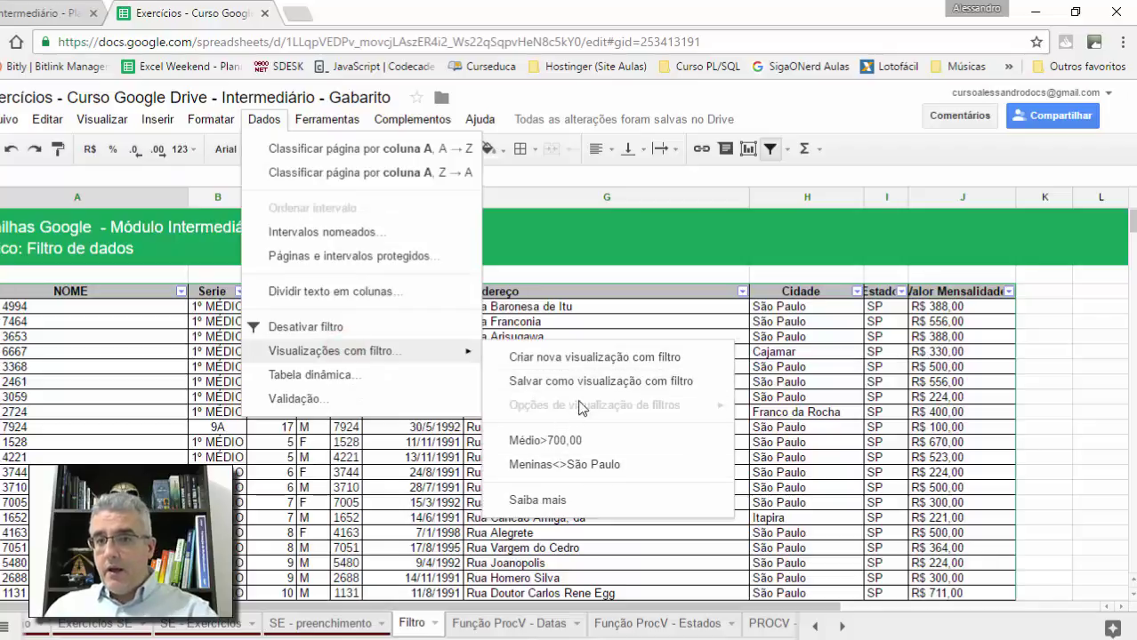
pyautogui.click(600, 466)
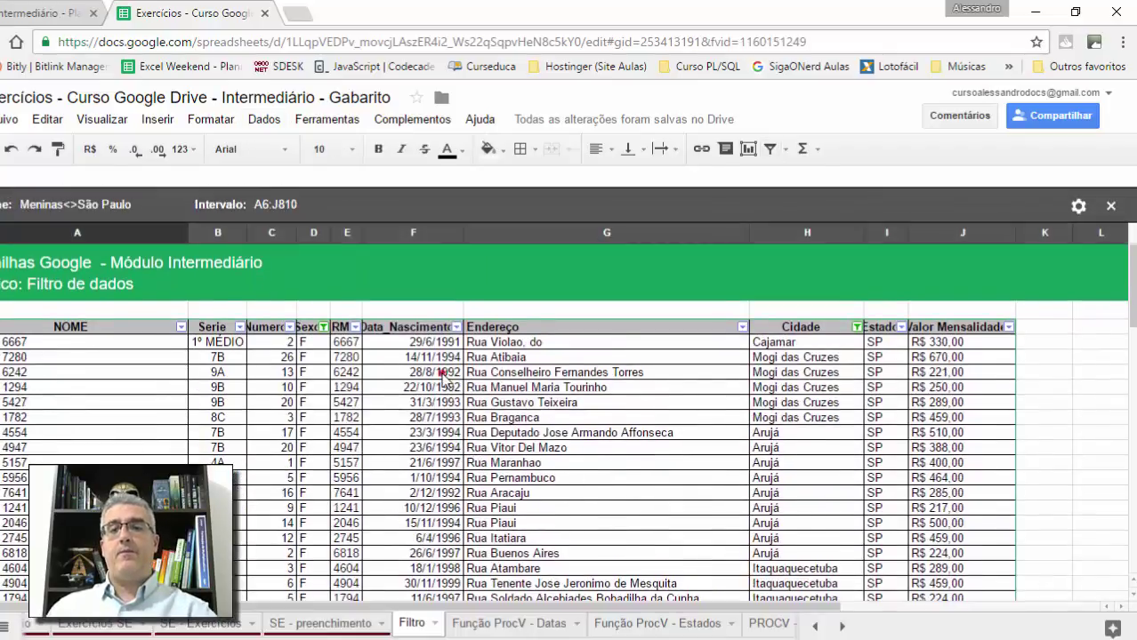
pyautogui.click(440, 372)
pyautogui.click(318, 360)
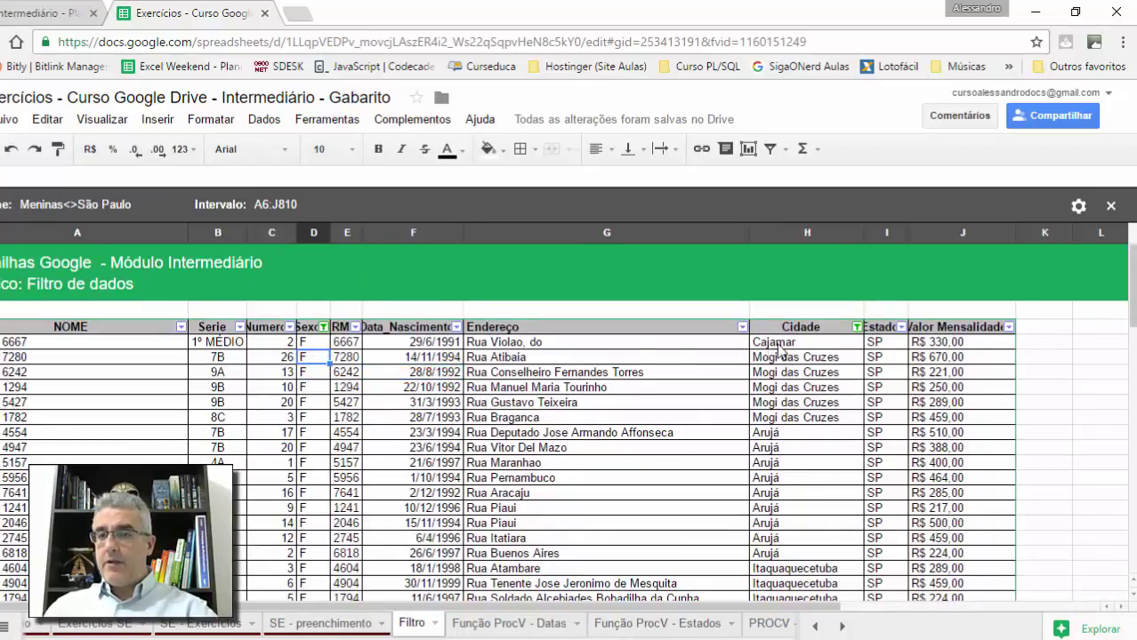
# Examine the Cidade column's filter condition and value list in the Meninas<>São Paulo view, and close the filter without changes
pyautogui.click(856, 327)
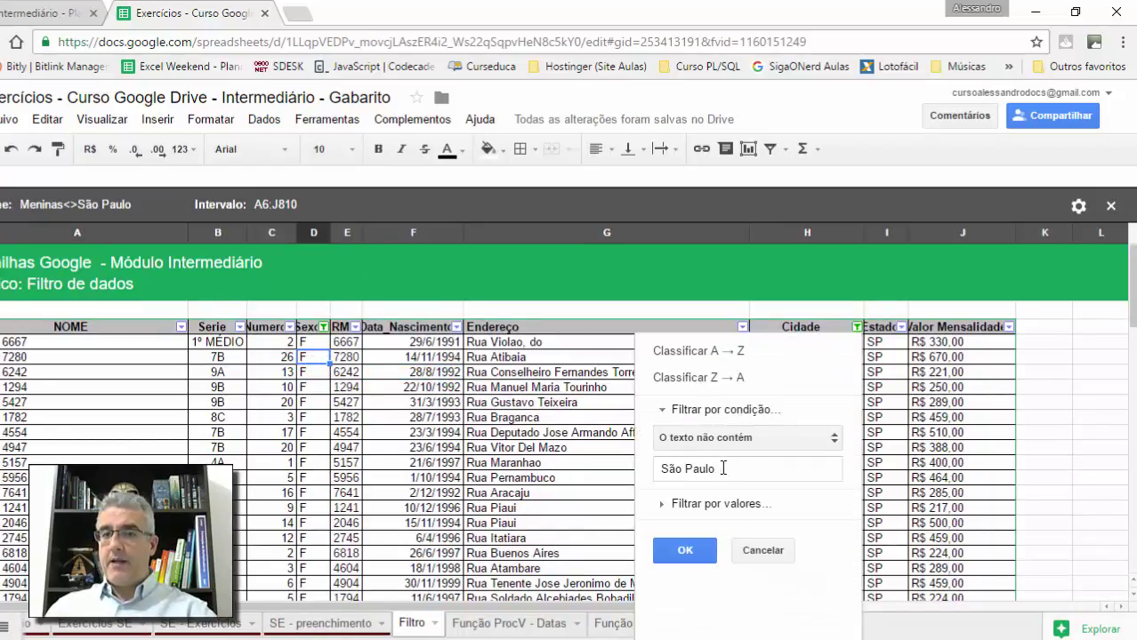
pyautogui.click(813, 437)
pyautogui.click(817, 444)
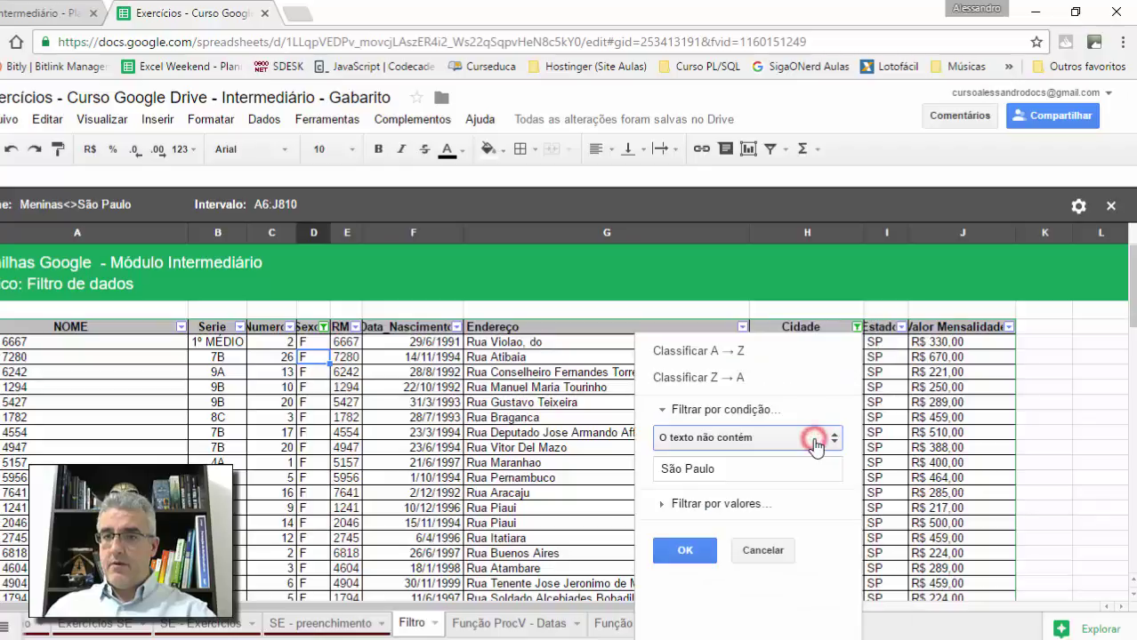
pyautogui.click(756, 504)
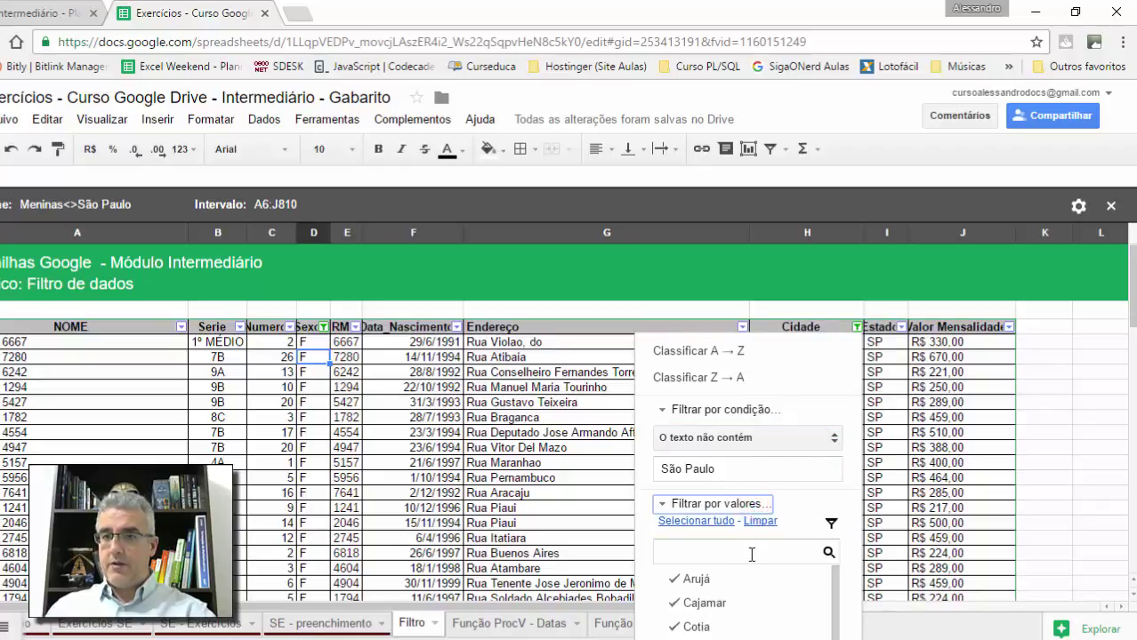
pyautogui.click(880, 437)
# Select the filtered Valor Mensalidade cells from the last student row up to the column's top to check their sum
pyautogui.click(959, 357)
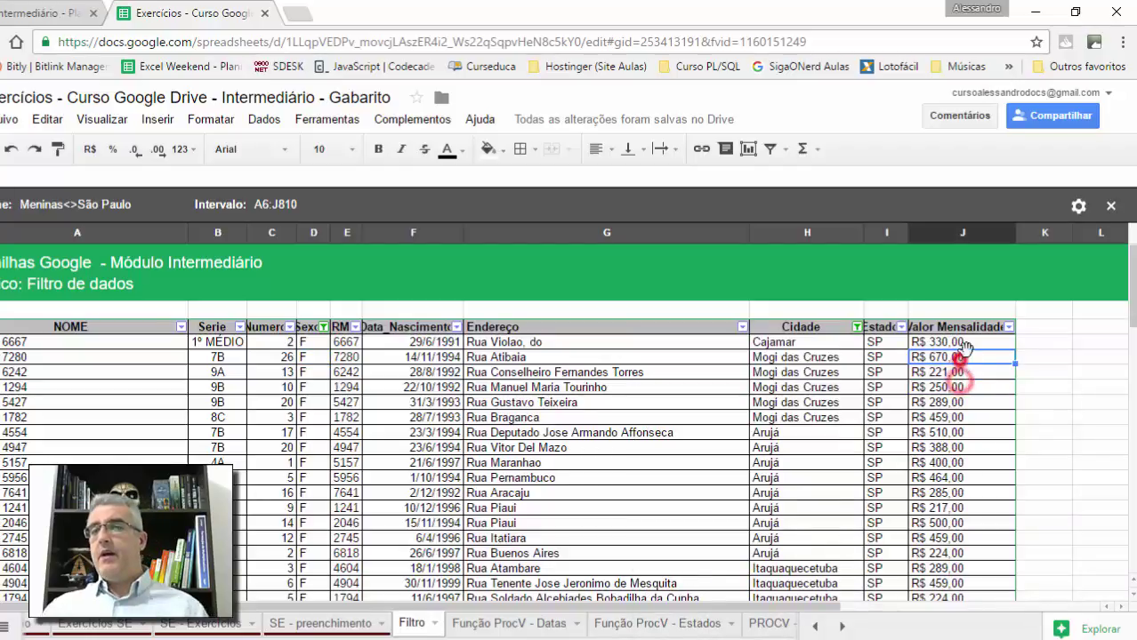
pyautogui.hotkey('ctrl', 'Down')
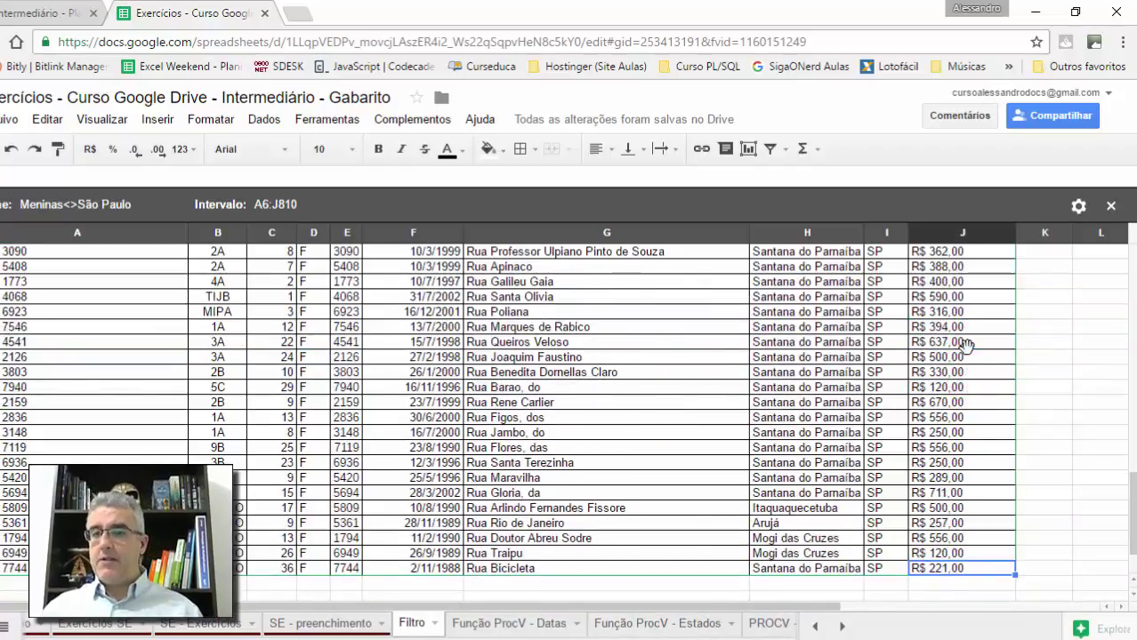
pyautogui.hotkey('ctrl', 'shift', 'Up')
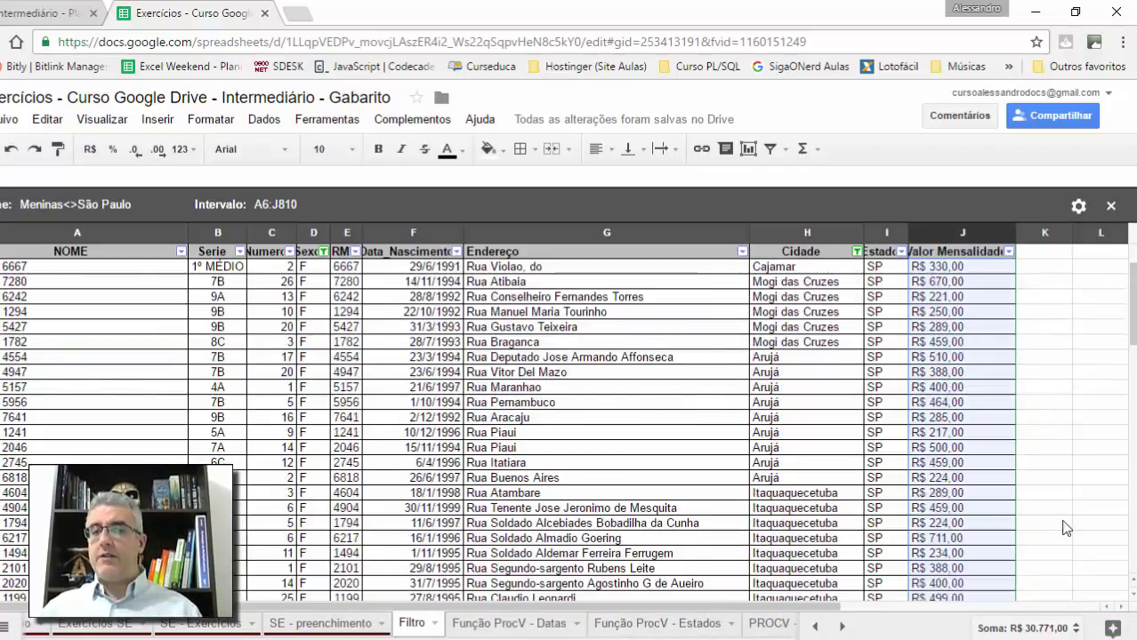
# Total the Valor Mensalidade column with =SOMA(J10:J774) in the cell directly below the last filtered student row
pyautogui.scroll(-10, 926, 437)
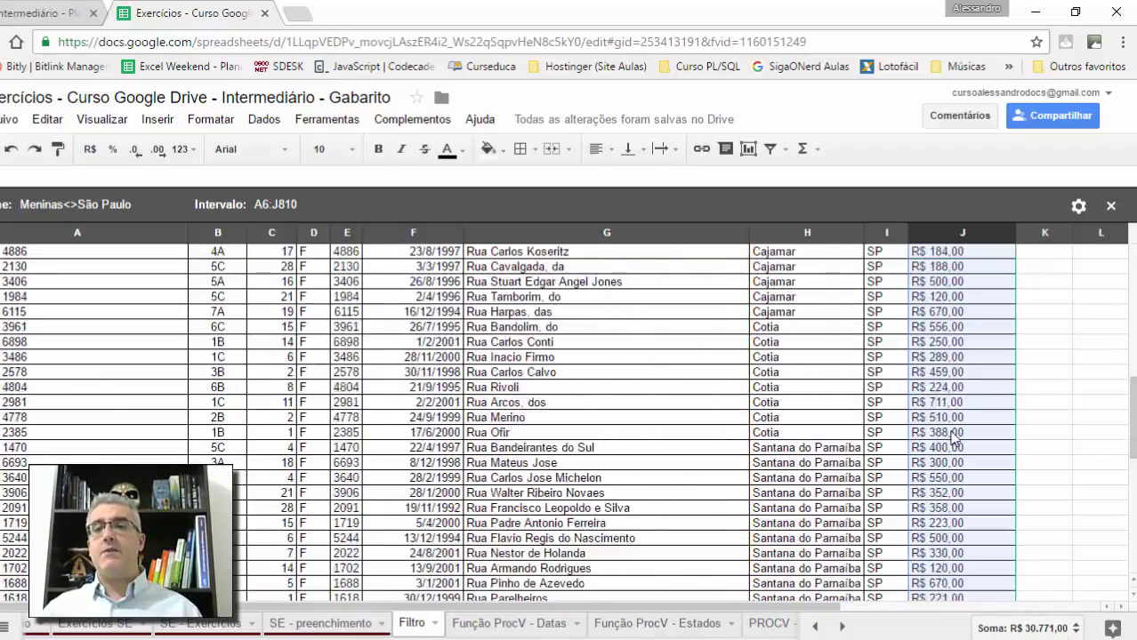
pyautogui.scroll(-5, 952, 437)
pyautogui.click(943, 514)
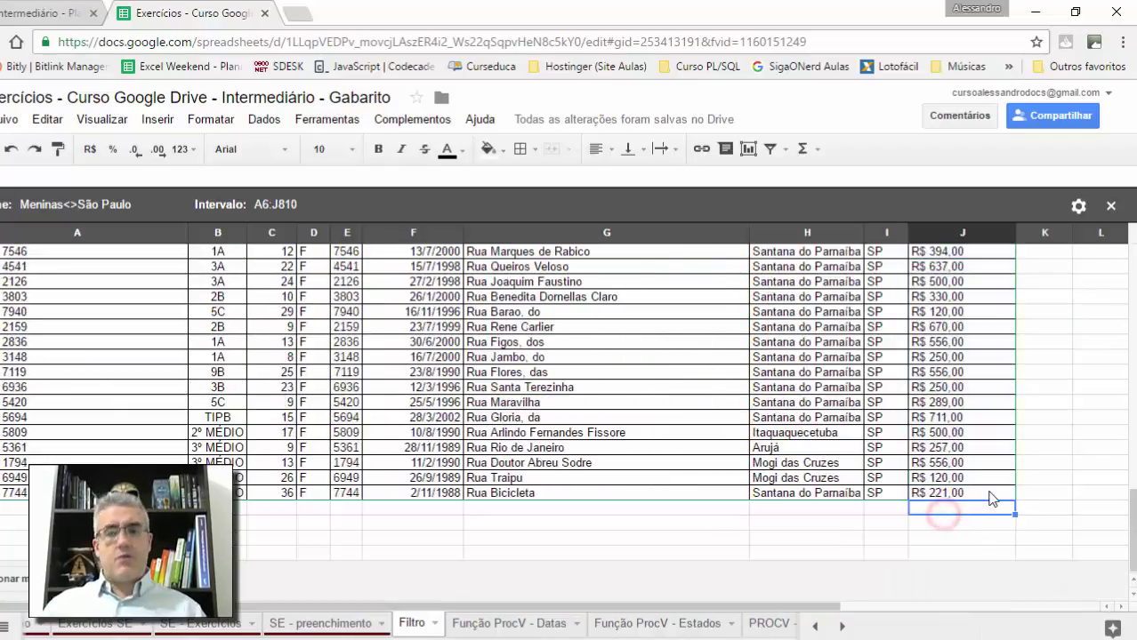
pyautogui.write('=soma(')
pyautogui.click(990, 492)
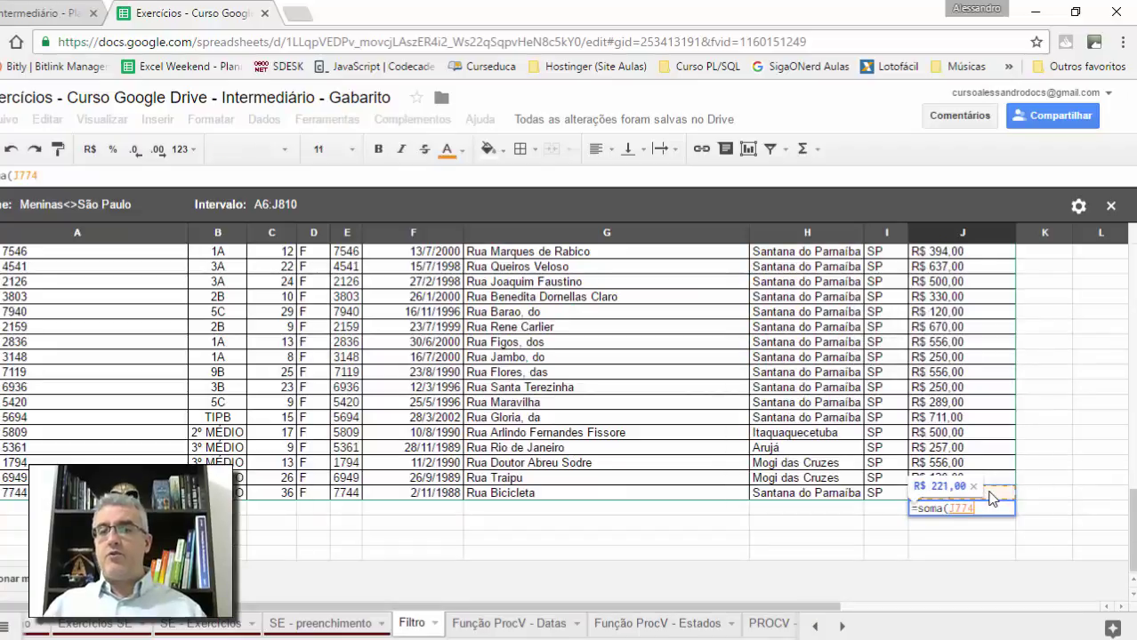
pyautogui.hotkey('ctrl', 'shift', 'Up')
pyautogui.press('Return')
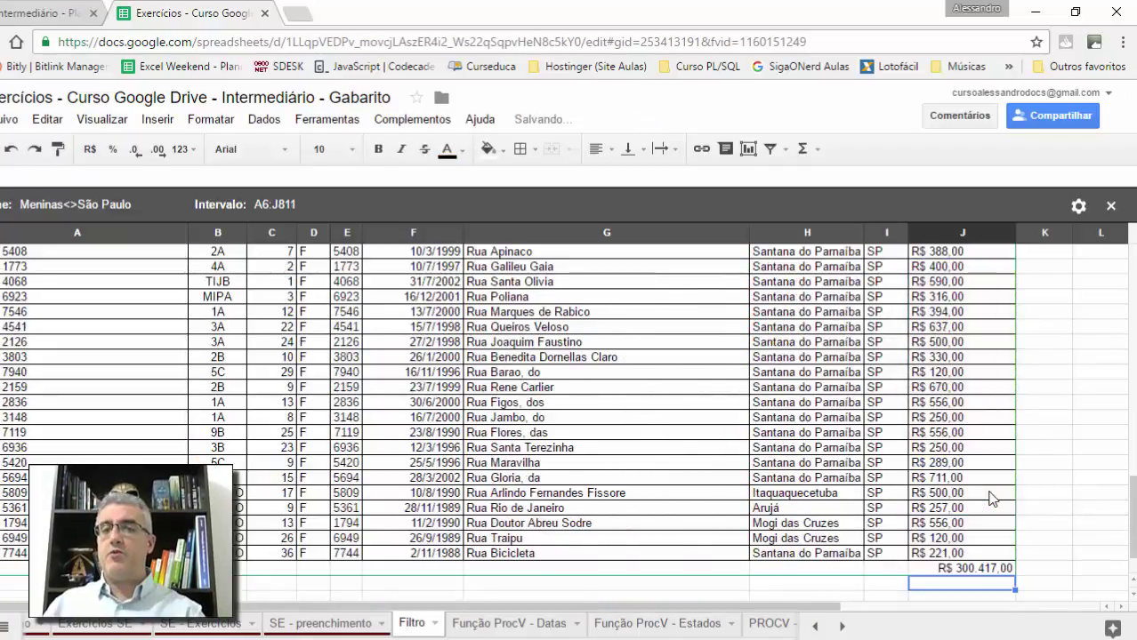
pyautogui.press('Up')
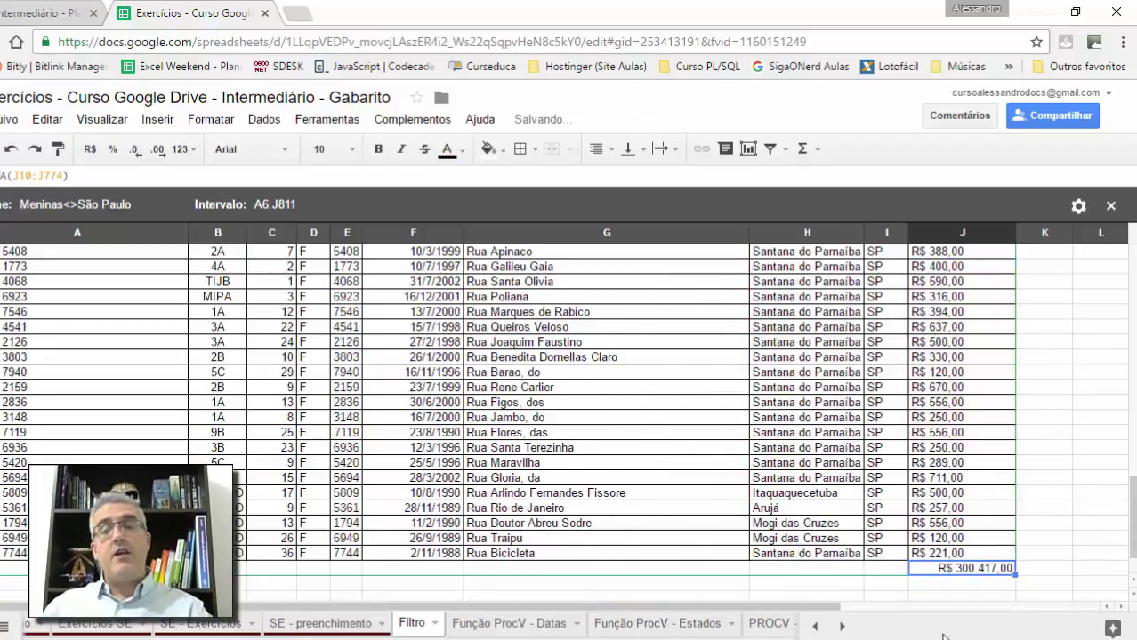
# Inspect which cell range the SOMA total below the Valor Mensalidade column refers to
pyautogui.click(977, 554)
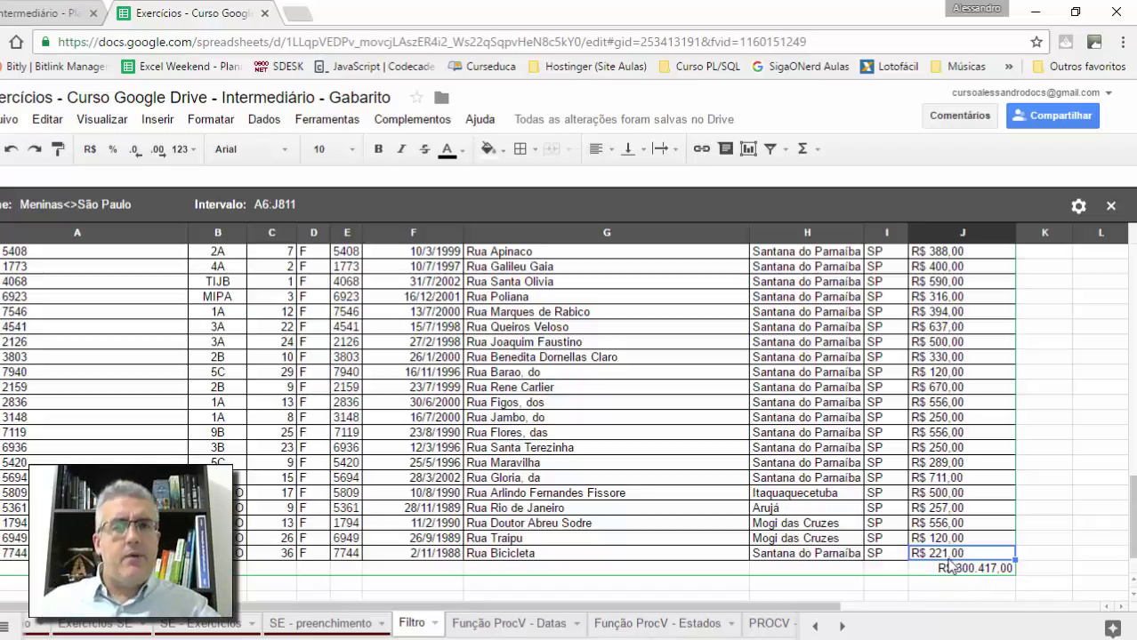
pyautogui.click(983, 574)
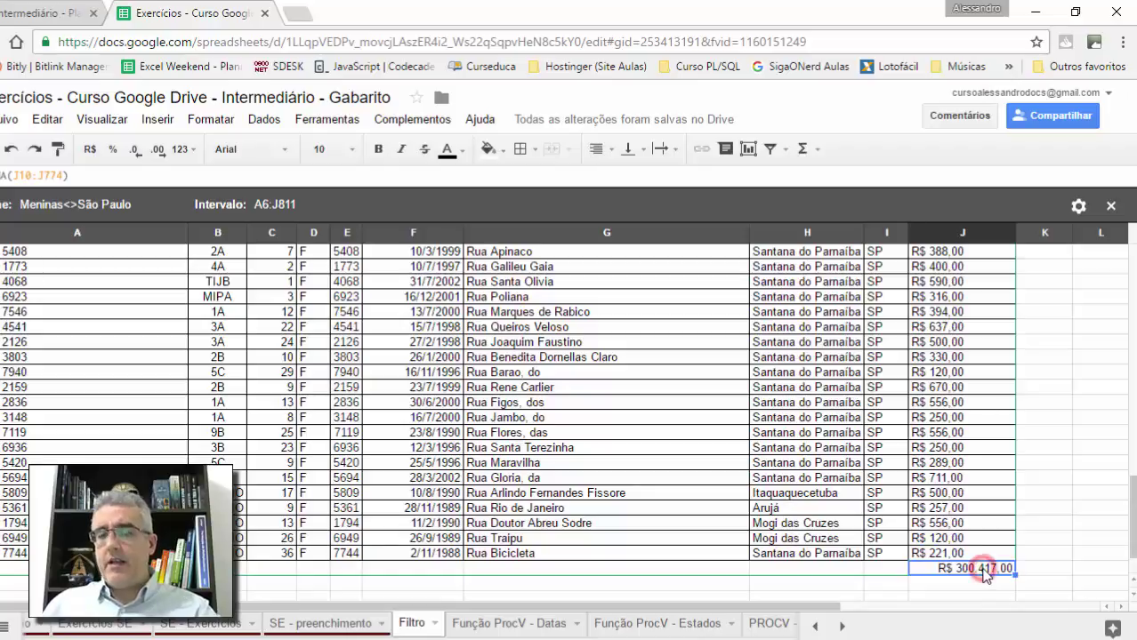
pyautogui.press('F2')
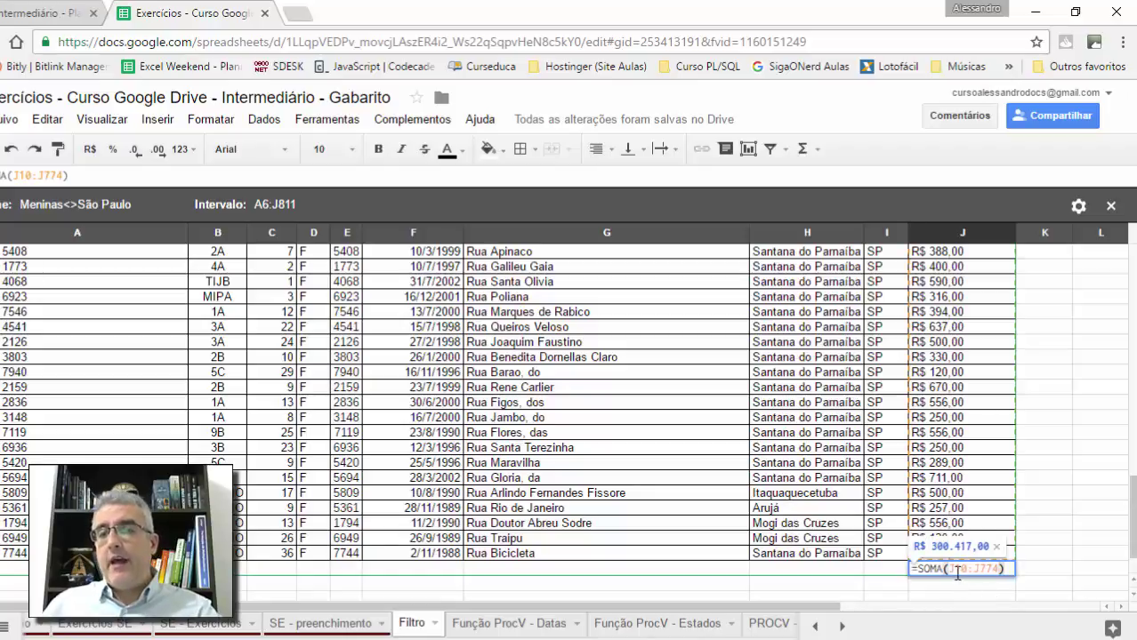
pyautogui.scroll(10, 850, 425)
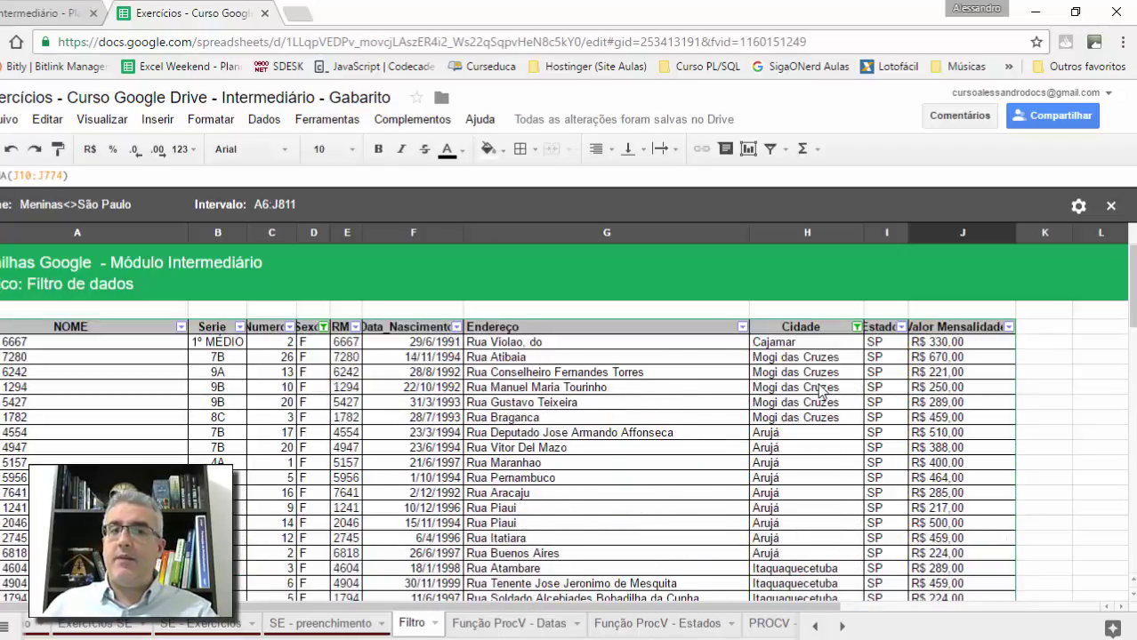
# Compare the first and last visible Valor Mensalidade cells of the filtered list with the range being totalled
pyautogui.click(944, 343)
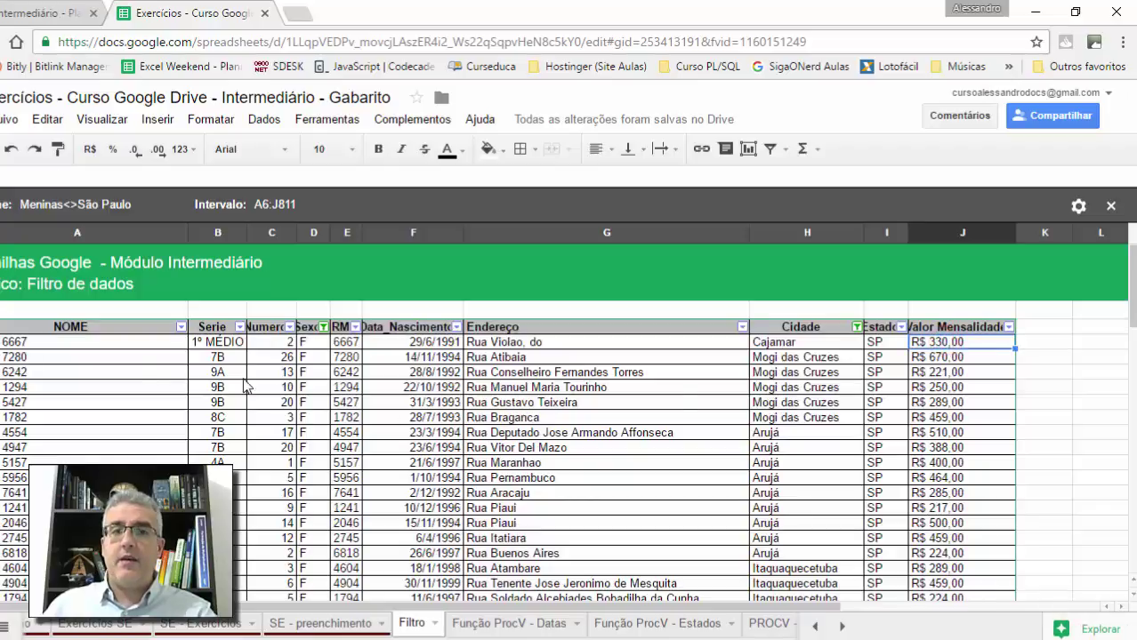
pyautogui.scroll(-15, 718, 528)
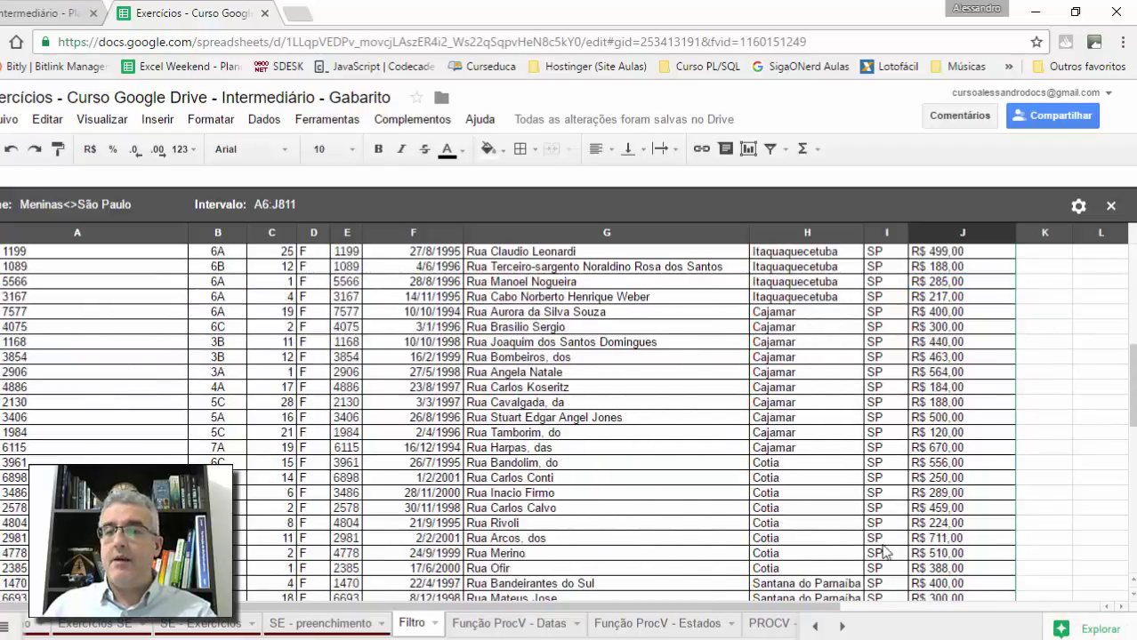
pyautogui.click(957, 495)
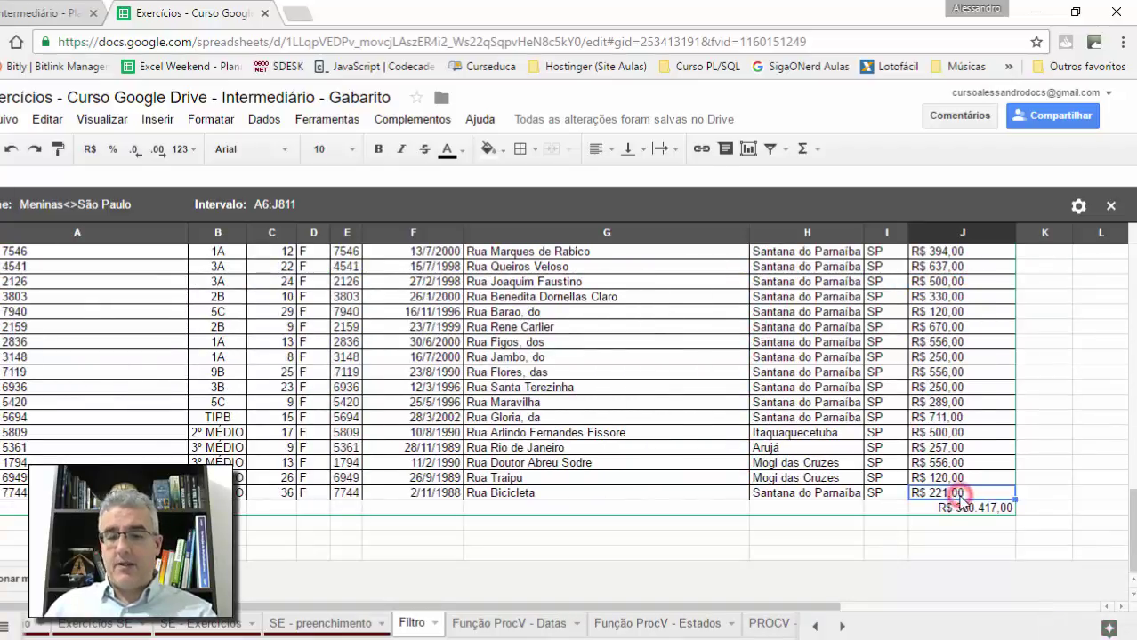
pyautogui.doubleClick(966, 495)
# Inspect the cell range inside the SOMA total below the Valor Mensalidade column and remove that total from the cell
pyautogui.click(947, 501)
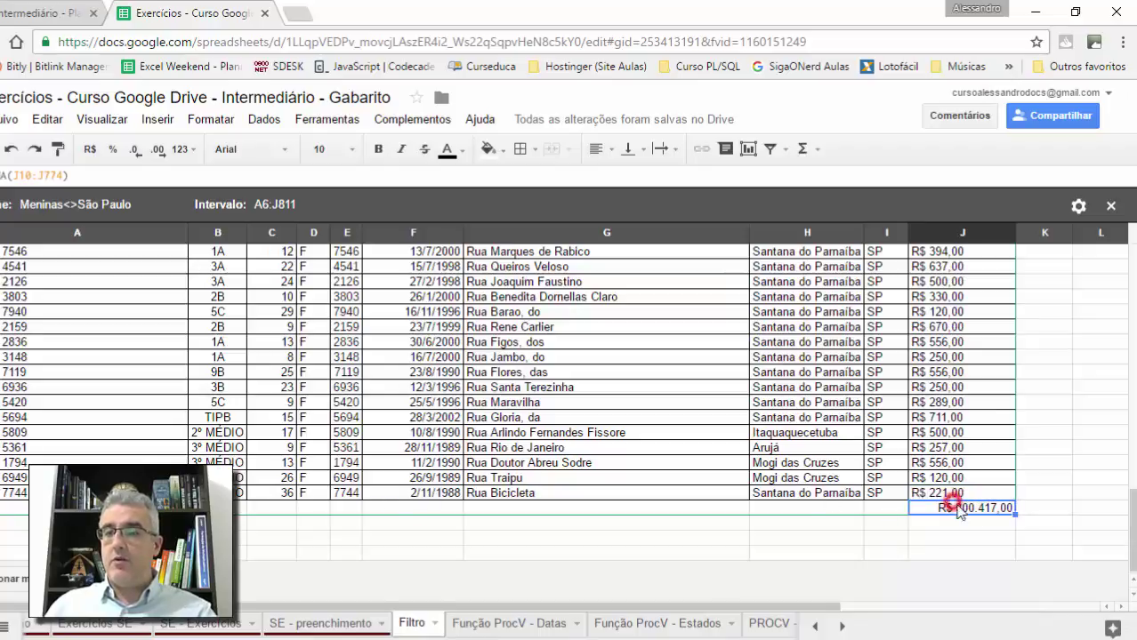
pyautogui.press('F1')
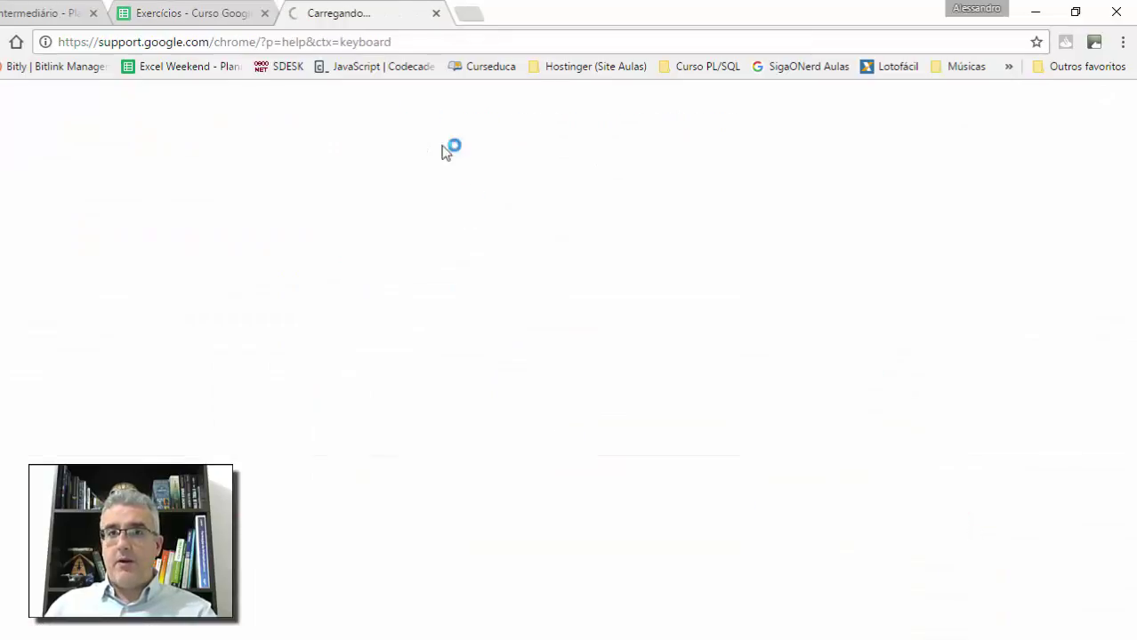
pyautogui.click(436, 13)
pyautogui.doubleClick(982, 514)
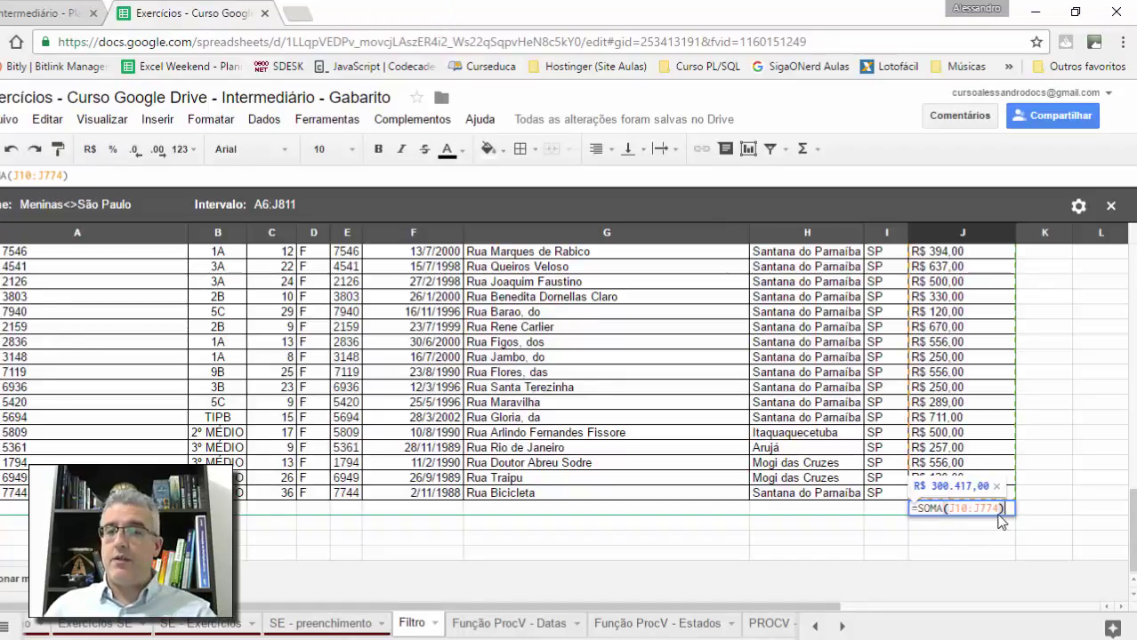
pyautogui.moveTo(948, 510); pyautogui.dragTo(1002, 509)
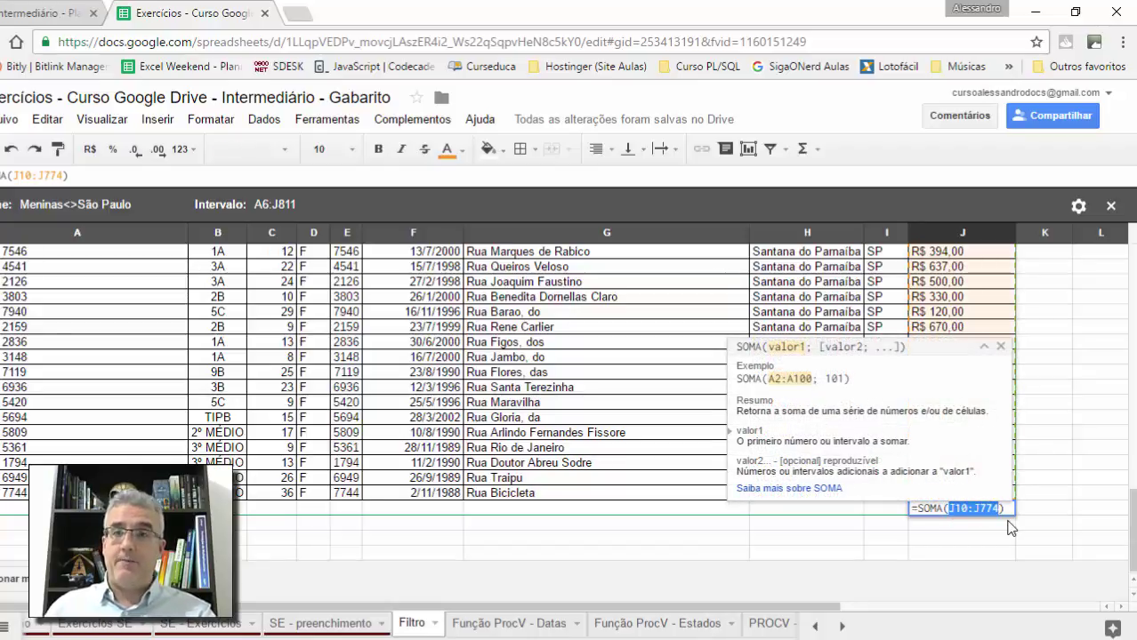
pyautogui.press('Escape')
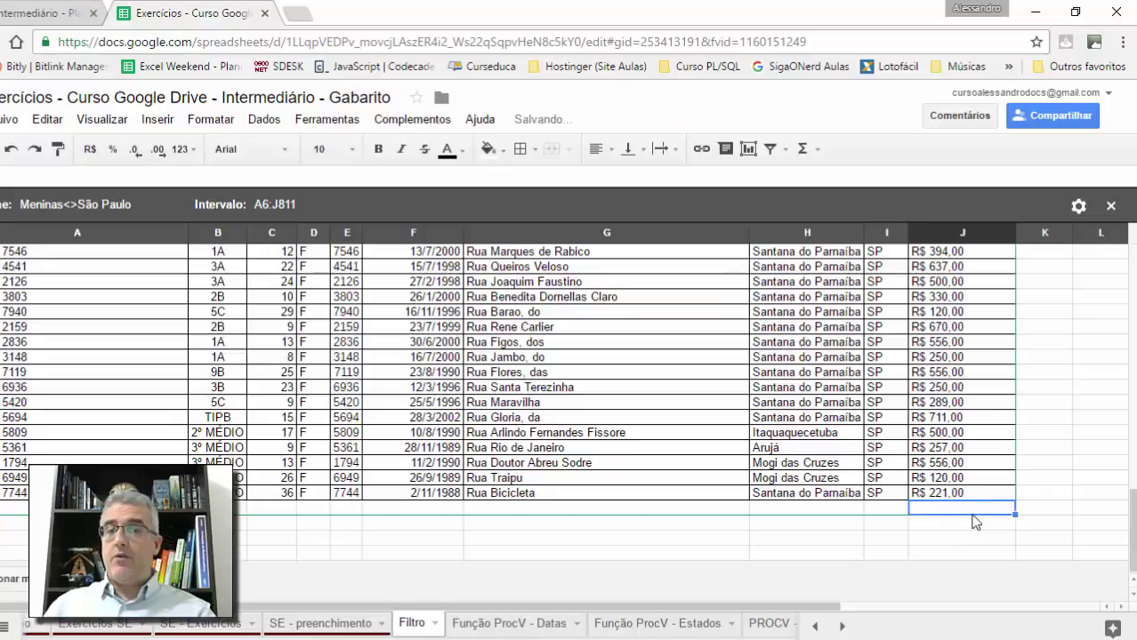
# Check the sum of the filtered Valor Mensalidade cells and select the empty cell directly below the last student row
pyautogui.click(965, 494)
pyautogui.scroll(10, 965, 499)
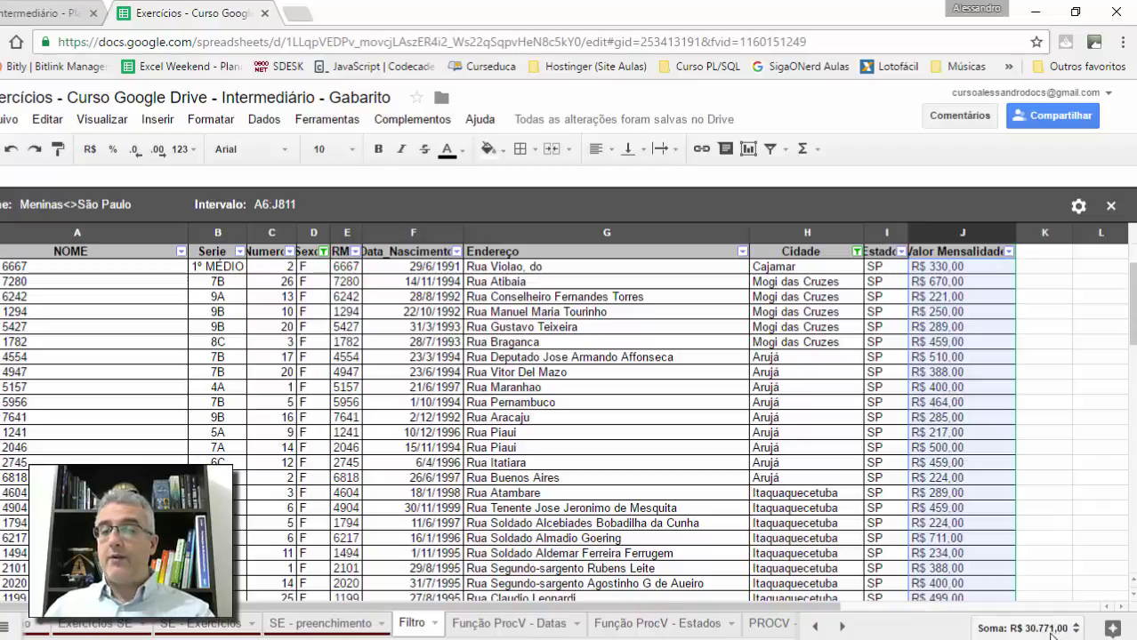
pyautogui.click(926, 324)
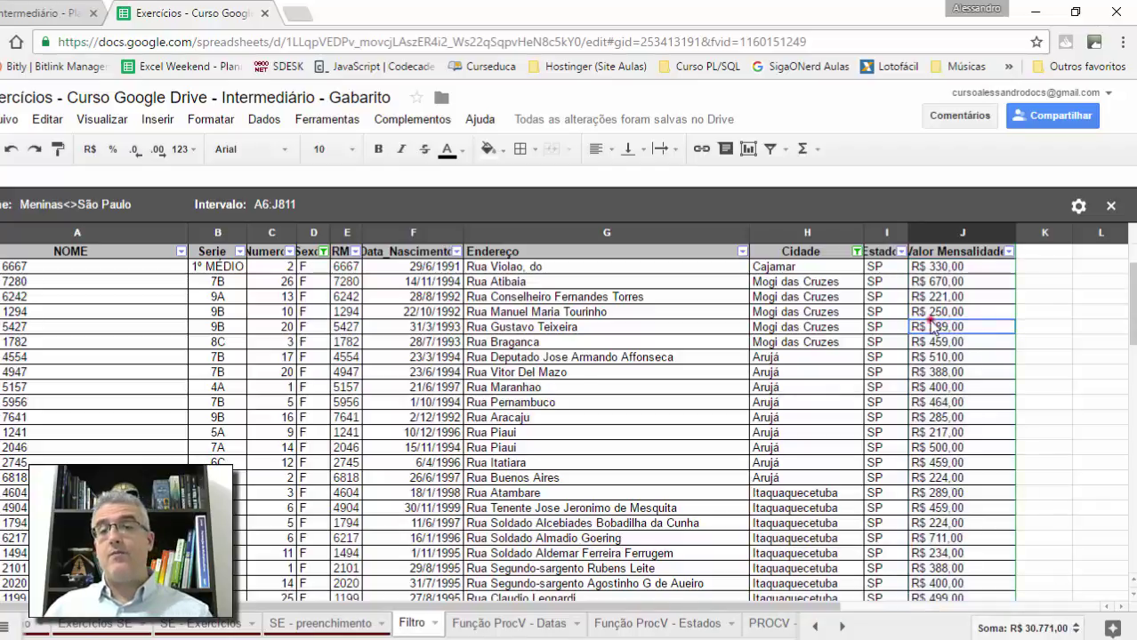
pyautogui.hotkey('ctrl', 'Down')
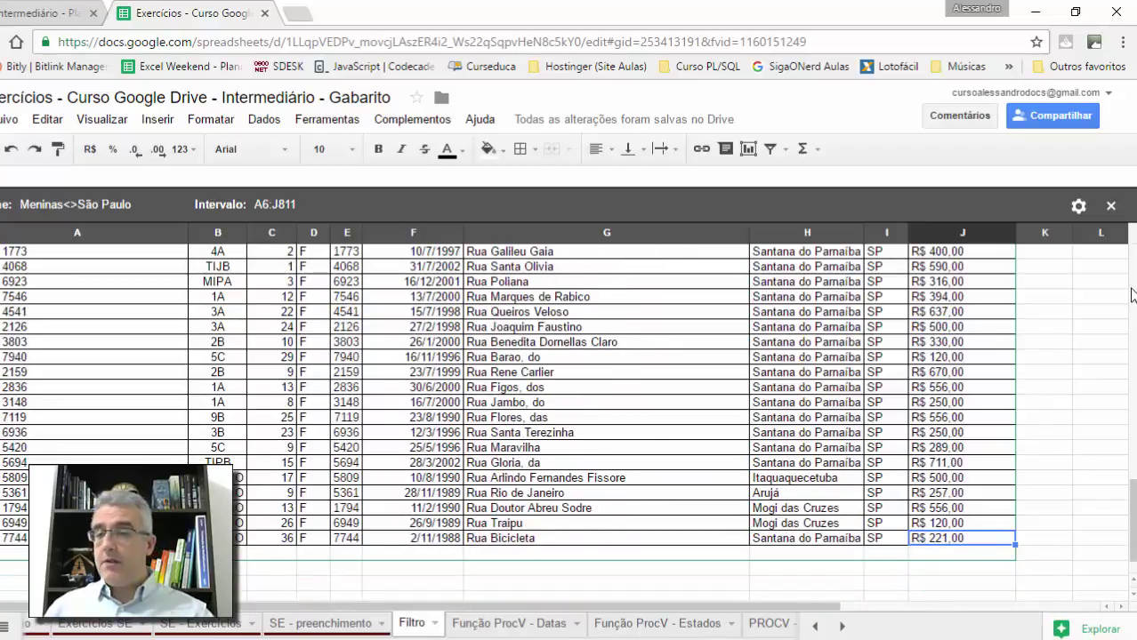
pyautogui.press('Down')
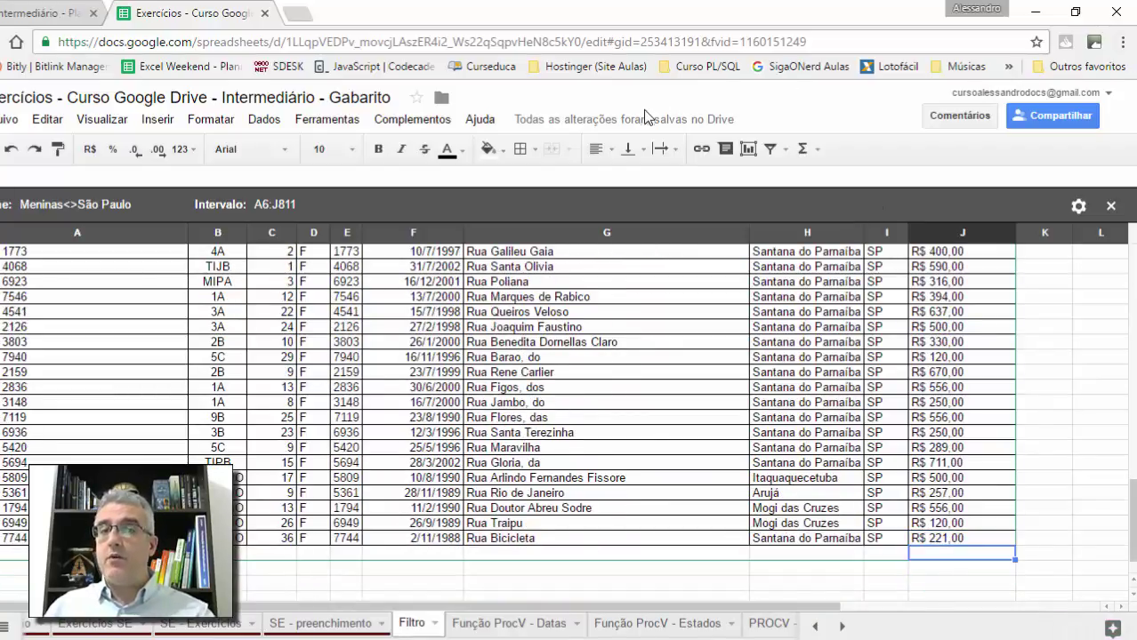
pyautogui.click(802, 149)
pyautogui.click(818, 176)
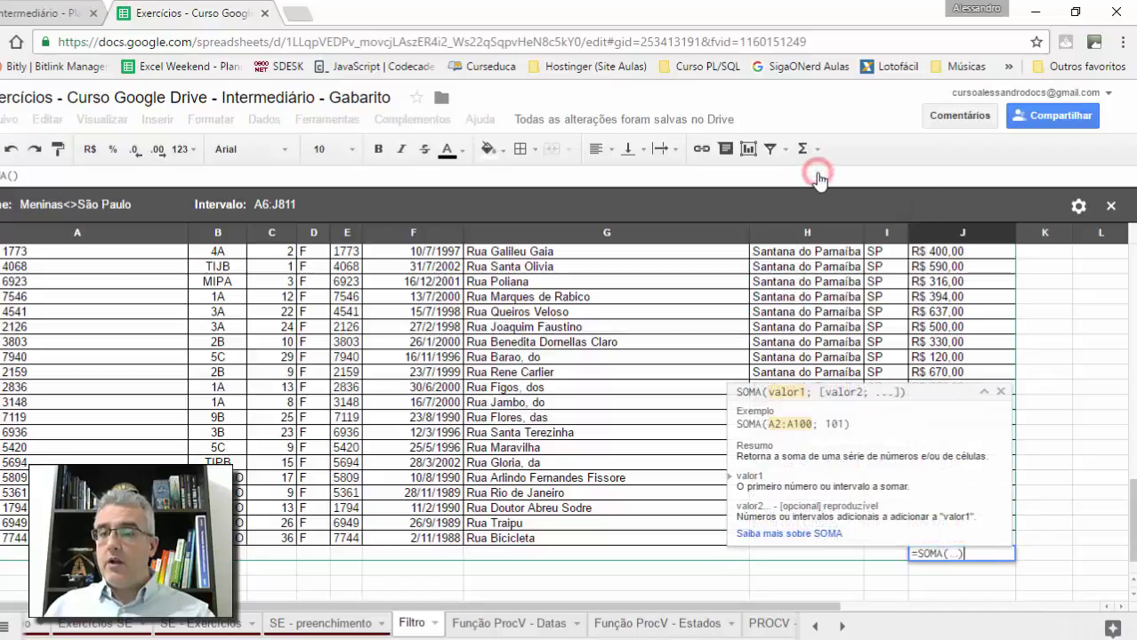
pyautogui.press('Escape')
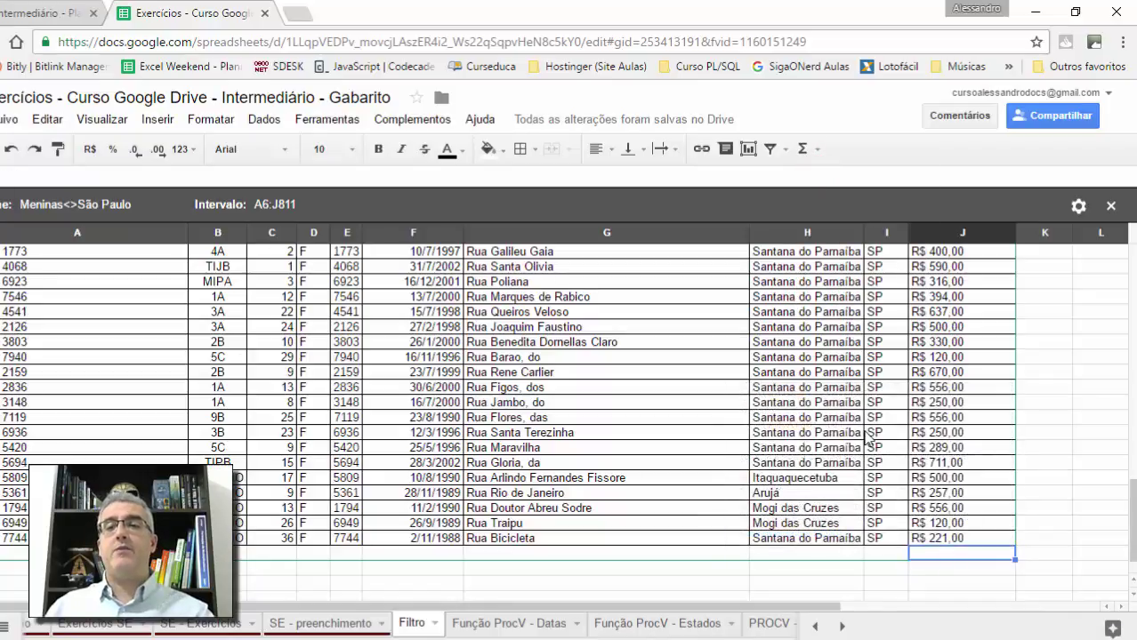
pyautogui.write('=soma(')
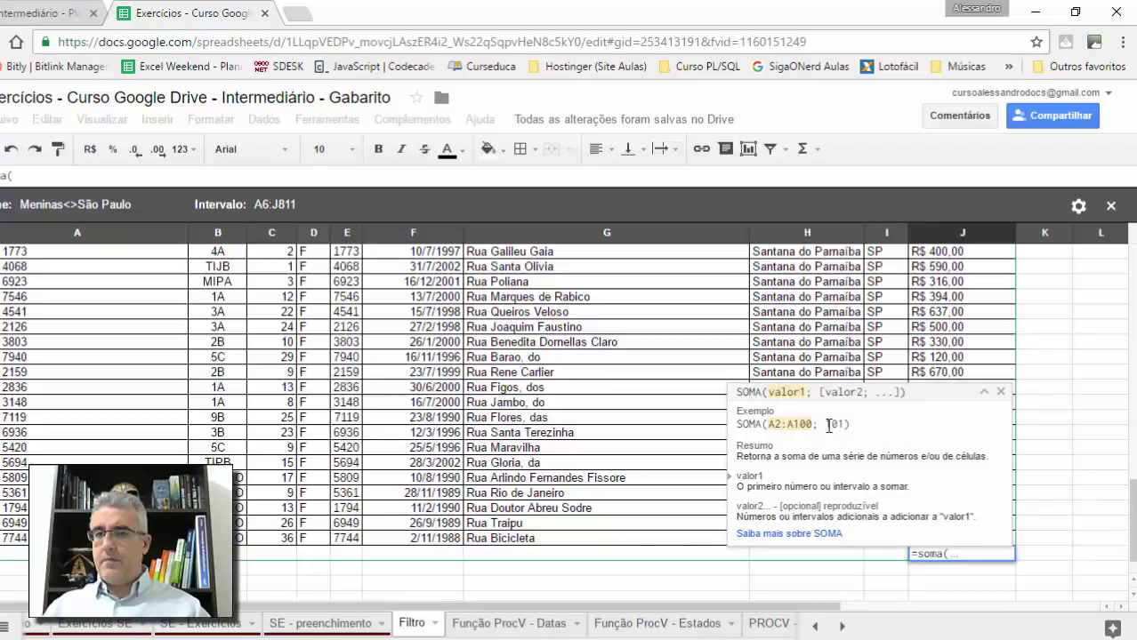
pyautogui.press('Escape')
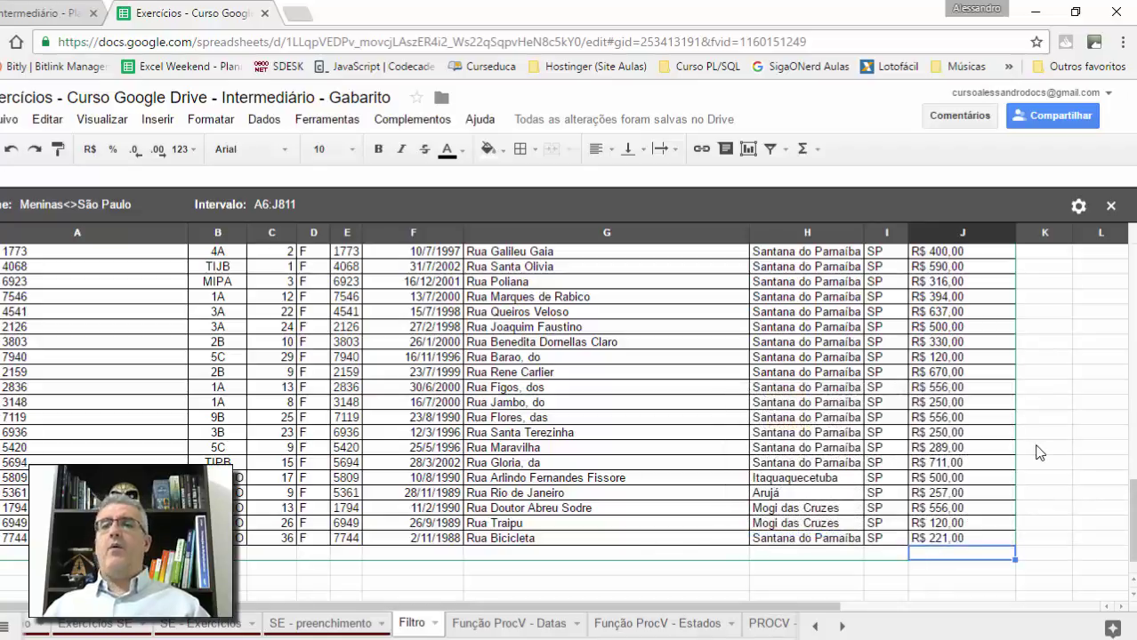
# Begin a =subtotal( formula below the last filtered Valor Mensalidade value and review the example and argument descriptions in its function hint
pyautogui.write('=su')
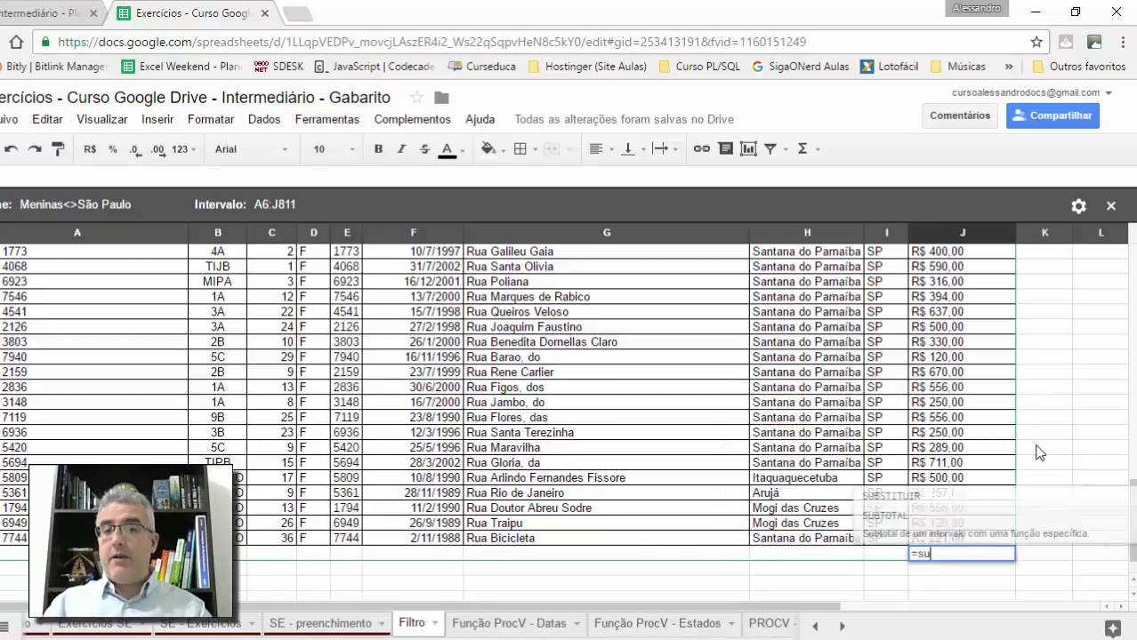
pyautogui.write('btotal(')
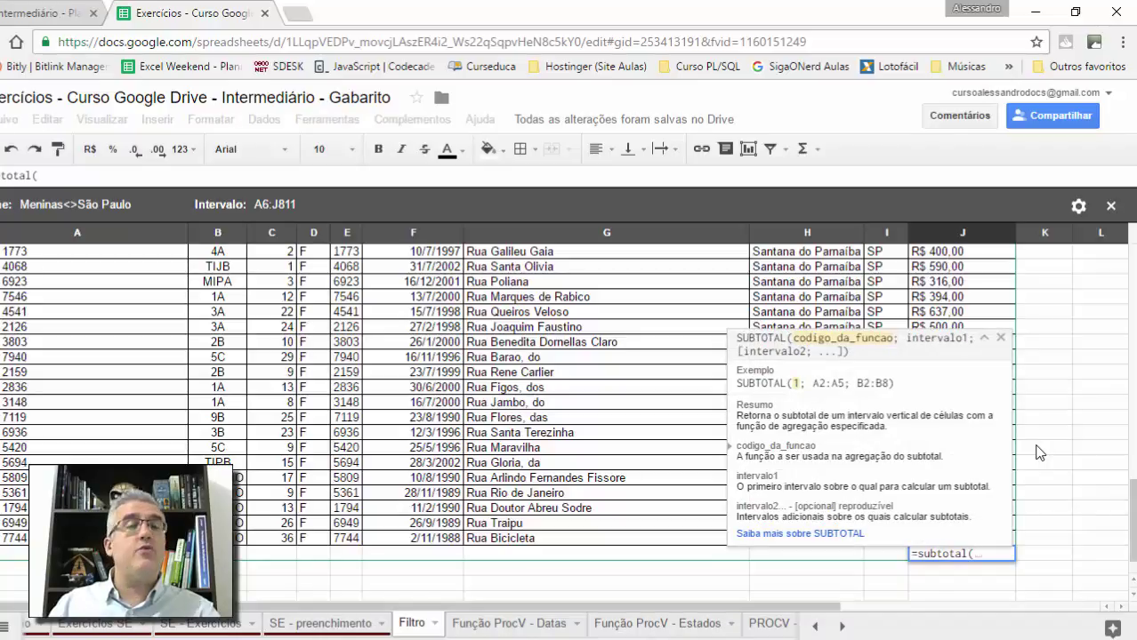
pyautogui.click(985, 339)
pyautogui.click(988, 556)
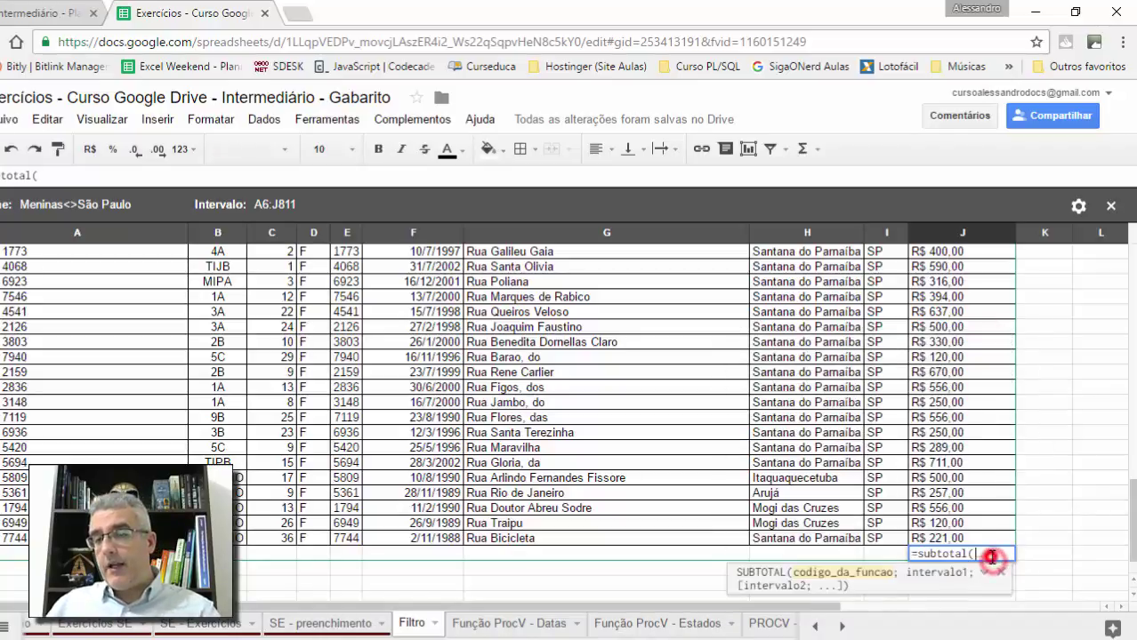
pyautogui.click(844, 583)
pyautogui.click(983, 574)
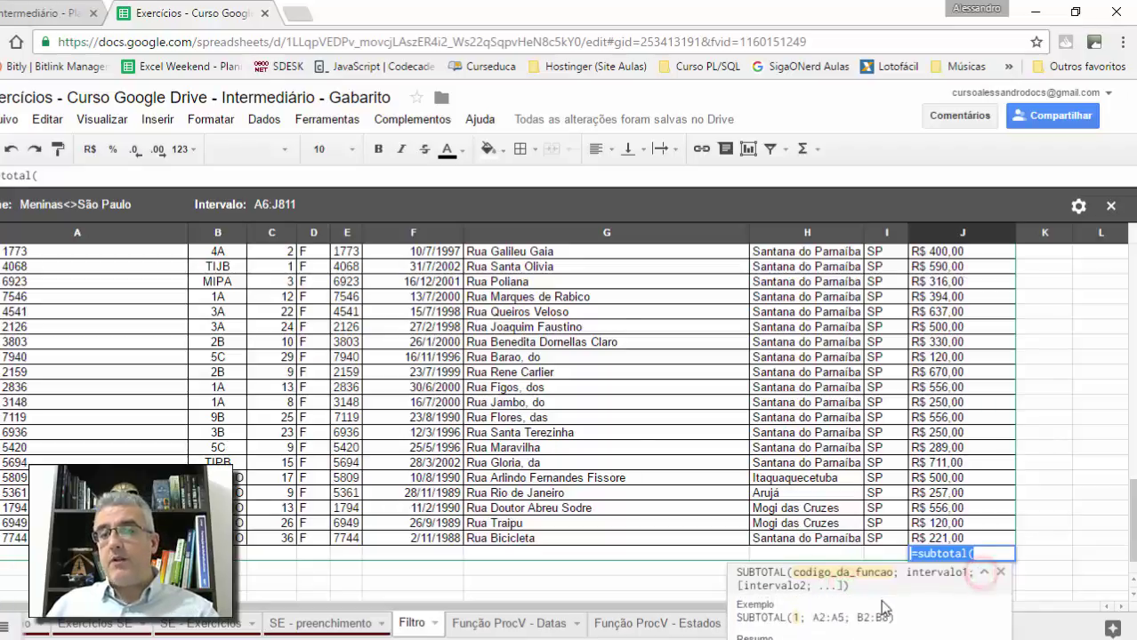
pyautogui.scroll(-1, 884, 604)
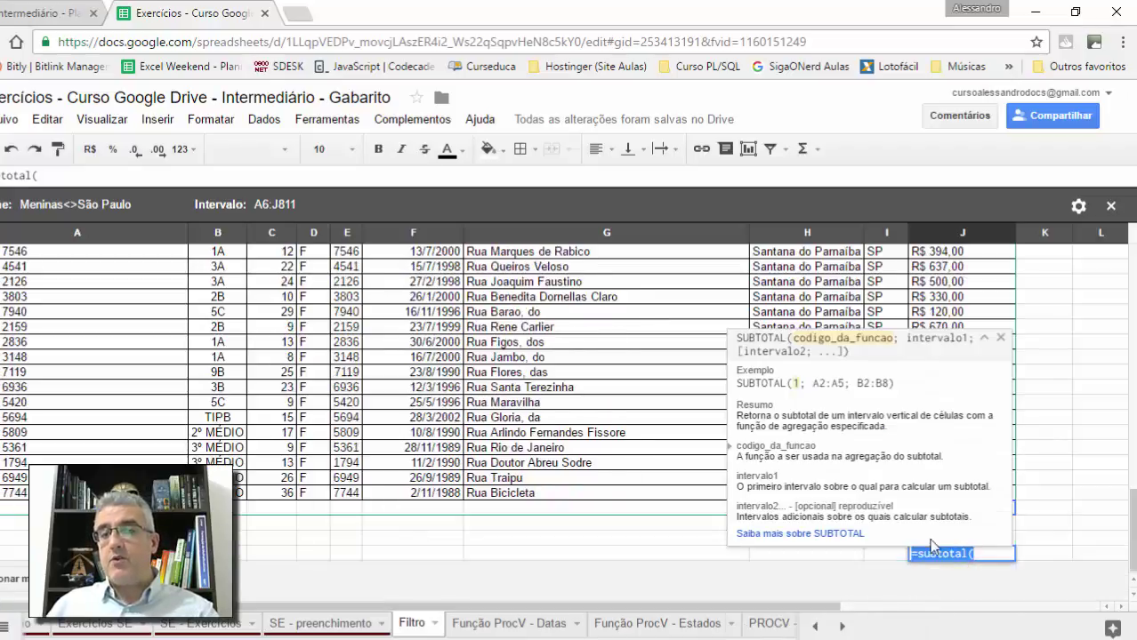
pyautogui.click(791, 383)
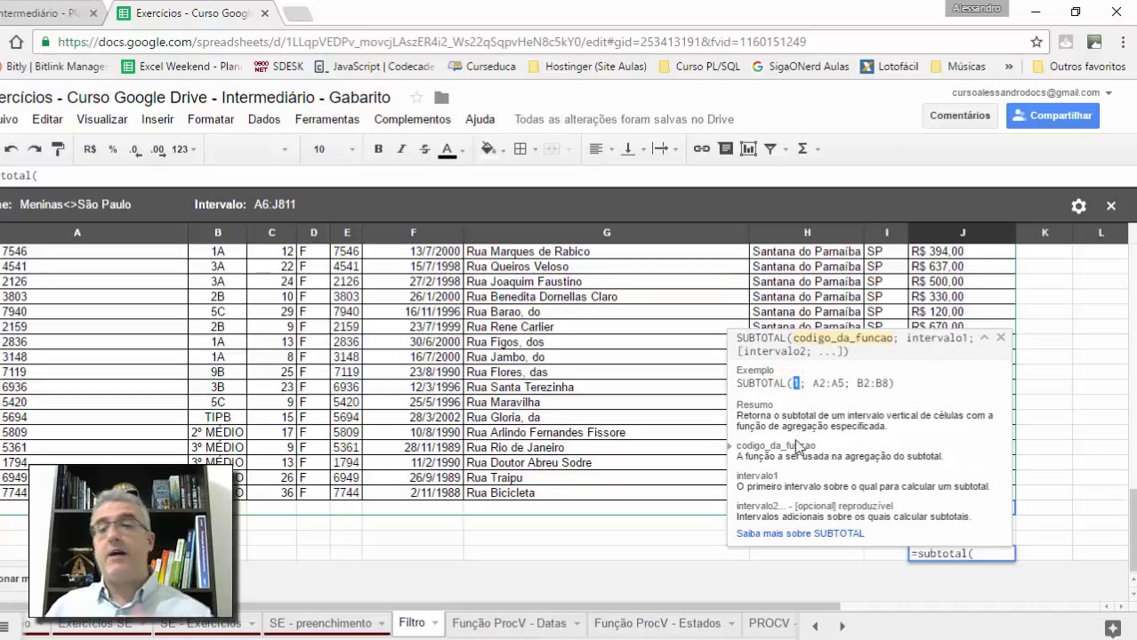
pyautogui.click(770, 484)
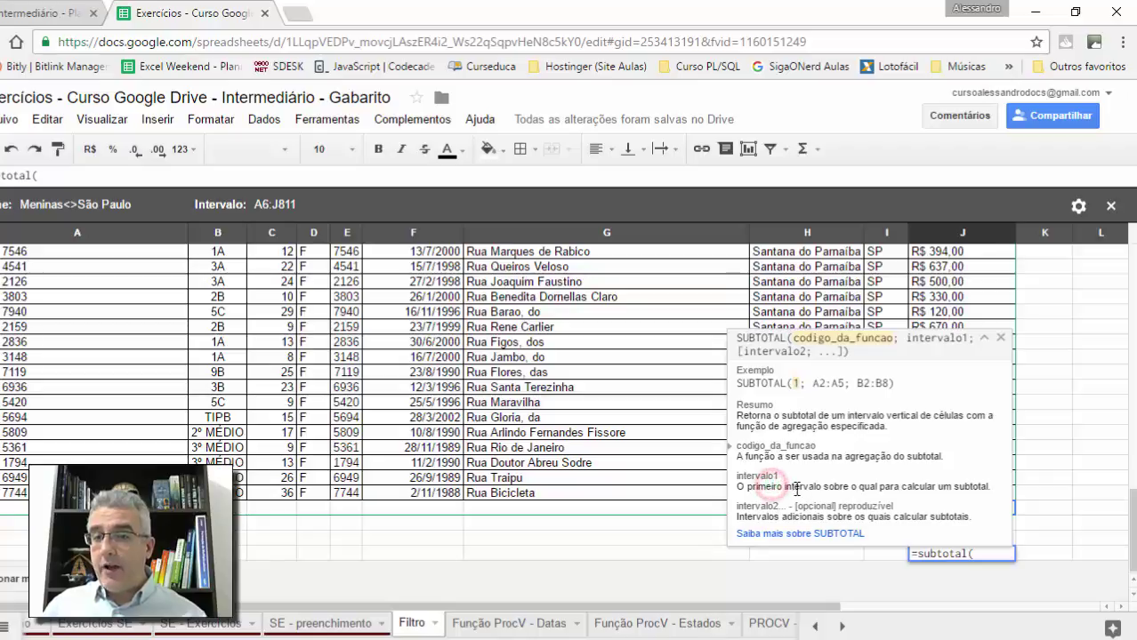
# Open the full SUBTOTAL help article and examine its list of codigo_da_funcao values, including the codes for MÉDIA, CONT.VALORES and SOMA
pyautogui.click(801, 534)
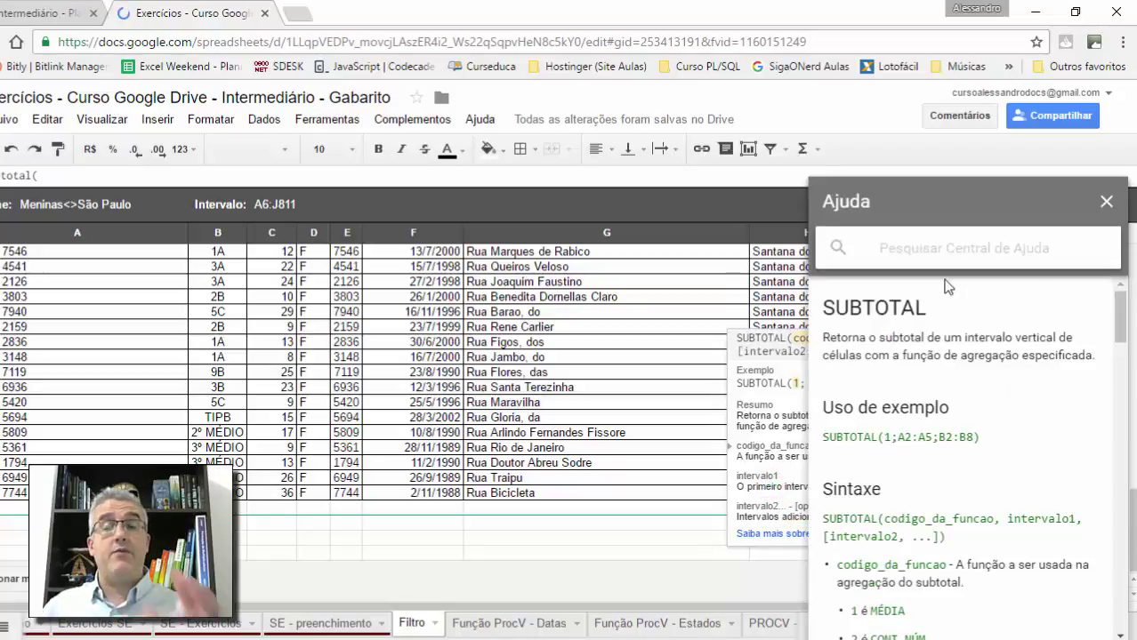
pyautogui.moveTo(944, 211); pyautogui.dragTo(166, 91)
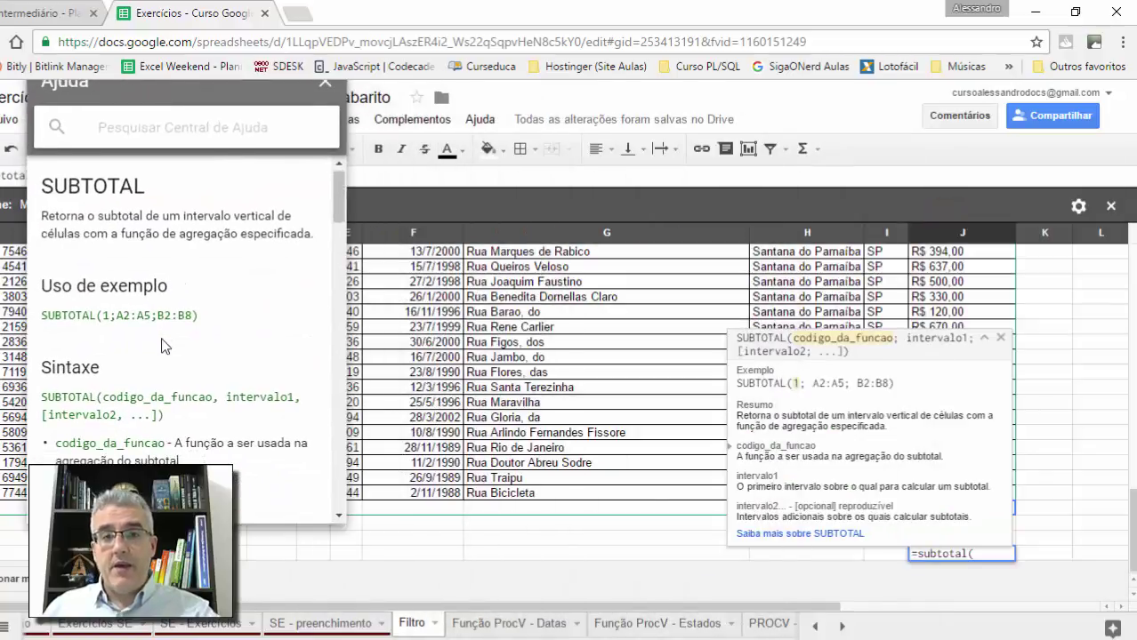
pyautogui.scroll(-2, 162, 346)
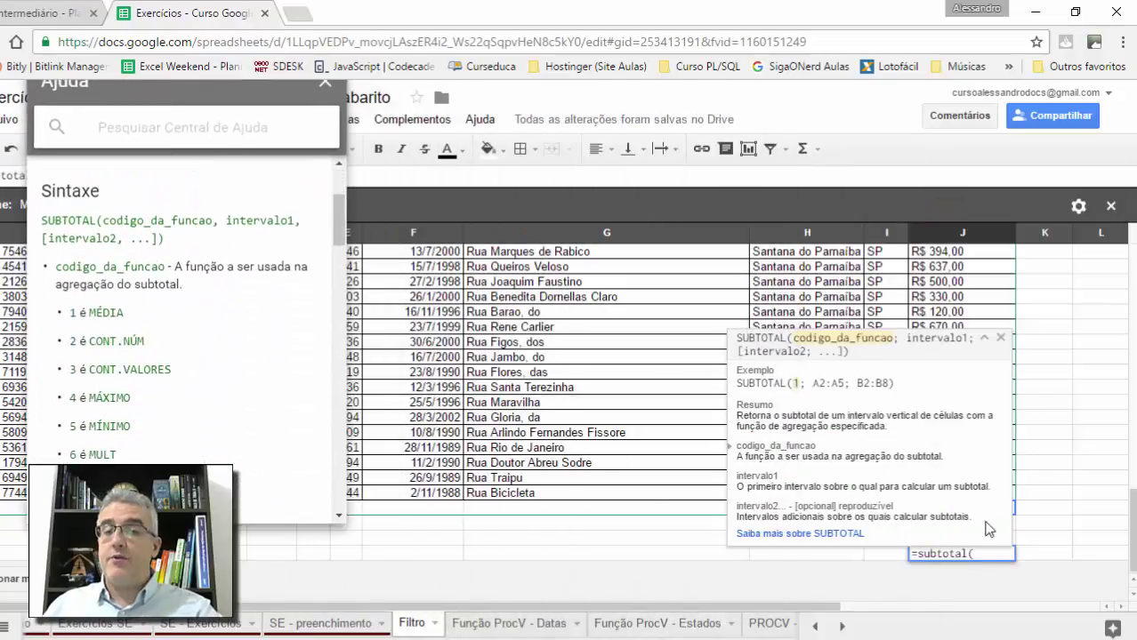
pyautogui.moveTo(64, 312); pyautogui.dragTo(127, 312)
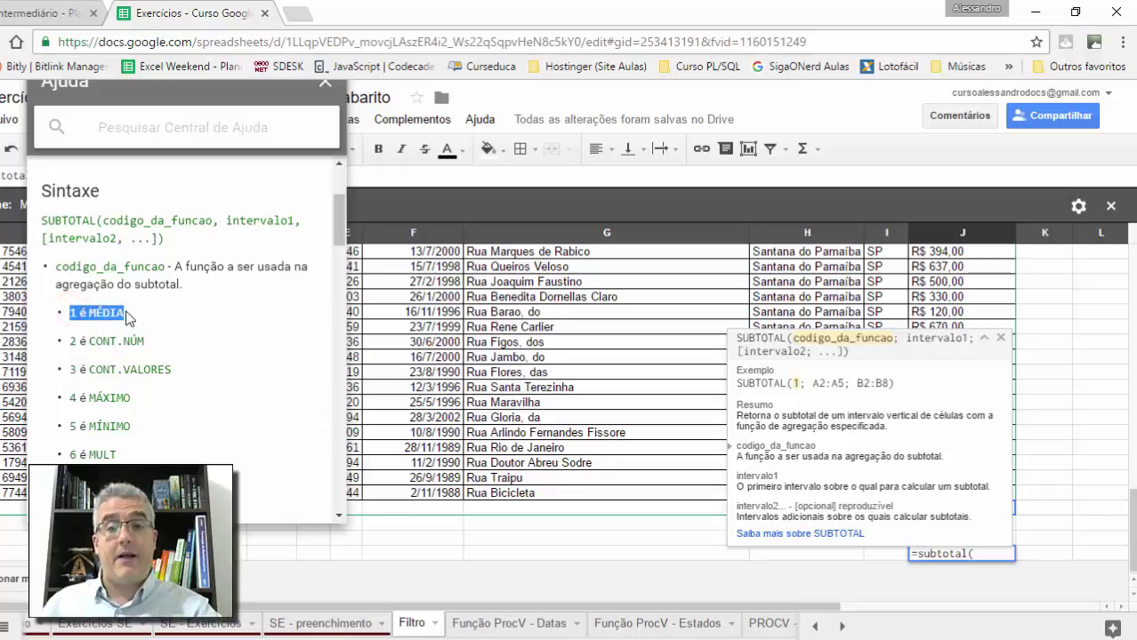
pyautogui.click(70, 316)
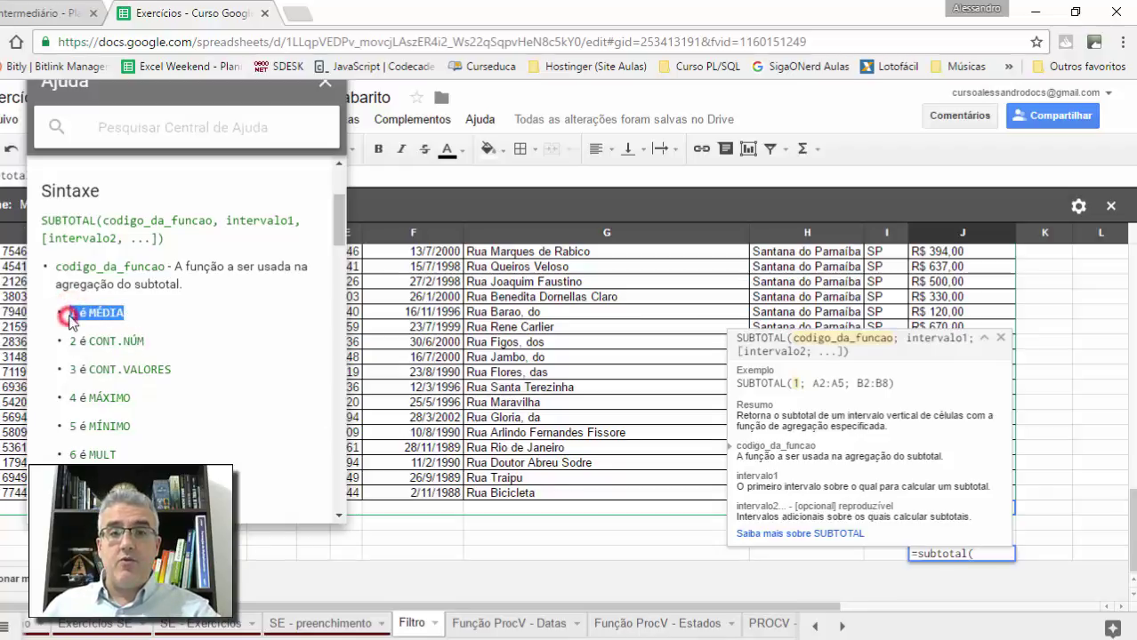
pyautogui.click(74, 315)
pyautogui.doubleClick(104, 313)
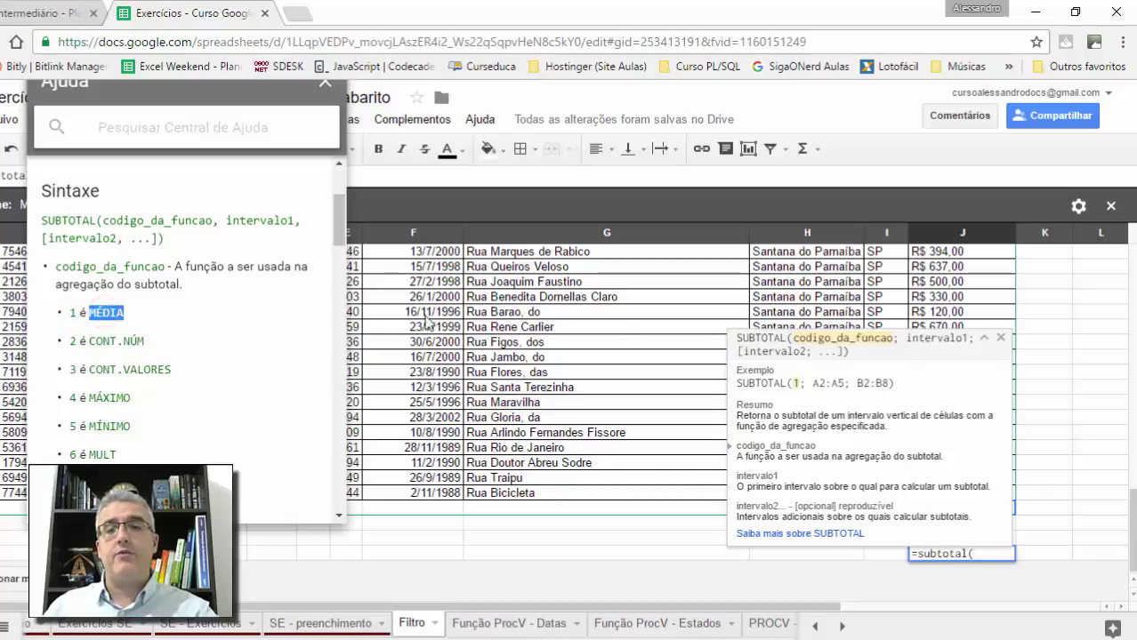
pyautogui.click(79, 343)
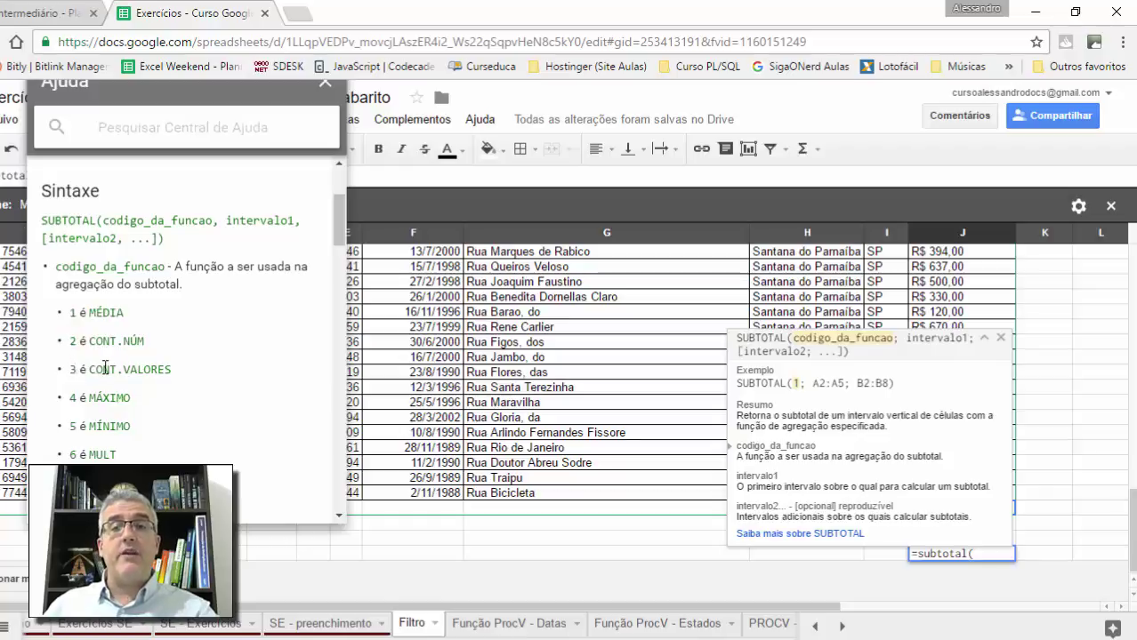
pyautogui.moveTo(96, 369); pyautogui.dragTo(165, 369)
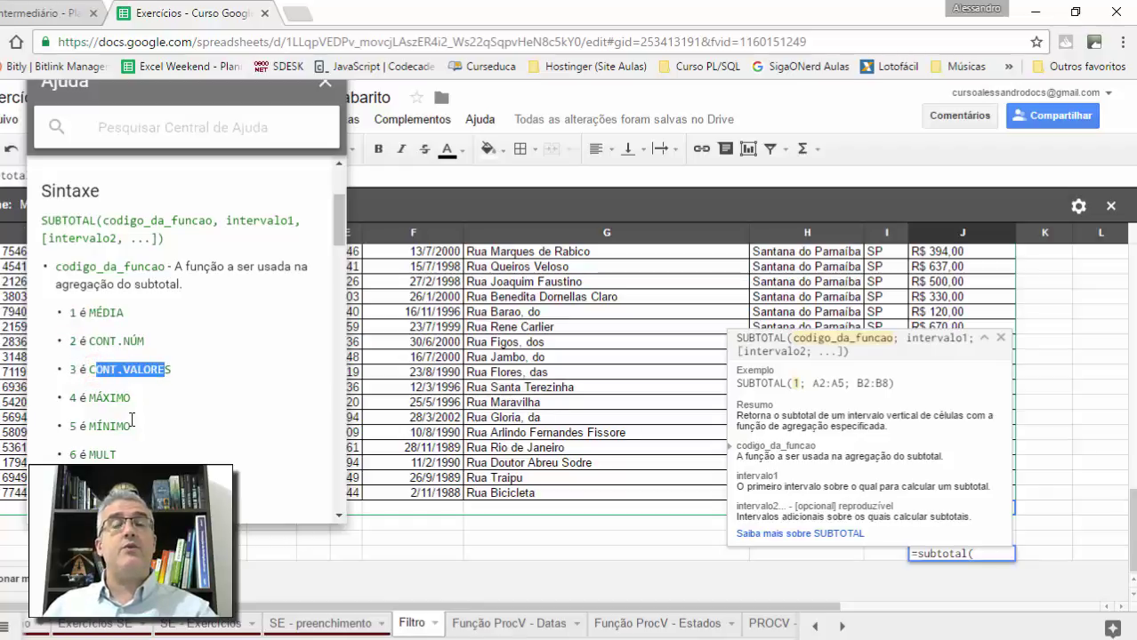
pyautogui.scroll(-2, 136, 428)
pyautogui.click(104, 451)
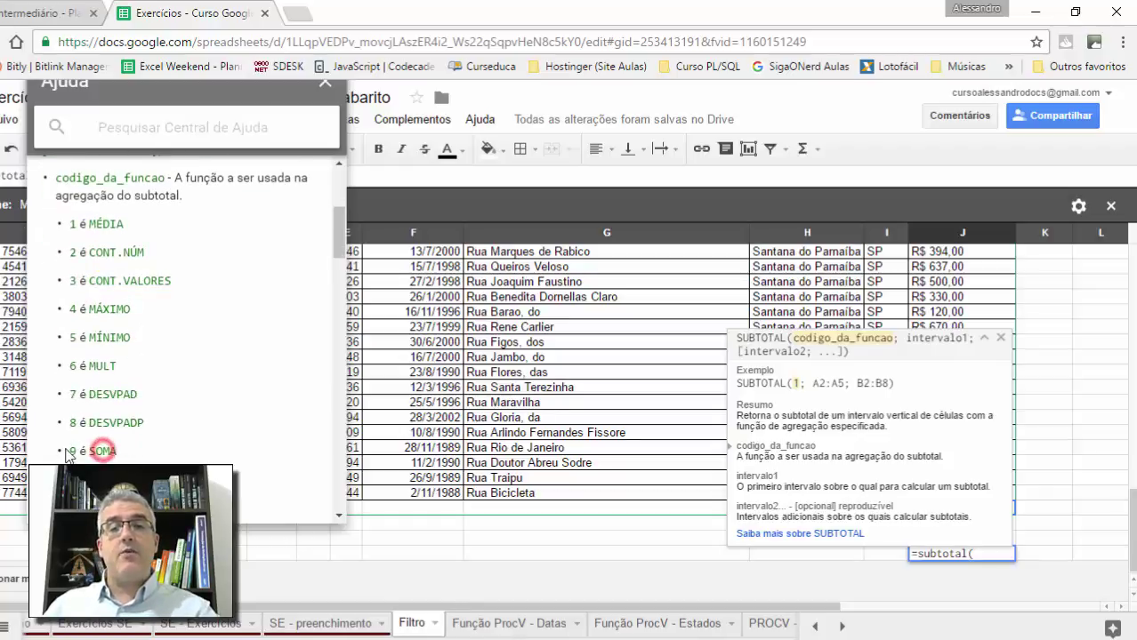
pyautogui.doubleClick(73, 451)
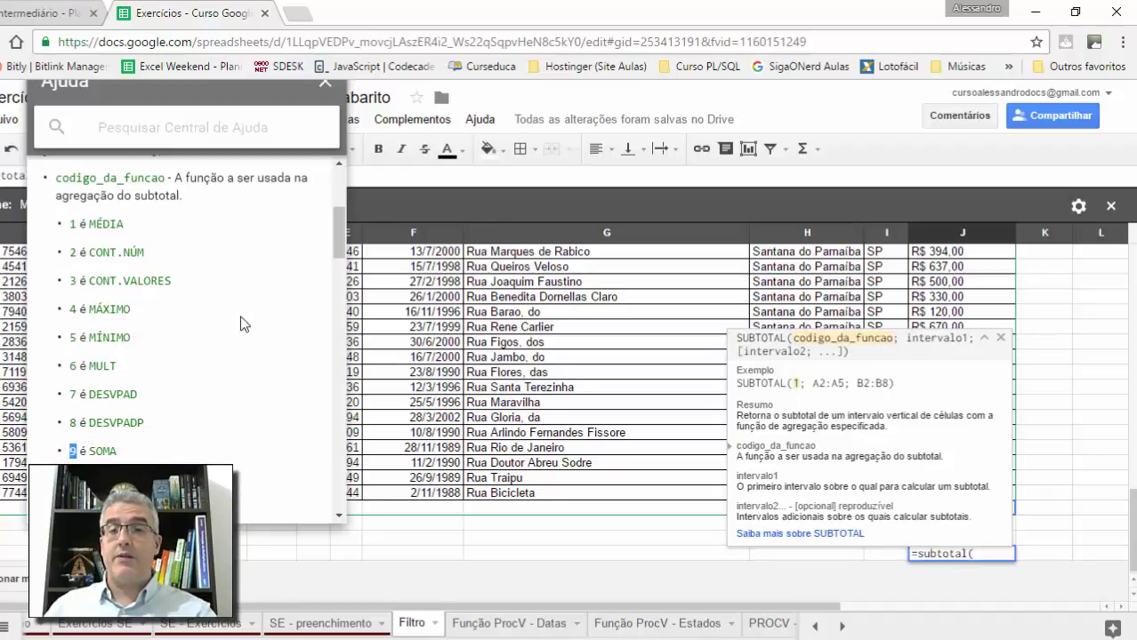
pyautogui.scroll(3, 249, 333)
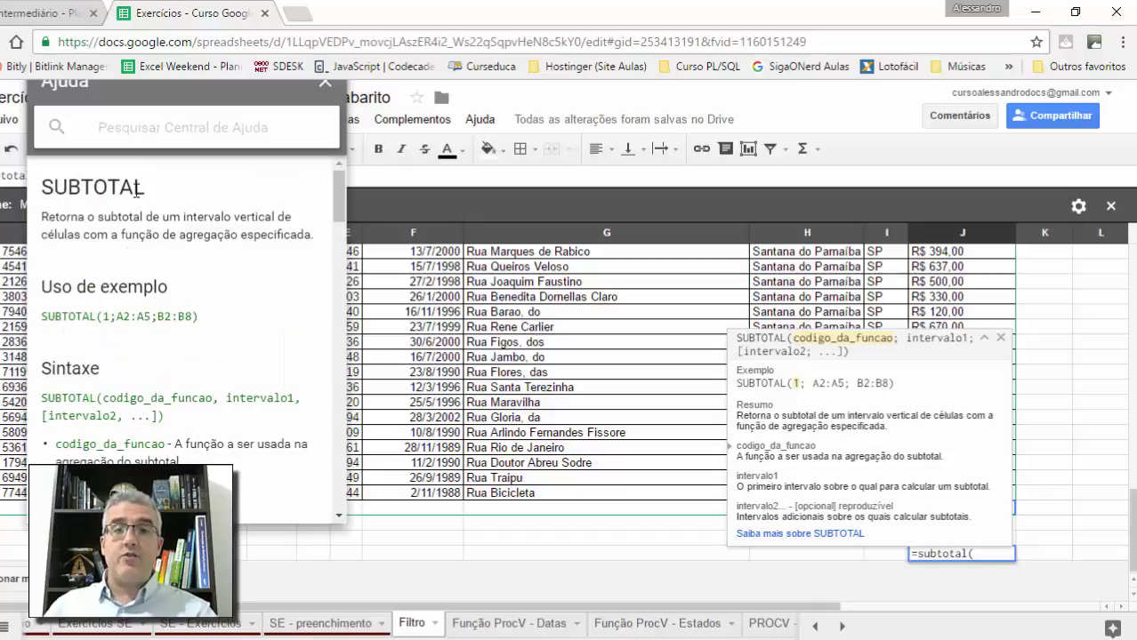
pyautogui.click(326, 92)
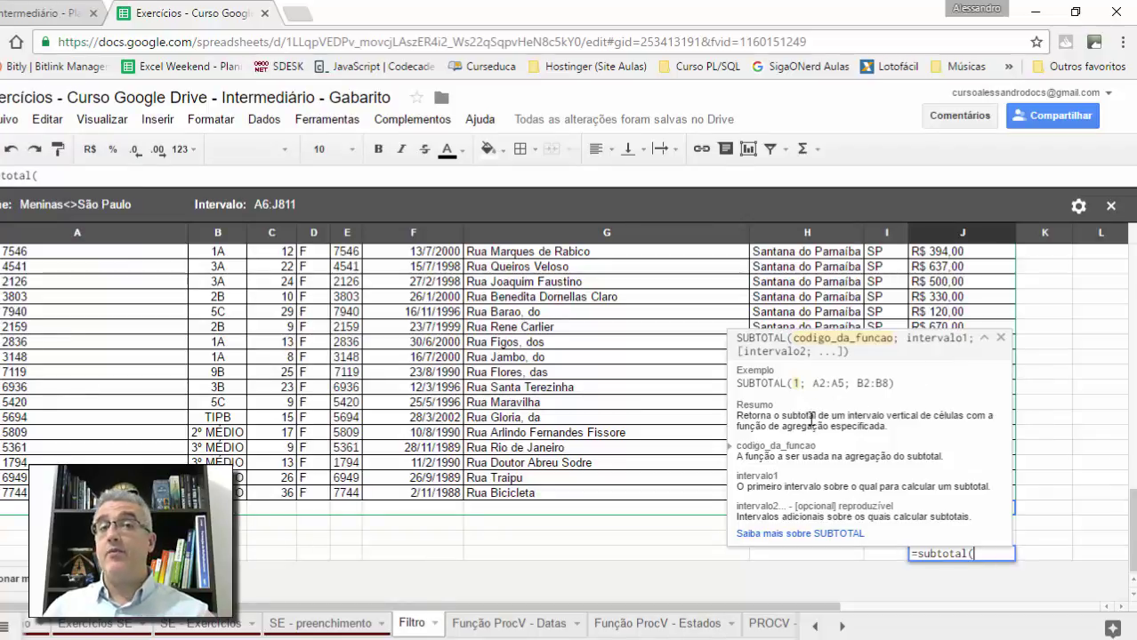
# Enter 9 as the function code in the SUBTOTAL formula, add the argument separator, and collapse the function hint
pyautogui.click(995, 553)
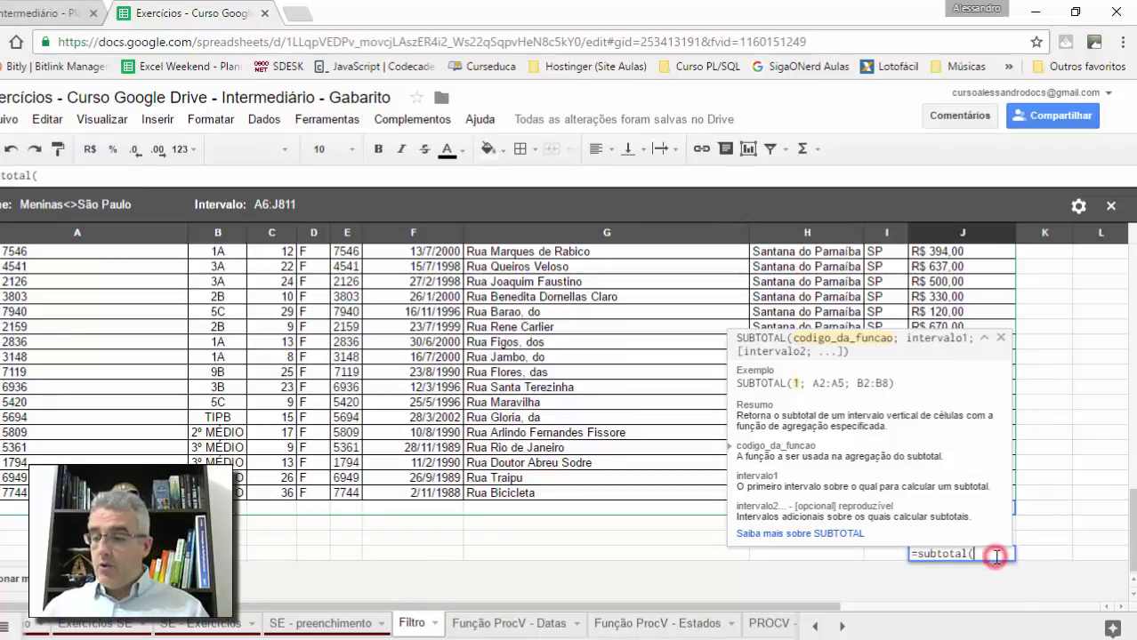
pyautogui.write('9;')
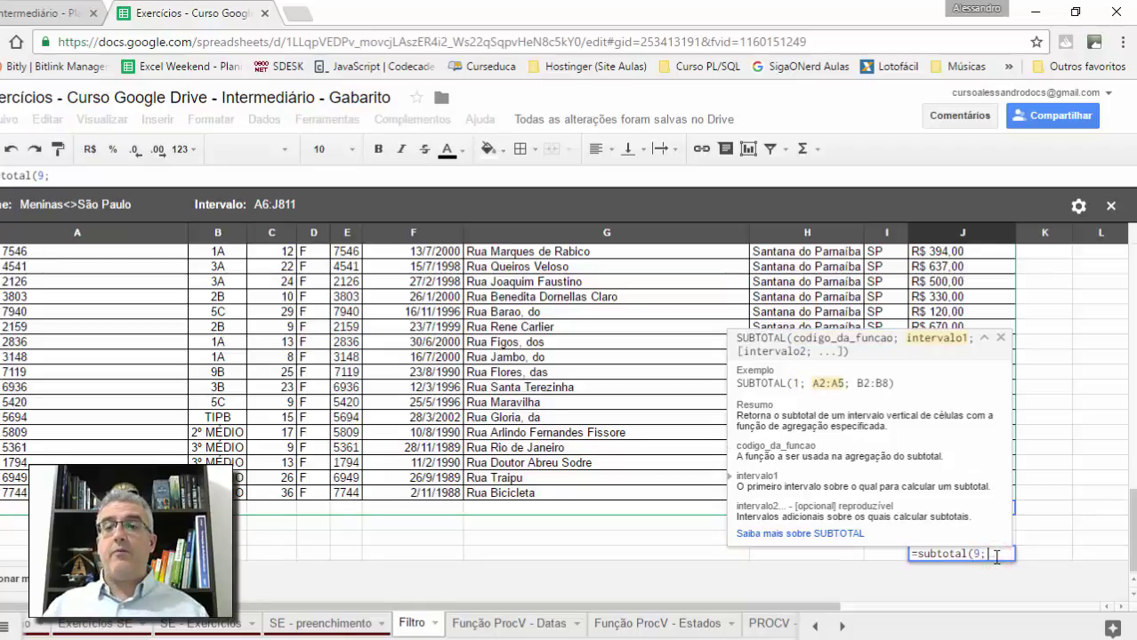
pyautogui.click(984, 338)
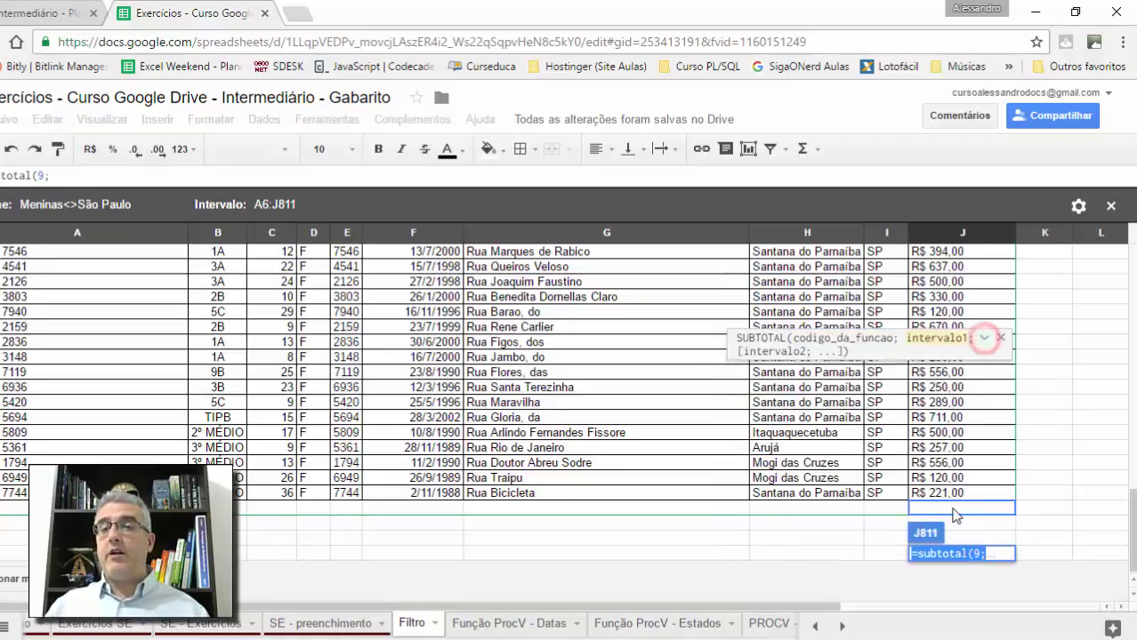
pyautogui.click(952, 497)
pyautogui.hotkey('ctrl', 'shift', 'Up')
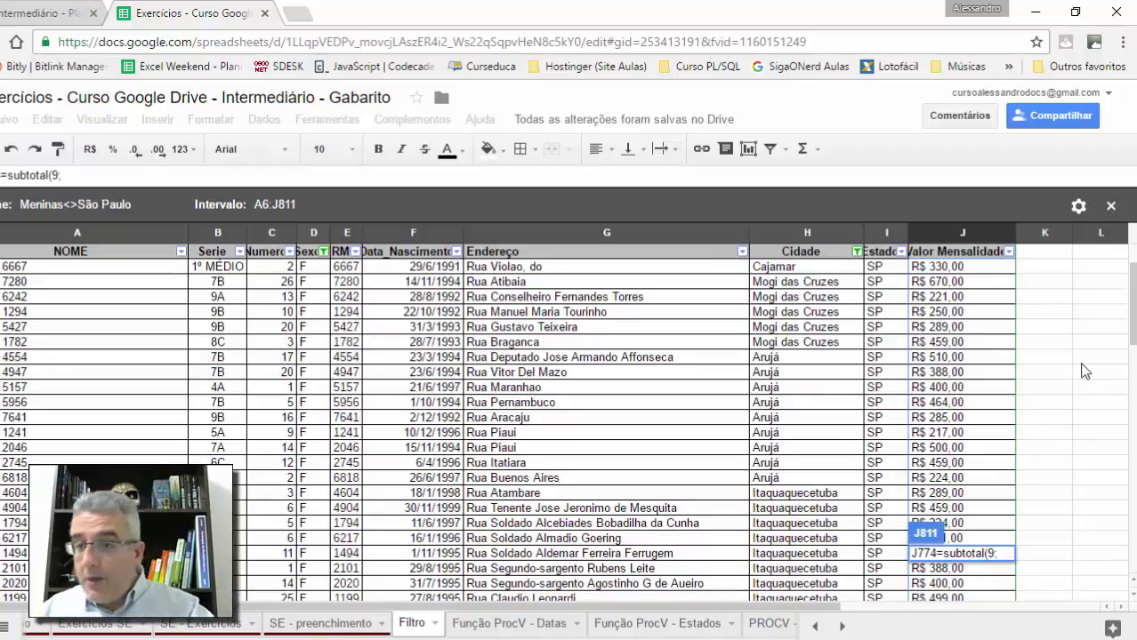
pyautogui.press('Delete')
pyautogui.press('Delete')
pyautogui.press('Delete')
pyautogui.press('Delete')
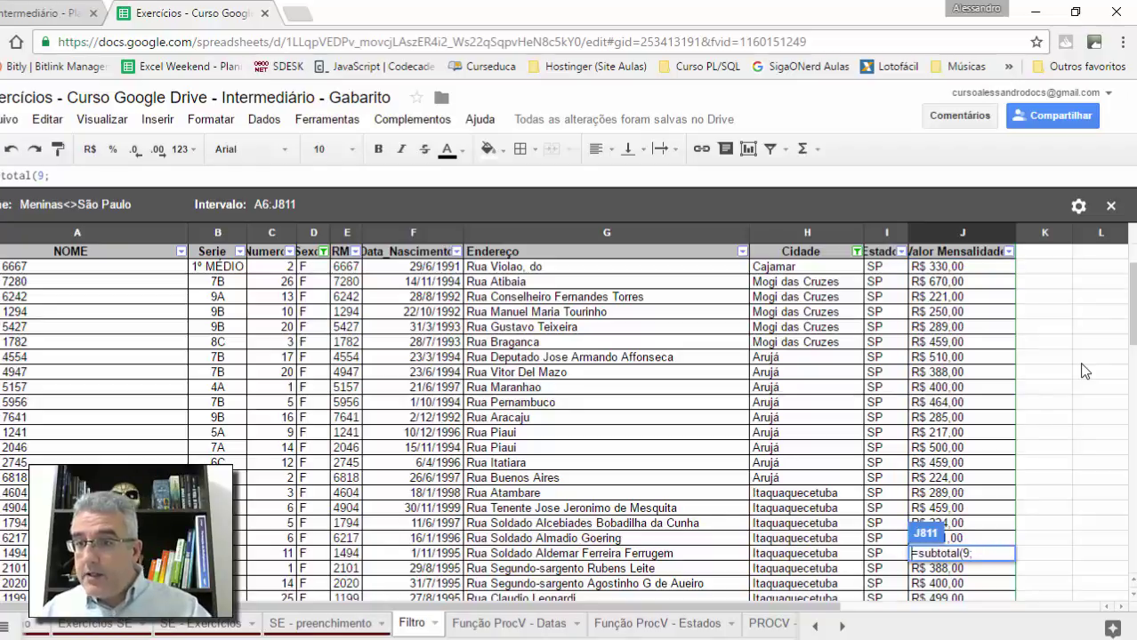
pyautogui.press('End')
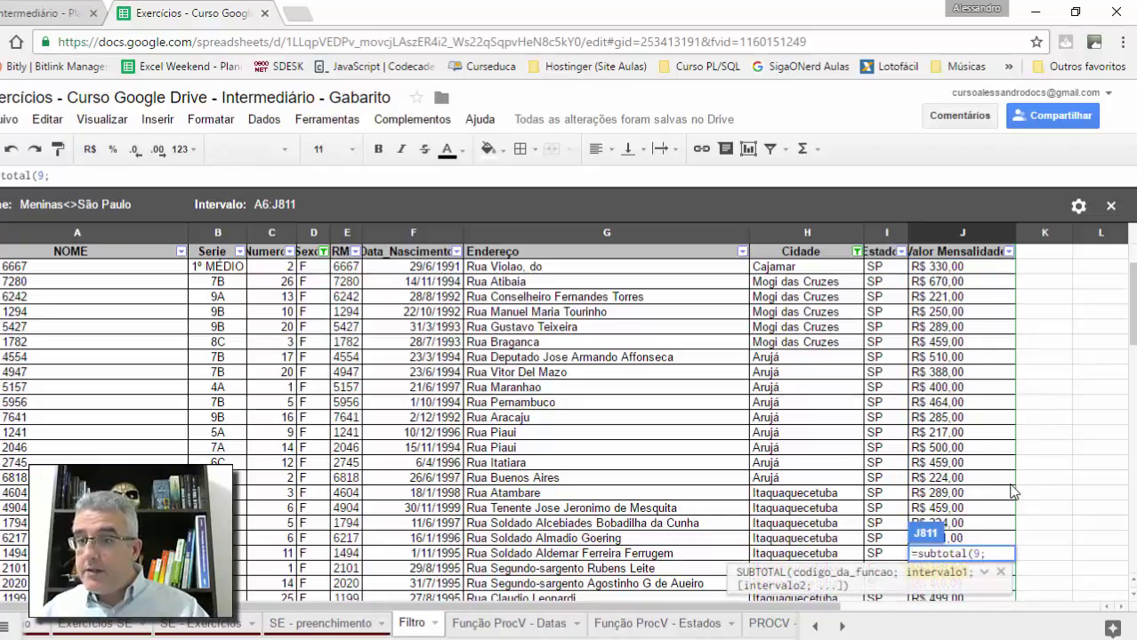
# Complete the SUBTOTAL formula with the Valor Mensalidade range J10:J774, starting from the first filtered student row
pyautogui.click(977, 266)
pyautogui.hotkey('ctrl', 'shift', 'Down')
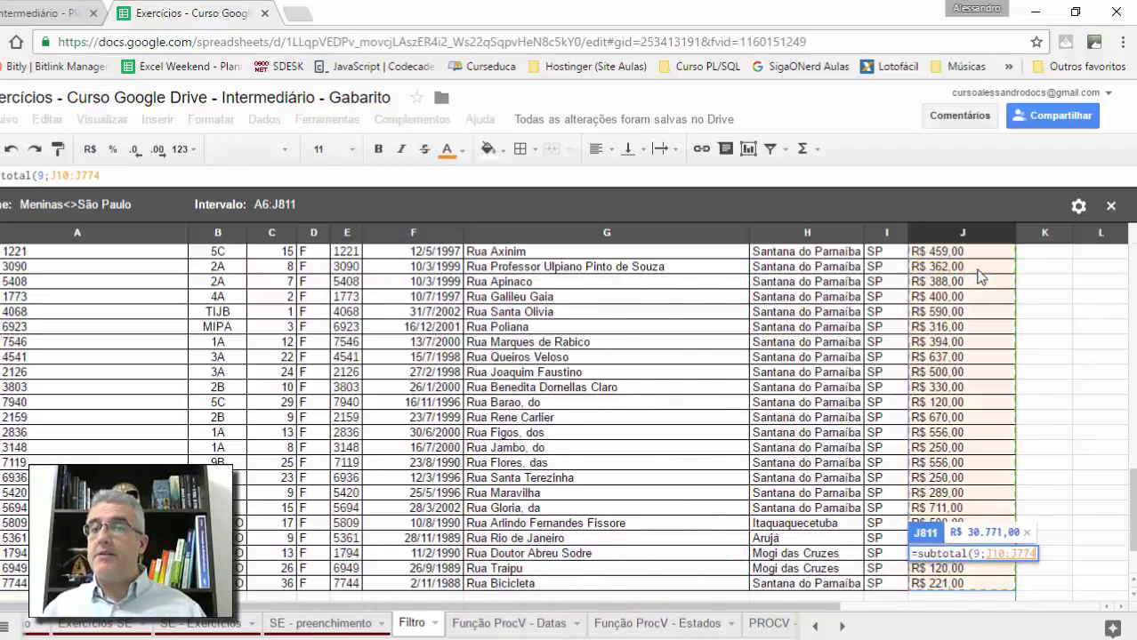
pyautogui.press('Return')
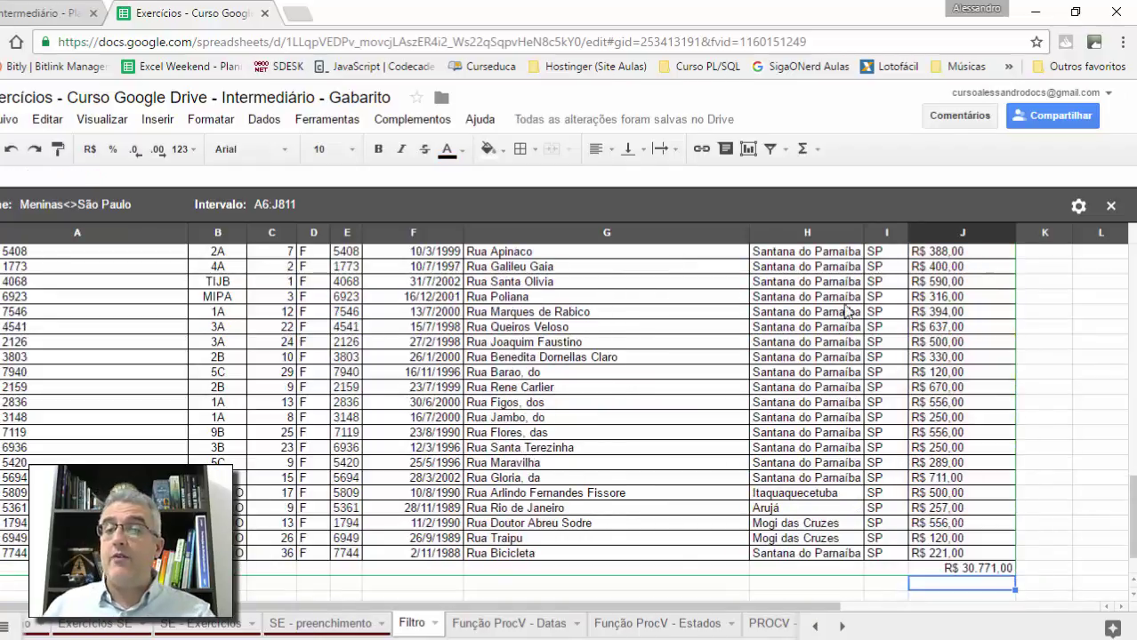
# Center the SUBTOTAL result horizontally in its cell below the Valor Mensalidade column
pyautogui.click(991, 570)
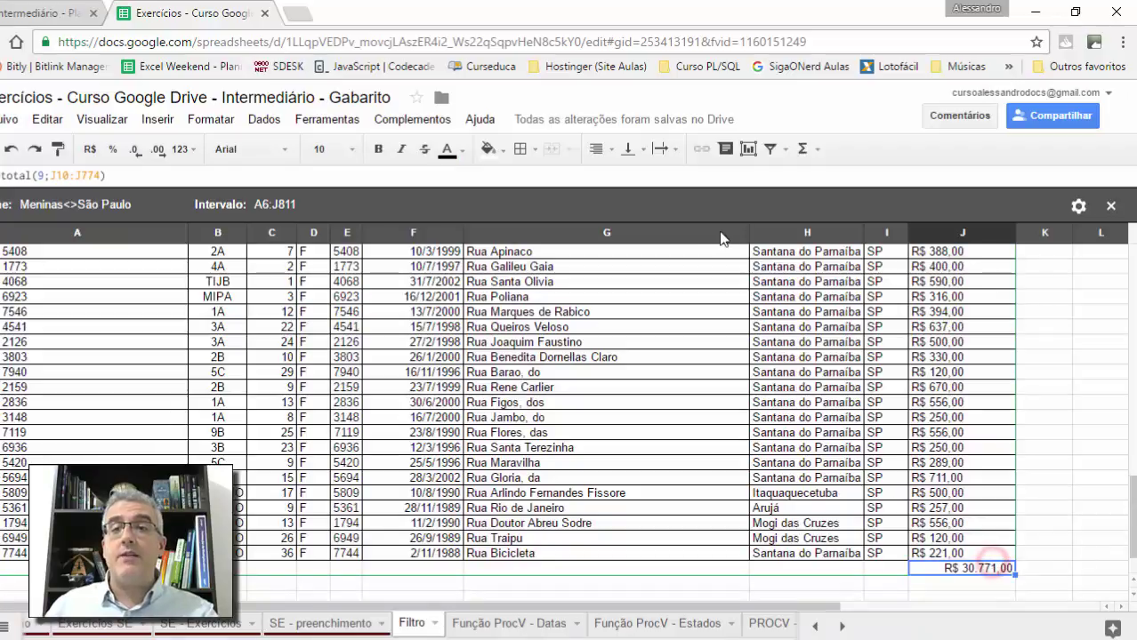
pyautogui.click(601, 150)
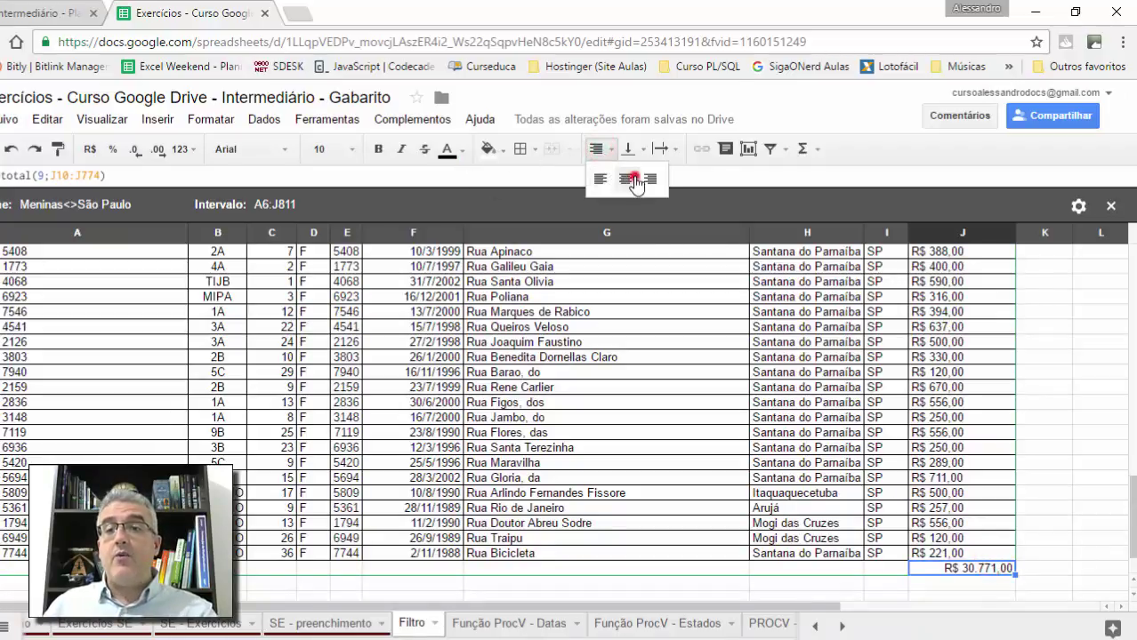
pyautogui.click(628, 178)
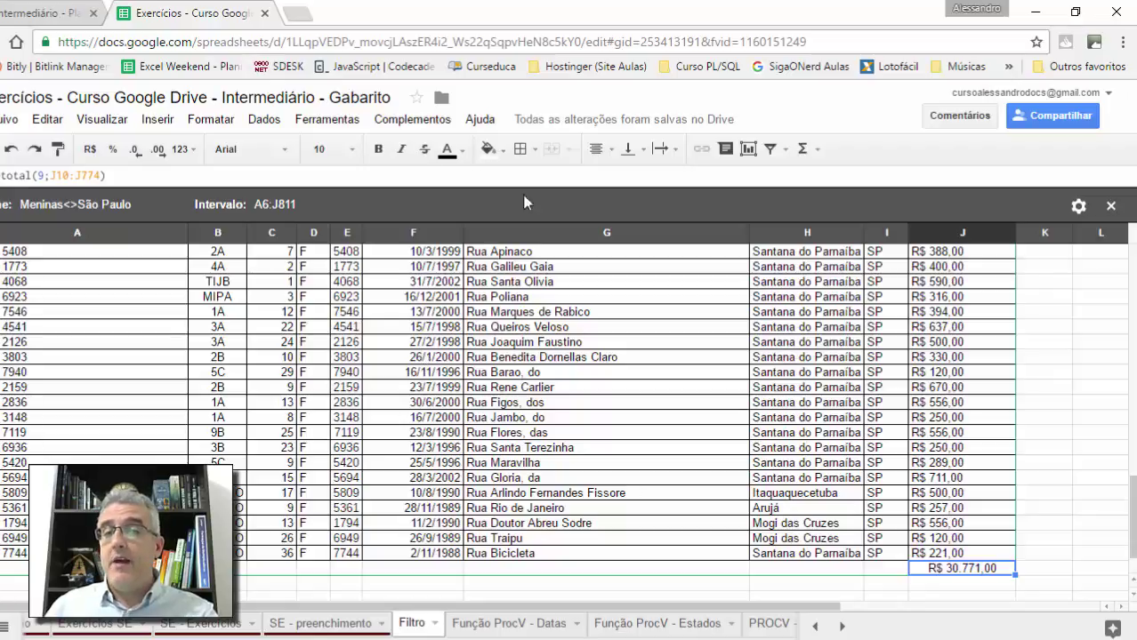
# Change the Cidade filter condition to "O texto não contém" with the value cajamar and apply it
pyautogui.click(351, 327)
pyautogui.hotkey('ctrl', 'Up')
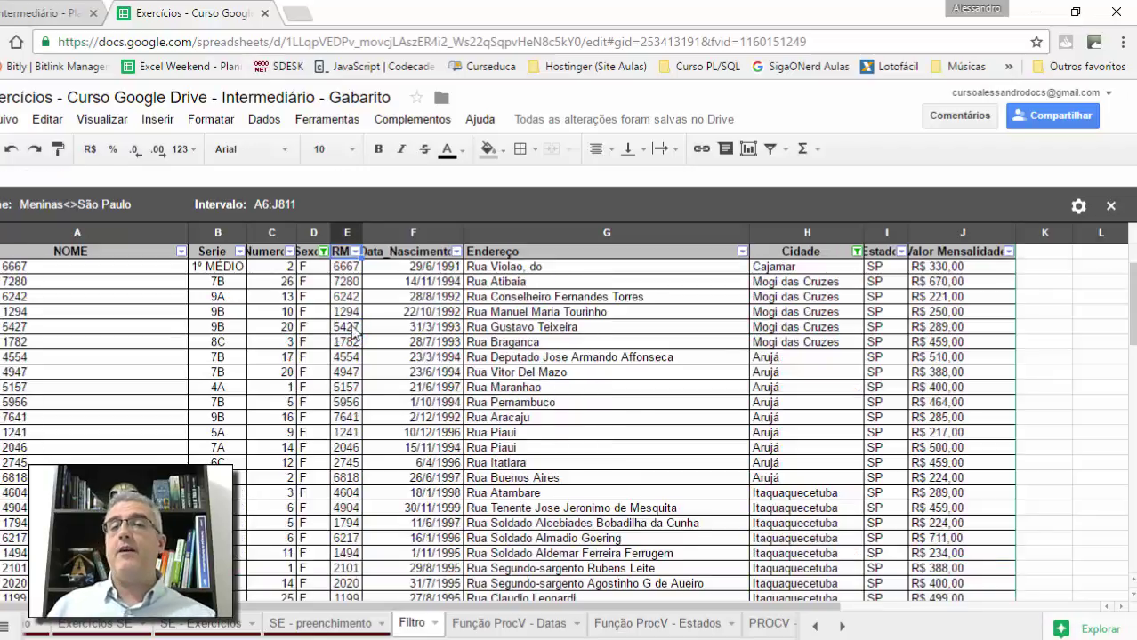
pyautogui.click(856, 252)
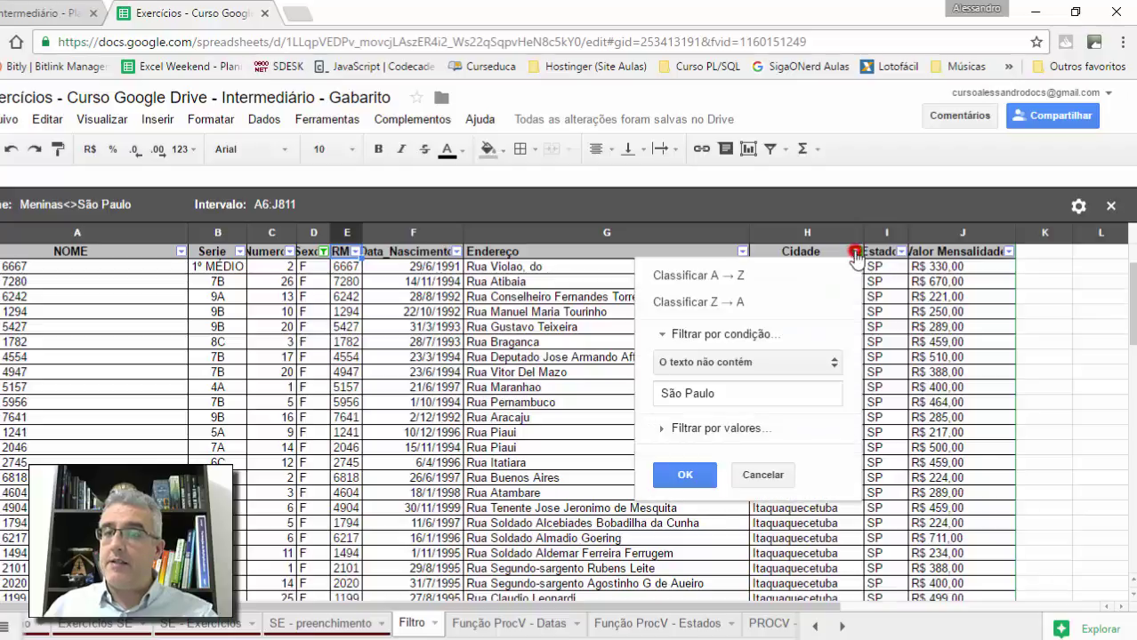
pyautogui.click(747, 362)
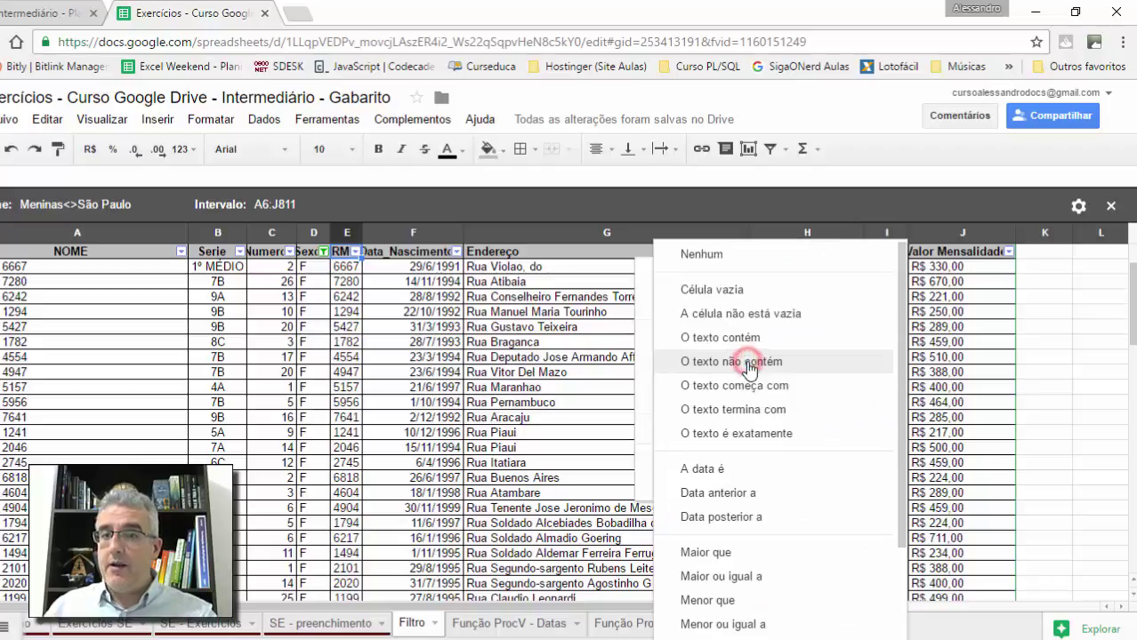
pyautogui.click(726, 372)
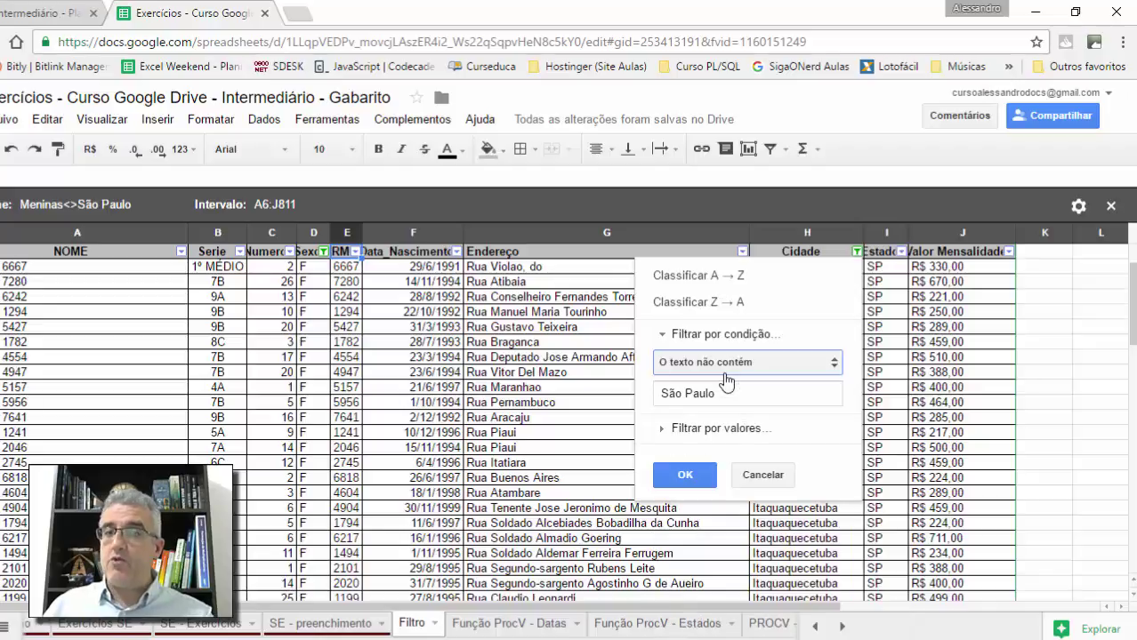
pyautogui.tripleClick(723, 394)
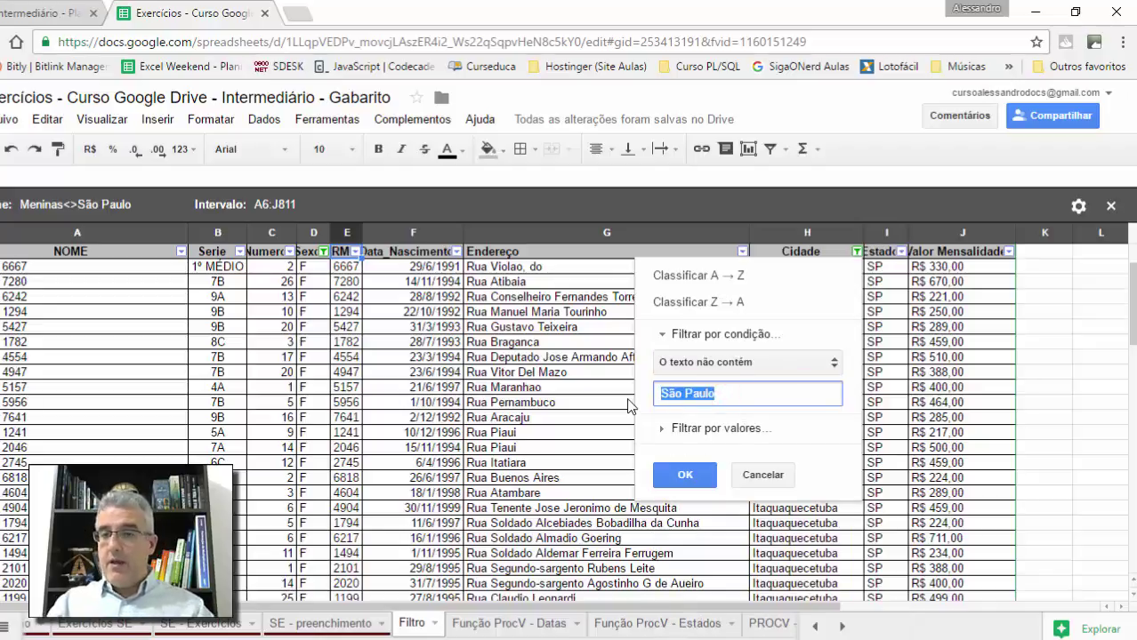
pyautogui.write('cam')
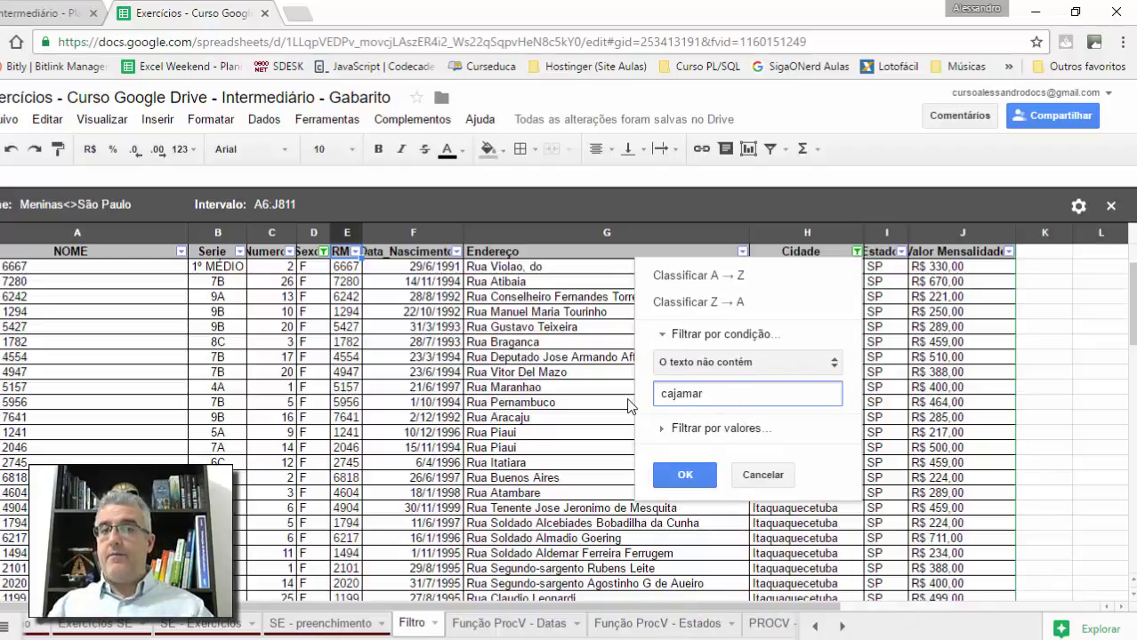
pyautogui.click(690, 479)
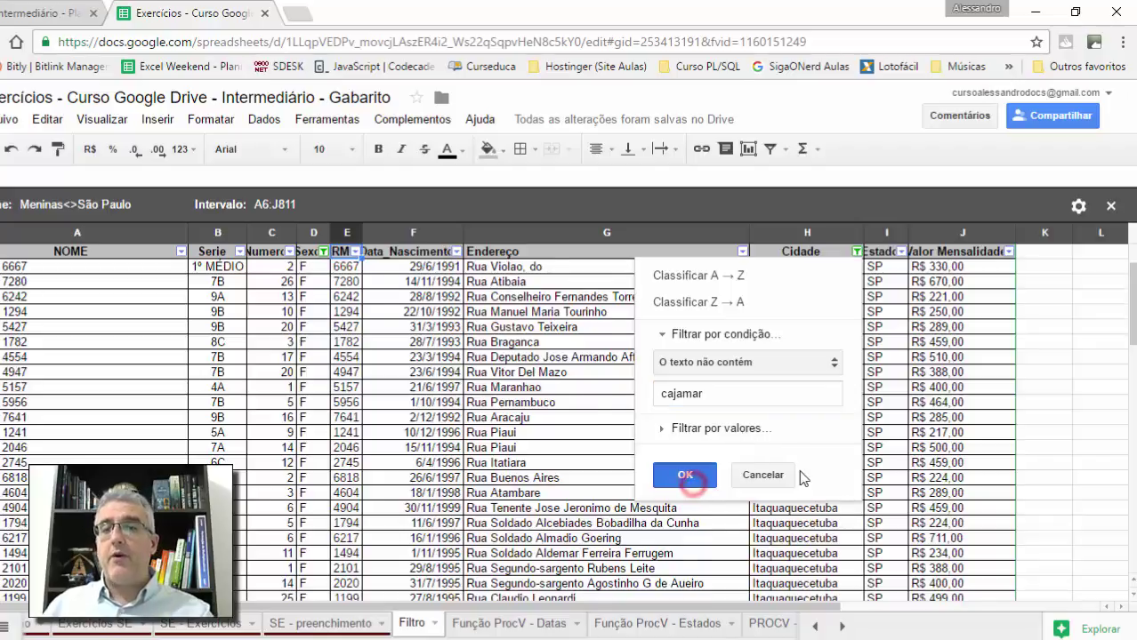
# Inspect the range used by the SUBTOTAL total and compare it with the first and last filtered Valor Mensalidade rows
pyautogui.click(950, 324)
pyautogui.hotkey('ctrl', 'Down')
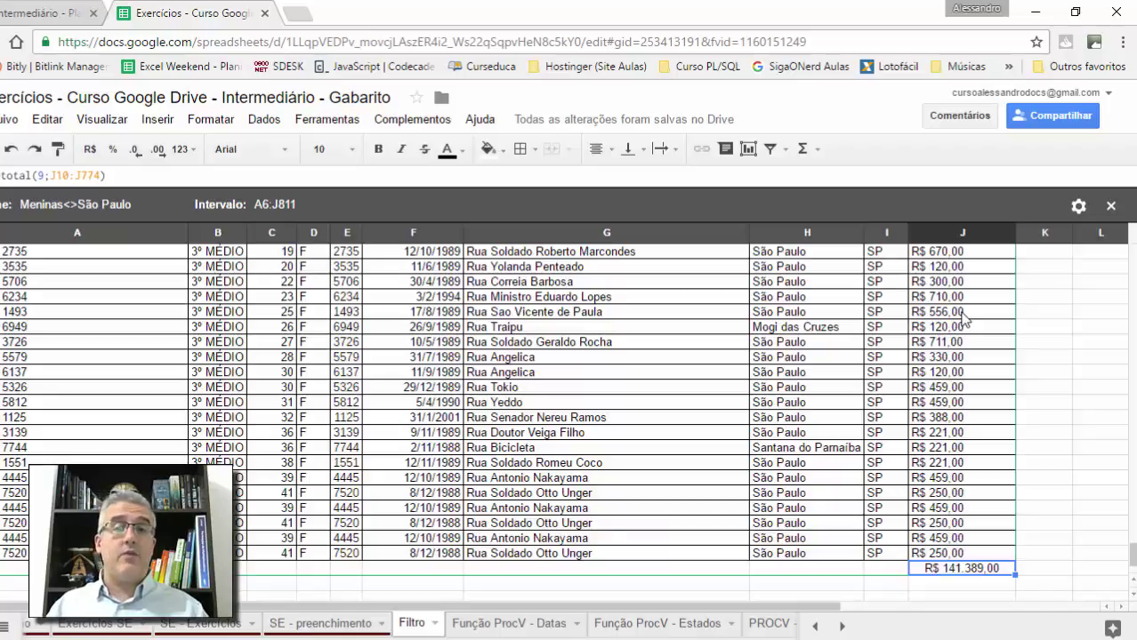
pyautogui.press('F2')
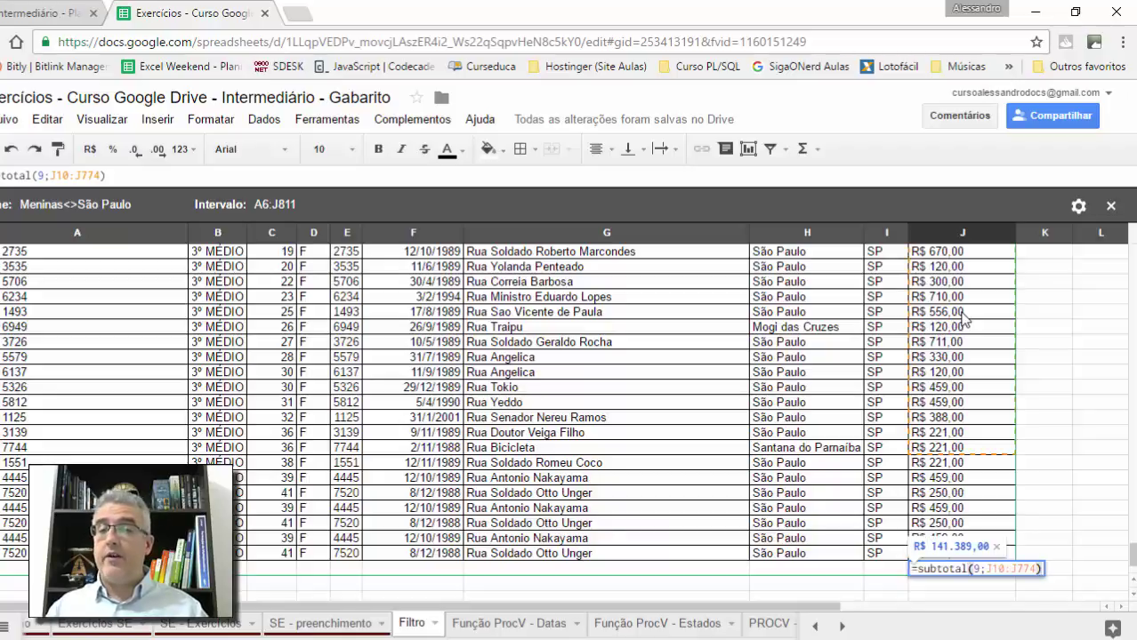
pyautogui.click(996, 568)
pyautogui.click(967, 434)
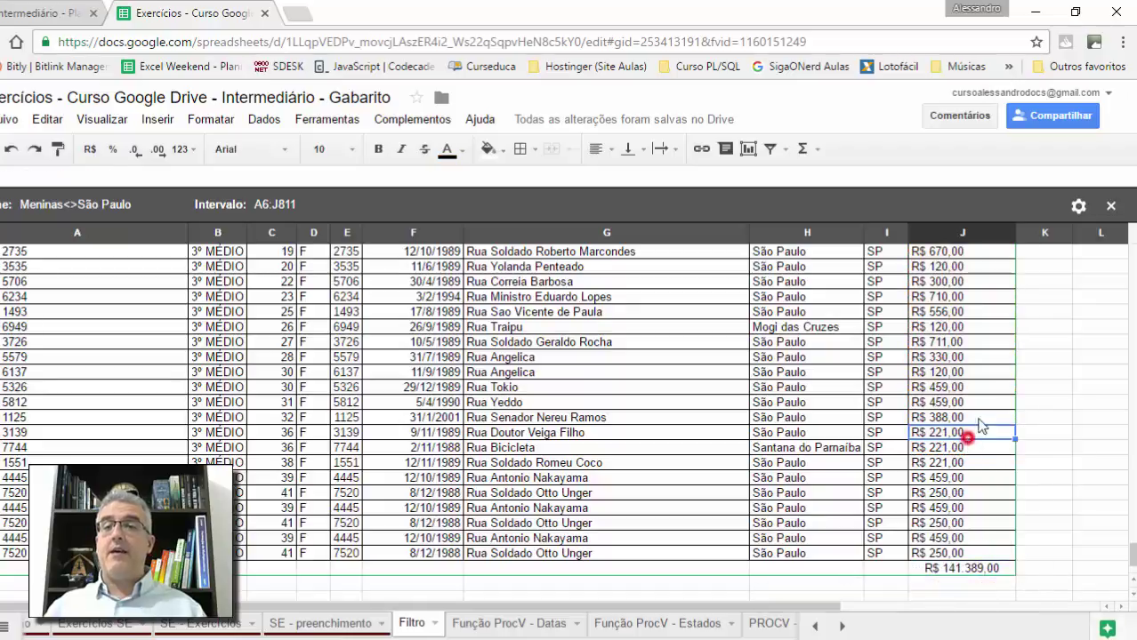
pyautogui.hotkey('ctrl', 'Up')
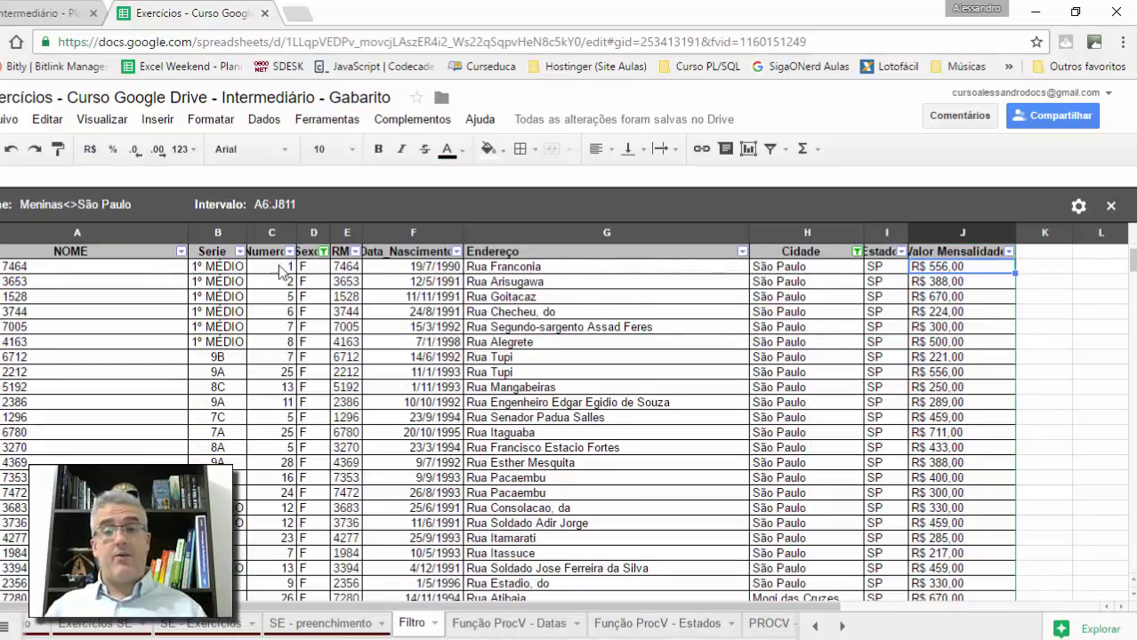
pyautogui.click(955, 266)
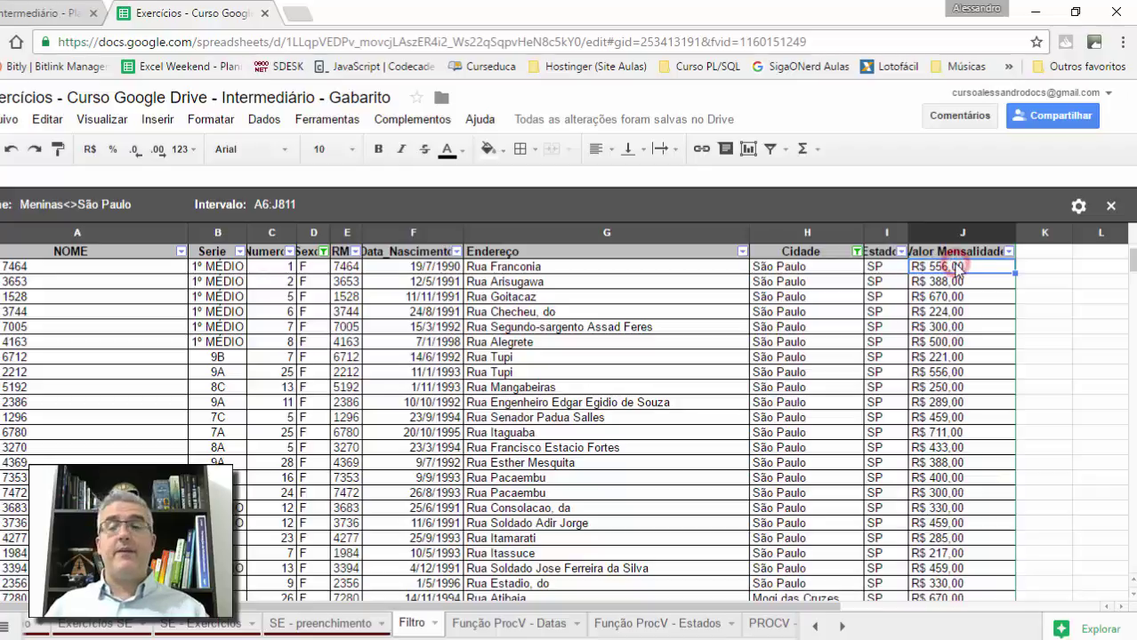
# Replace the range in the SUBTOTAL formula below the Valor Mensalidade column with J8:J810
pyautogui.hotkey('ctrl', 'Down')
pyautogui.press('F2')
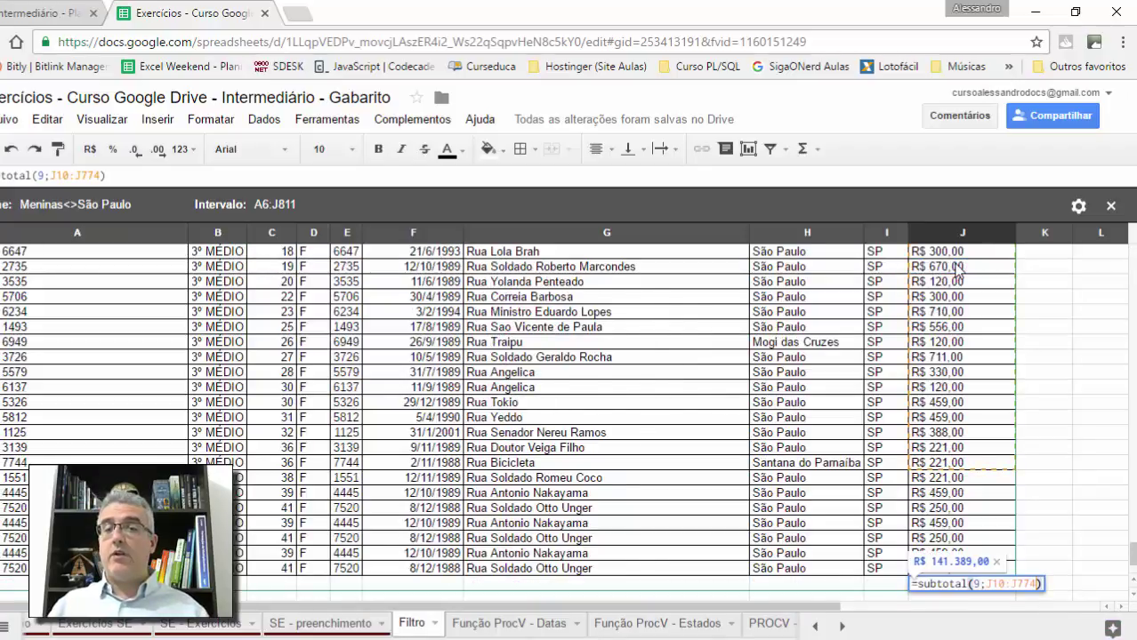
pyautogui.press('Left')
pyautogui.hotkey('shift', 'Left')
pyautogui.hotkey('shift', 'Left')
pyautogui.hotkey('shift', 'Left')
pyautogui.hotkey('shift', 'Left')
pyautogui.hotkey('shift', 'Left')
pyautogui.hotkey('shift', 'Left')
pyautogui.hotkey('shift', 'Left')
pyautogui.hotkey('shift', 'Left')
pyautogui.hotkey('shift', 'Left')
pyautogui.hotkey('shift', 'Left')
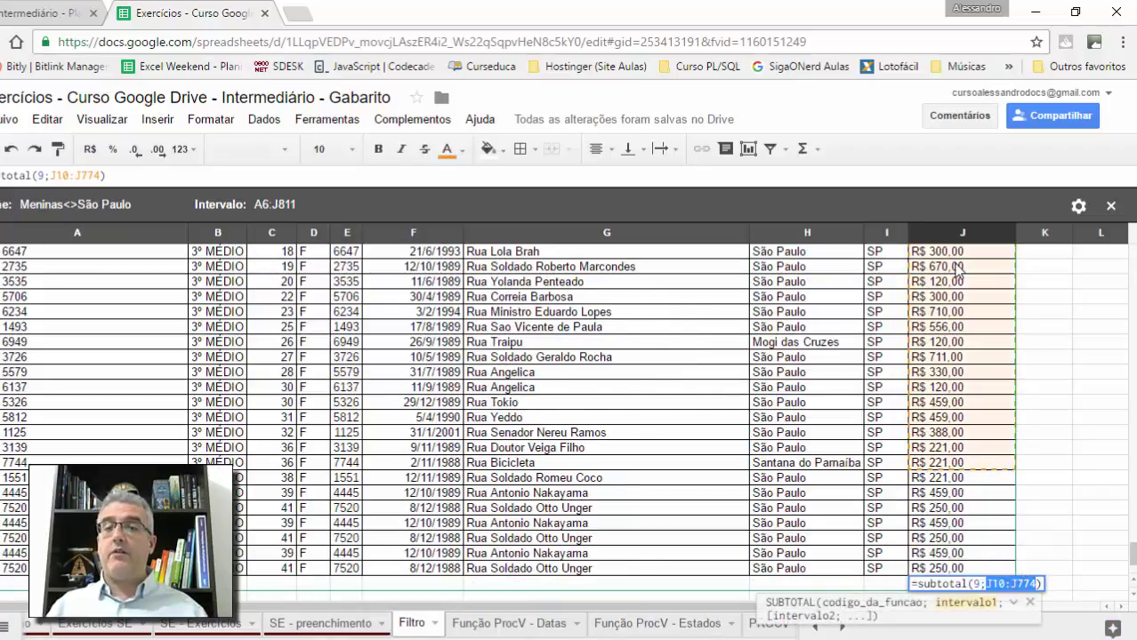
pyautogui.press('BackSpace')
pyautogui.press('Up')
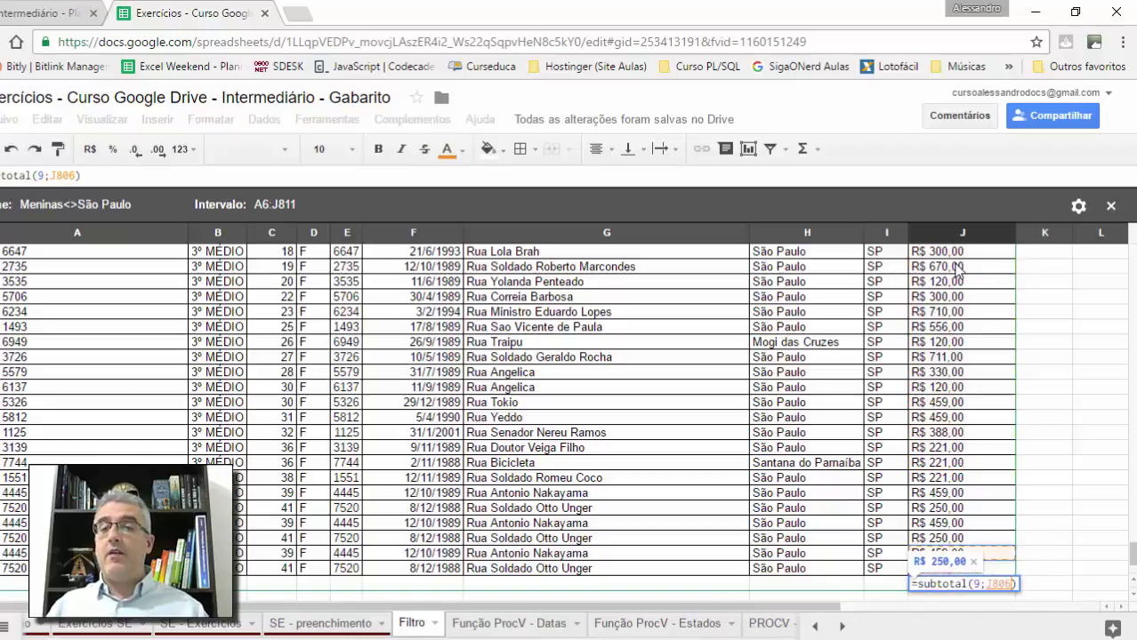
pyautogui.press('Down')
pyautogui.hotkey('ctrl', 'shift', 'Up')
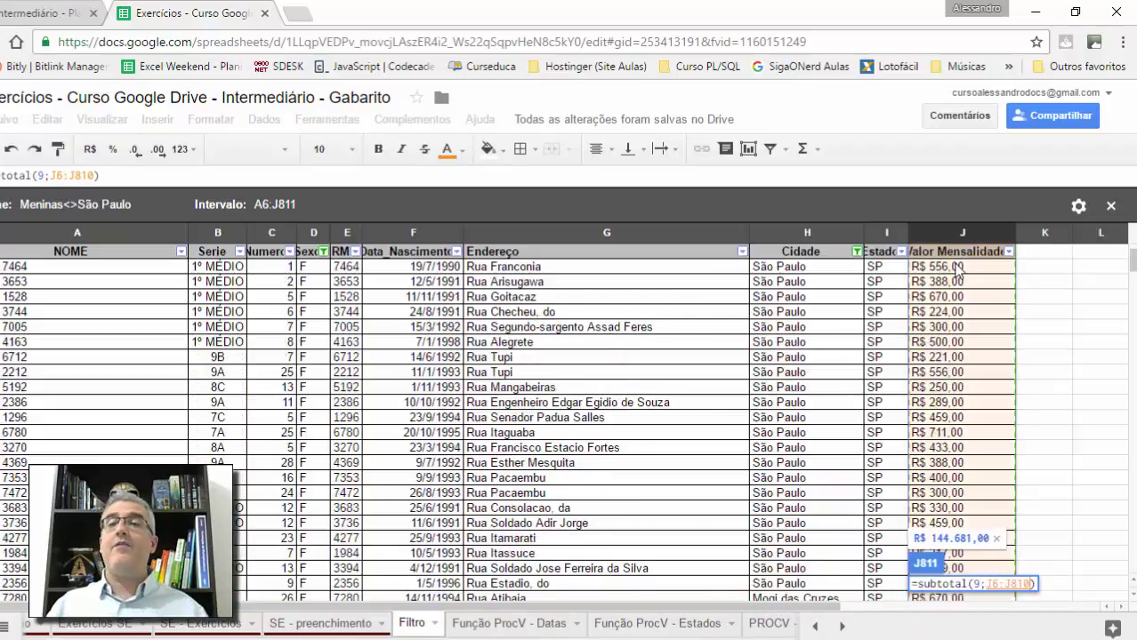
pyautogui.hotkey('shift', 'Down')
pyautogui.press('Return')
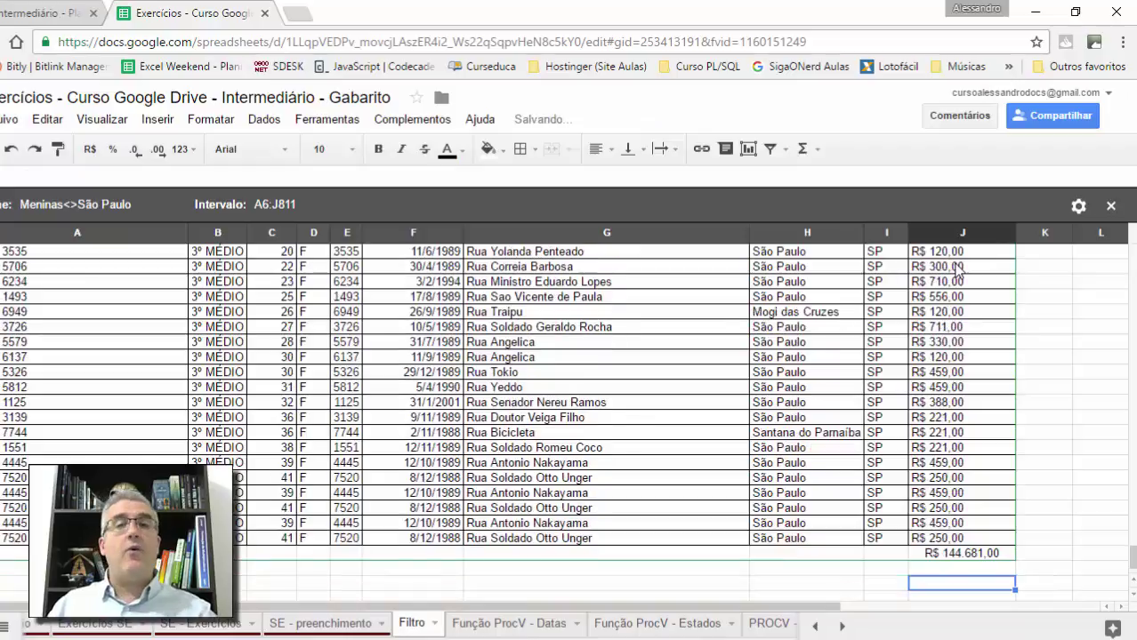
# Write the formula =subtotal(9;J8:J810) as plain text in the cell directly below the Valor Mensalidade total
pyautogui.press('Up')
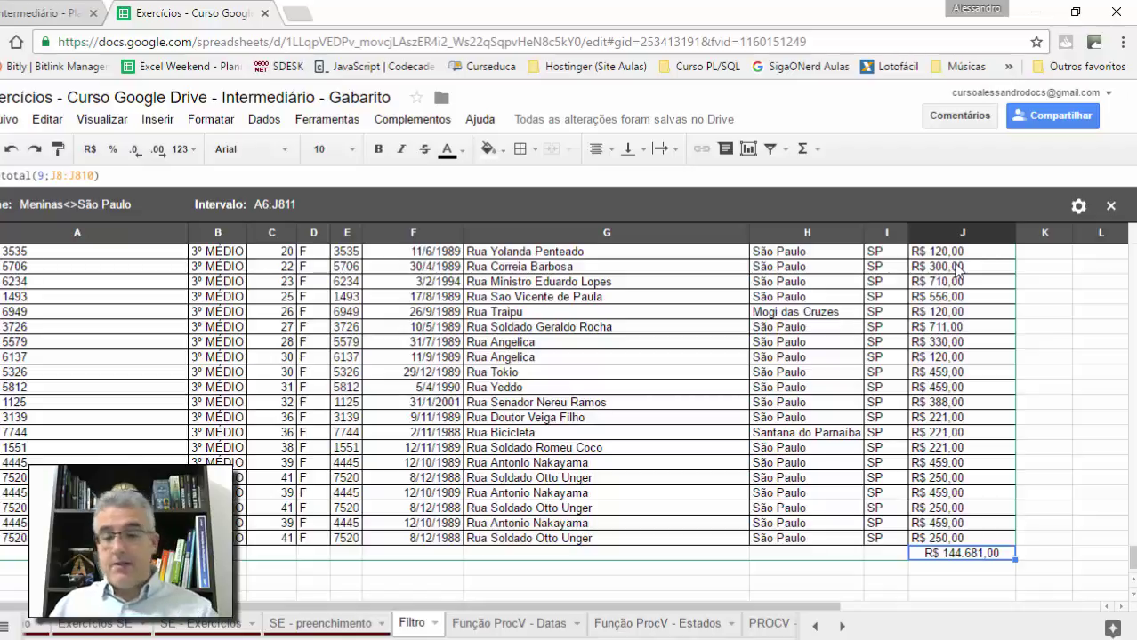
pyautogui.press('F2')
pyautogui.press('Return')
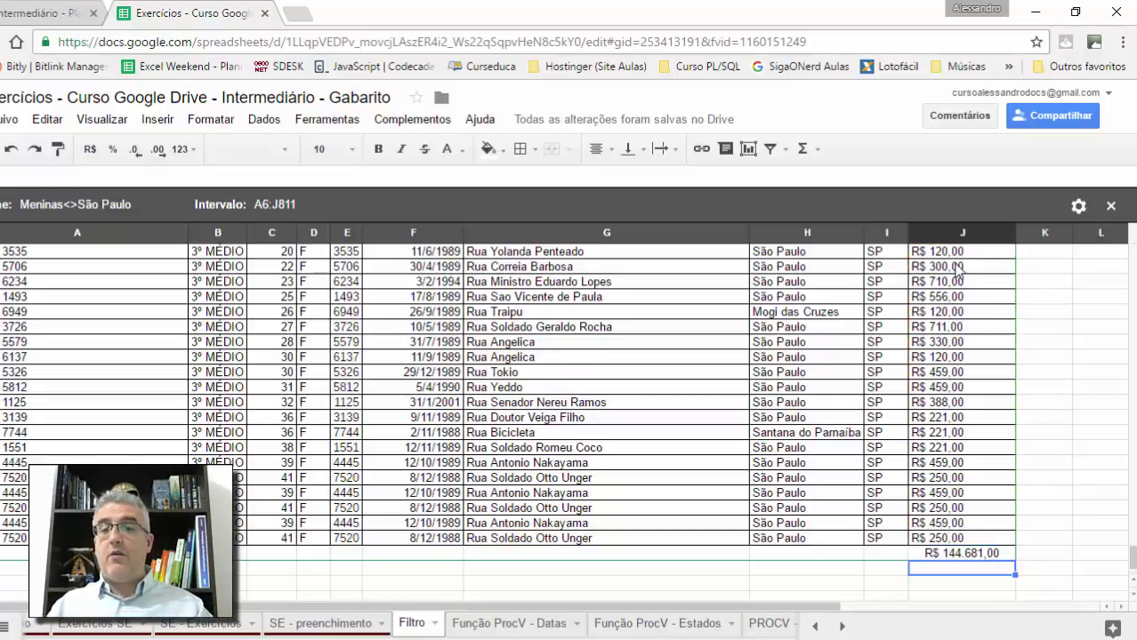
pyautogui.write('=subtotal(9;J8:J810)')
pyautogui.press('Return')
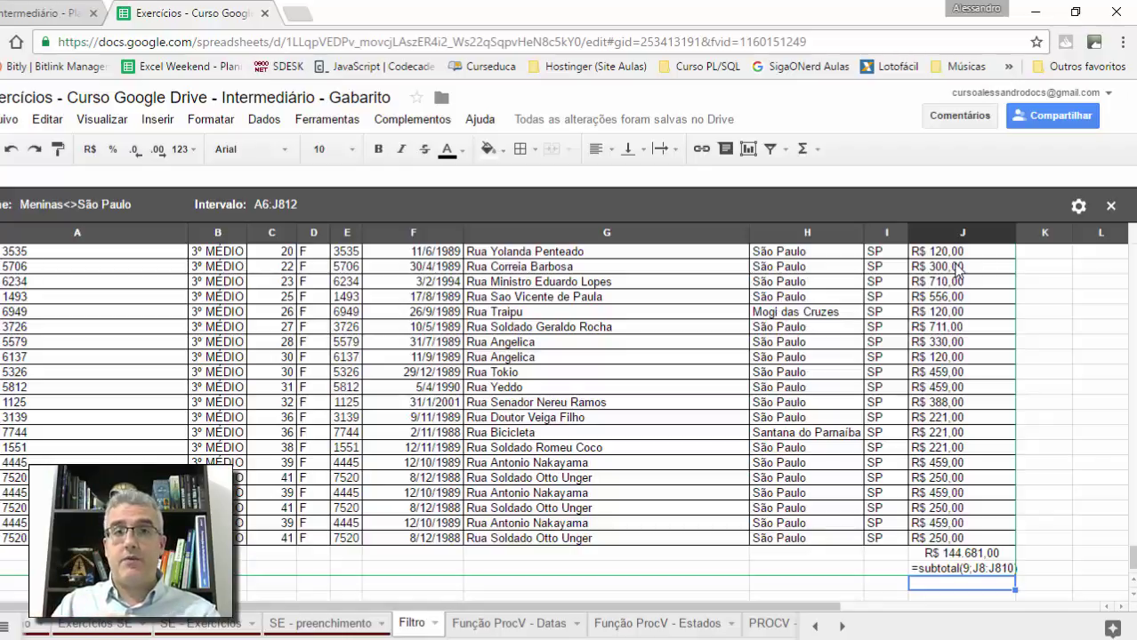
# Review the SUBTOTAL formula in the total cell against its text copy and leave it without editing
pyautogui.press('Up')
pyautogui.press('Up')
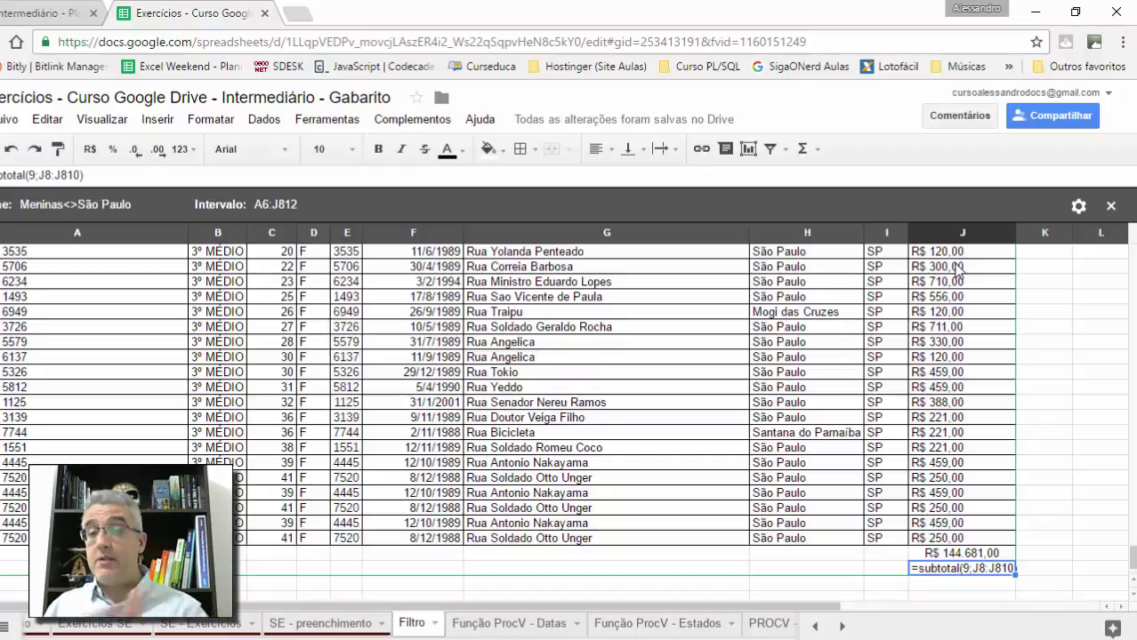
pyautogui.press('F2')
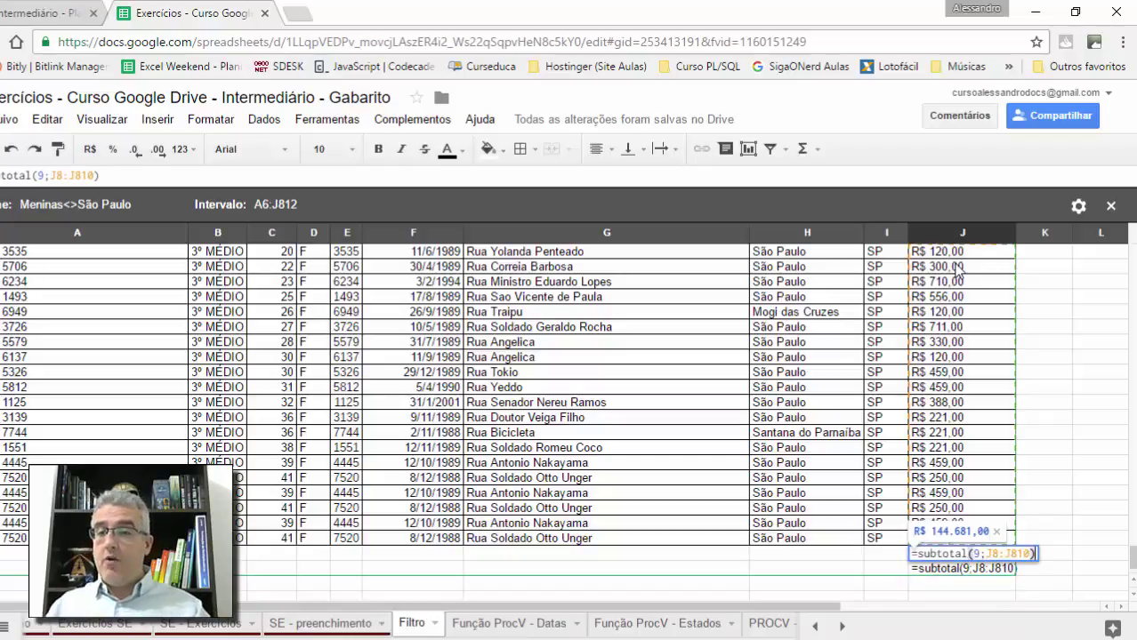
pyautogui.press('Escape')
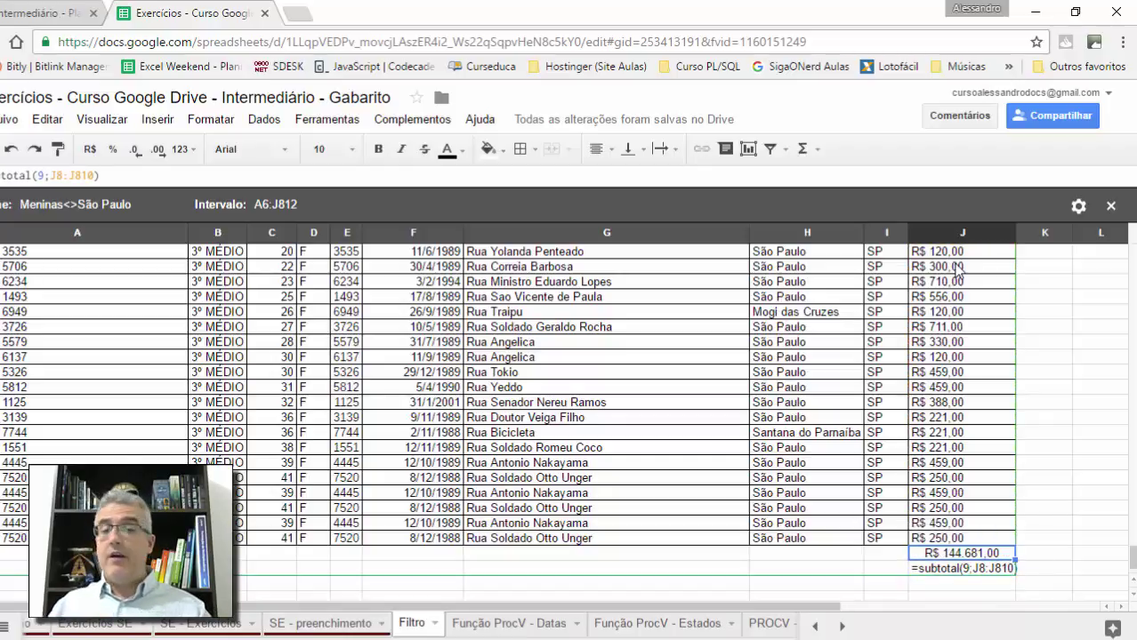
pyautogui.press('Down')
pyautogui.press('Down')
pyautogui.scroll(-1, 943, 294)
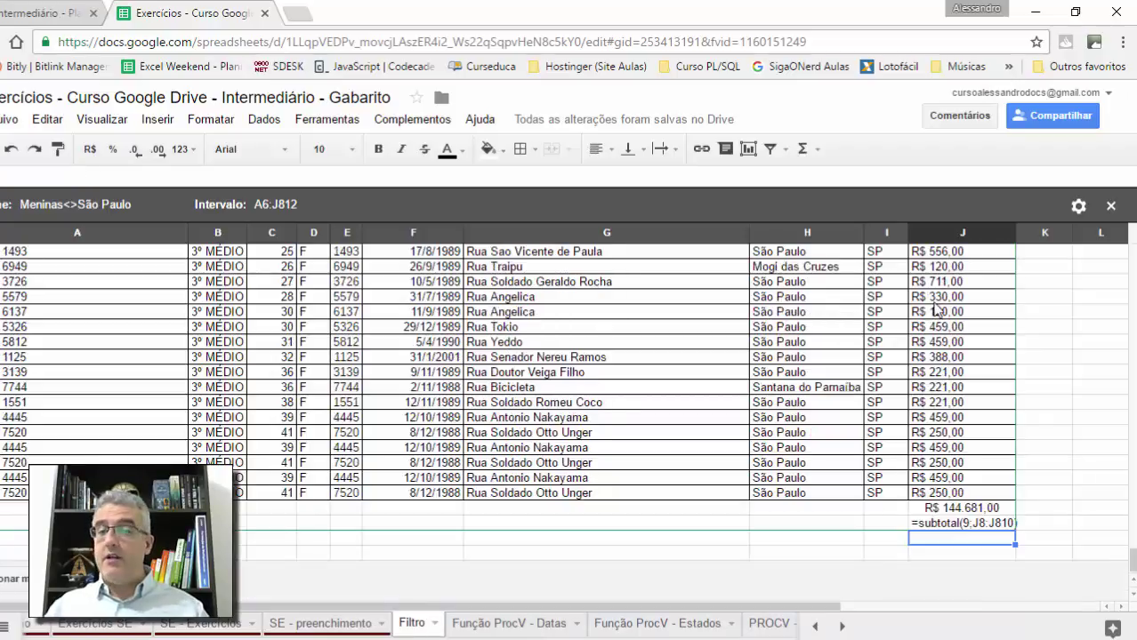
# Enter the formula =subtotal(1;J8:J810) in the cell directly below the text copy of the sum formula
pyautogui.write('=mé')
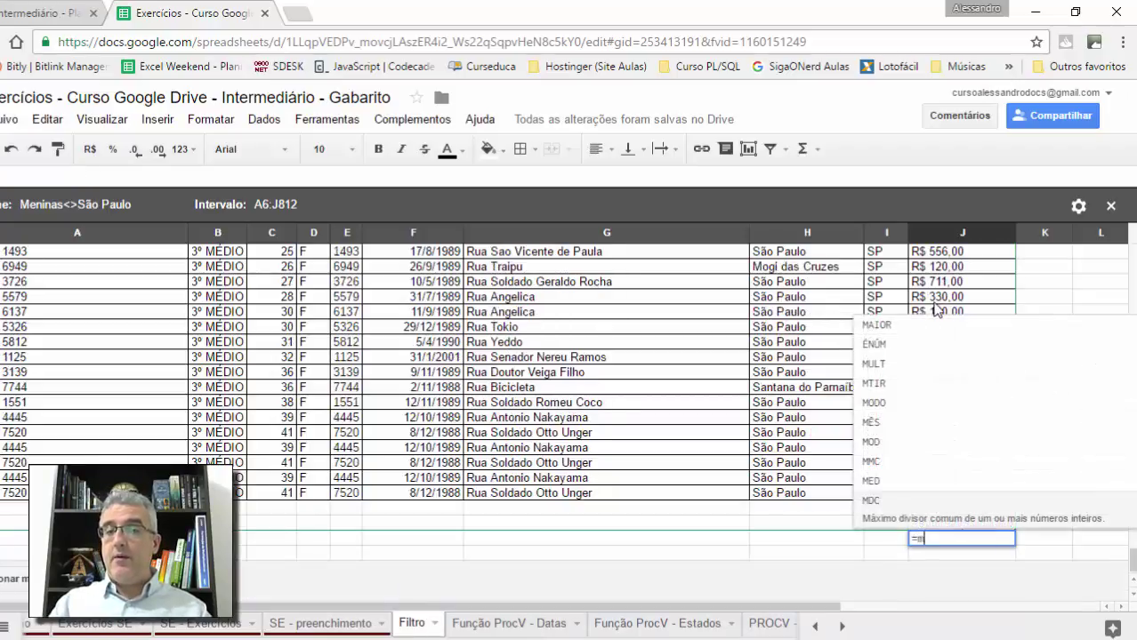
pyautogui.press('BackSpace')
pyautogui.press('BackSpace')
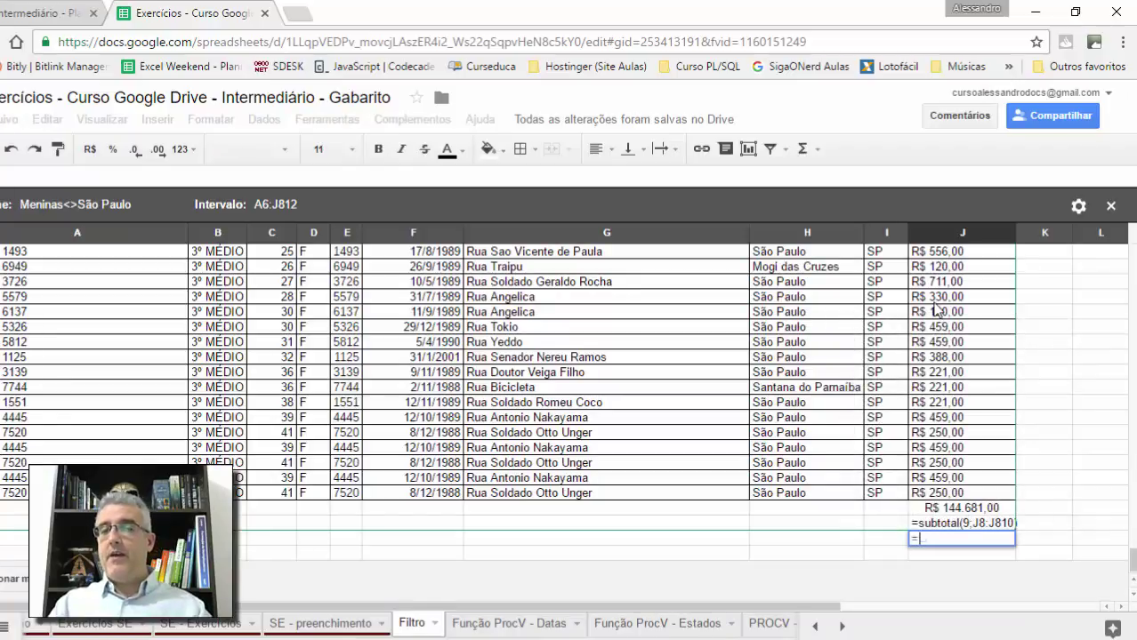
pyautogui.write('subotot')
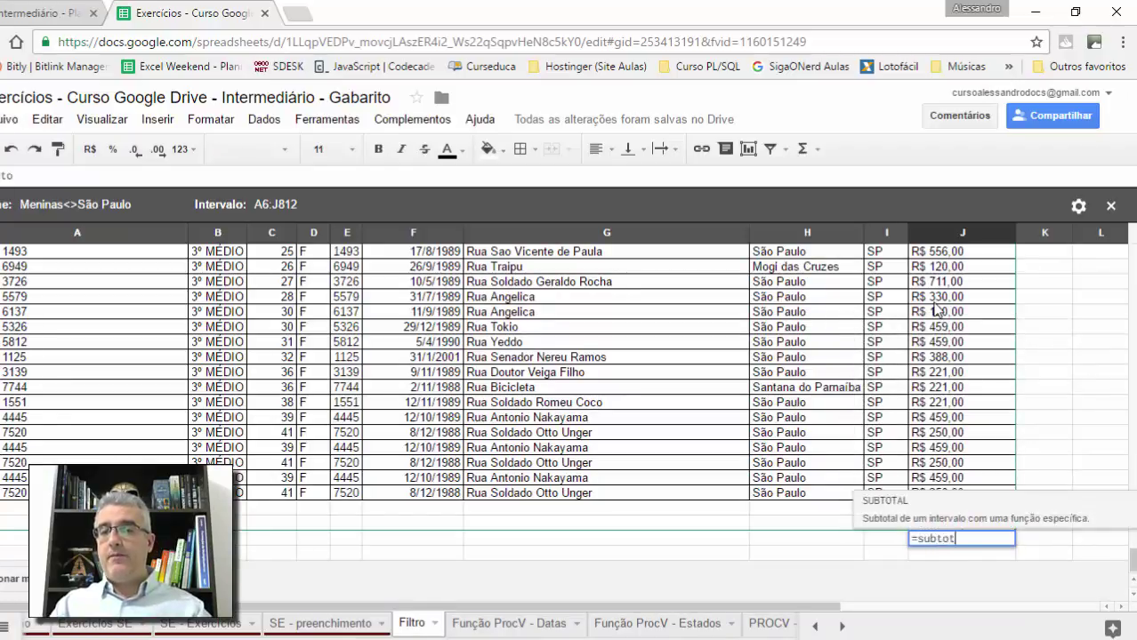
pyautogui.write('al(1;')
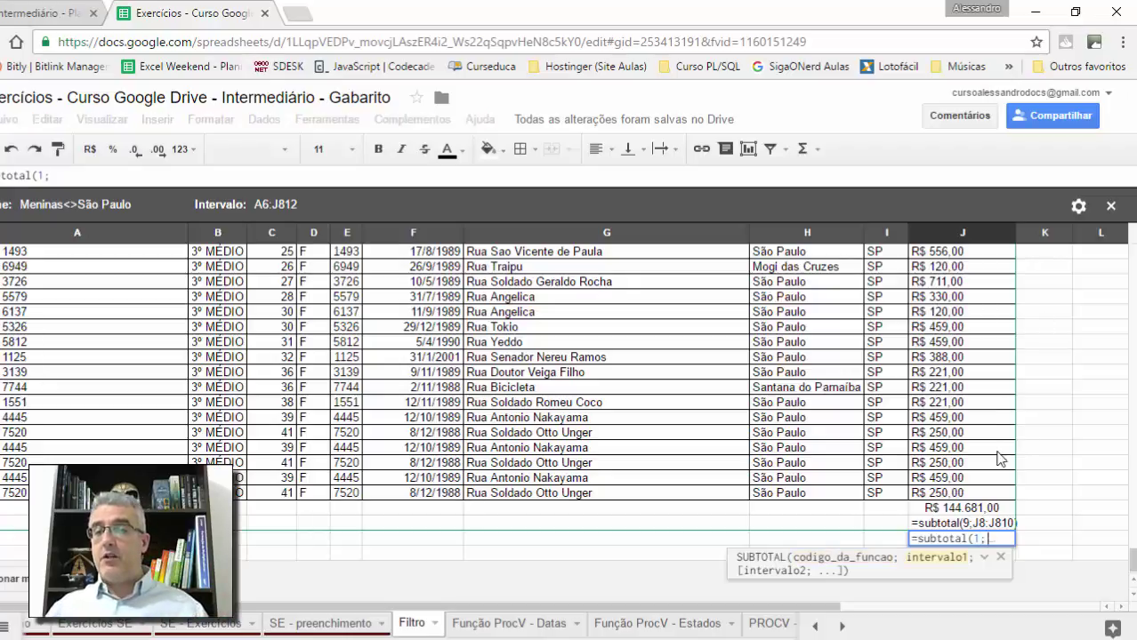
pyautogui.click(985, 495)
pyautogui.hotkey('ctrl', 'shift', 'Up')
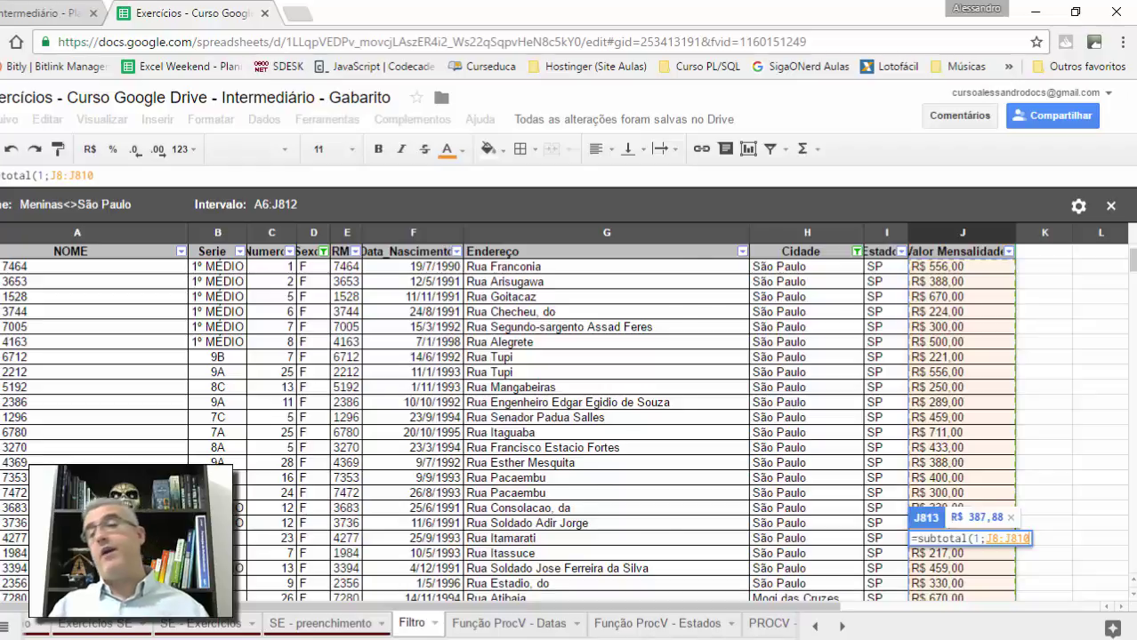
pyautogui.press('Return')
# Clear the stray ] character from the cell directly below the new SUBTOTAL average
pyautogui.press('Up')
pyautogui.press('Up')
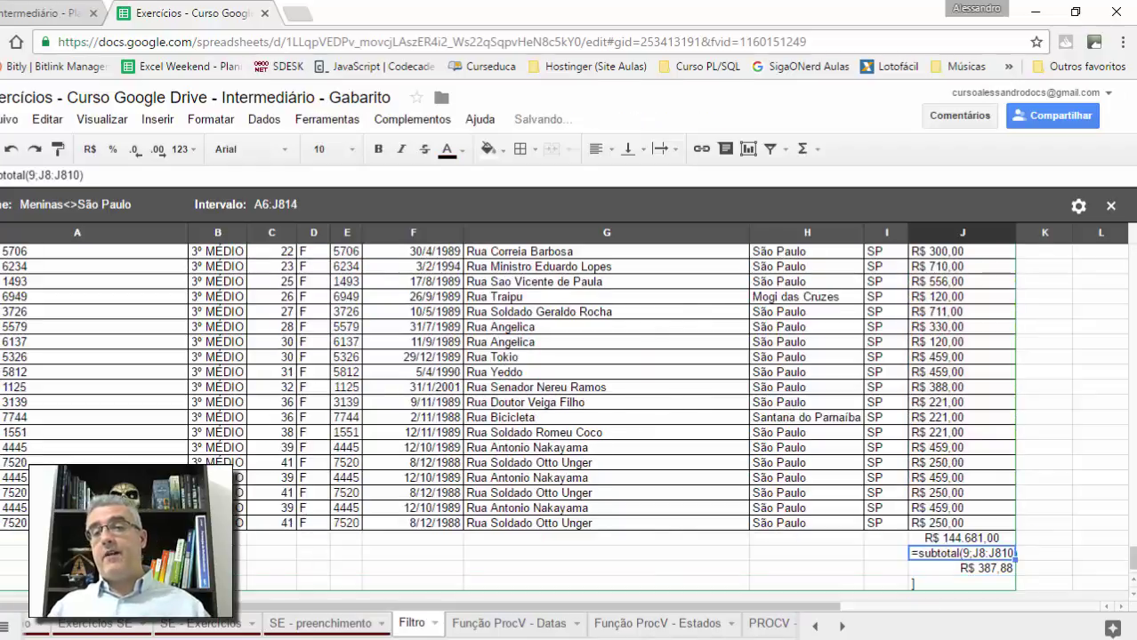
pyautogui.press('Down')
pyautogui.press('Down')
pyautogui.press('Left')
pyautogui.press('Right')
pyautogui.press('Delete')
pyautogui.press('Left')
pyautogui.press('Up')
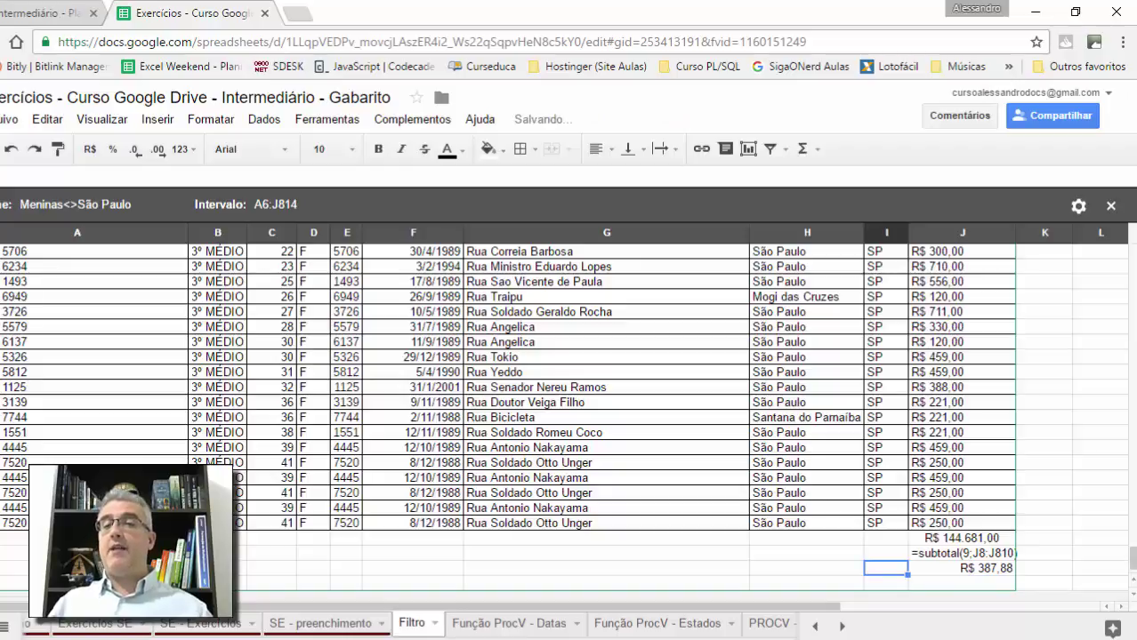
# Write the formula =subtotal(1;J8:J810) as plain text in the cell directly below the SUBTOTAL average
pyautogui.press('Up')
pyautogui.press('Right')
pyautogui.press('Down')
pyautogui.press('F2')
pyautogui.hotkey('shift', 'Home')
pyautogui.hotkey('ctrl', 'c')
pyautogui.press('Return')
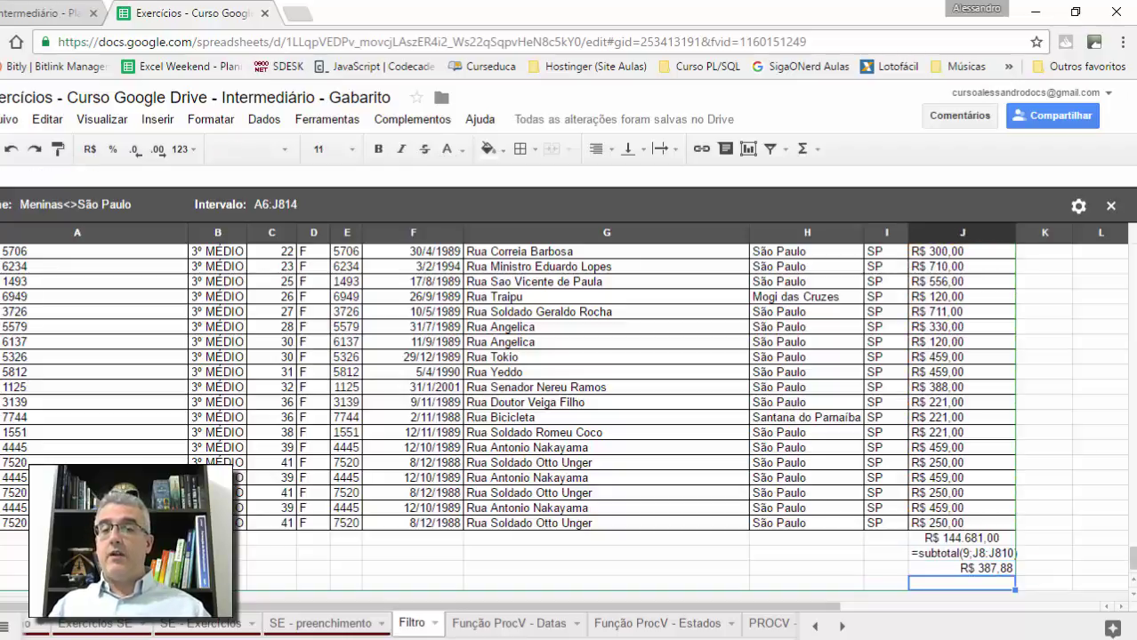
pyautogui.write("'")
pyautogui.hotkey('ctrl', 'v')
pyautogui.press('Return')
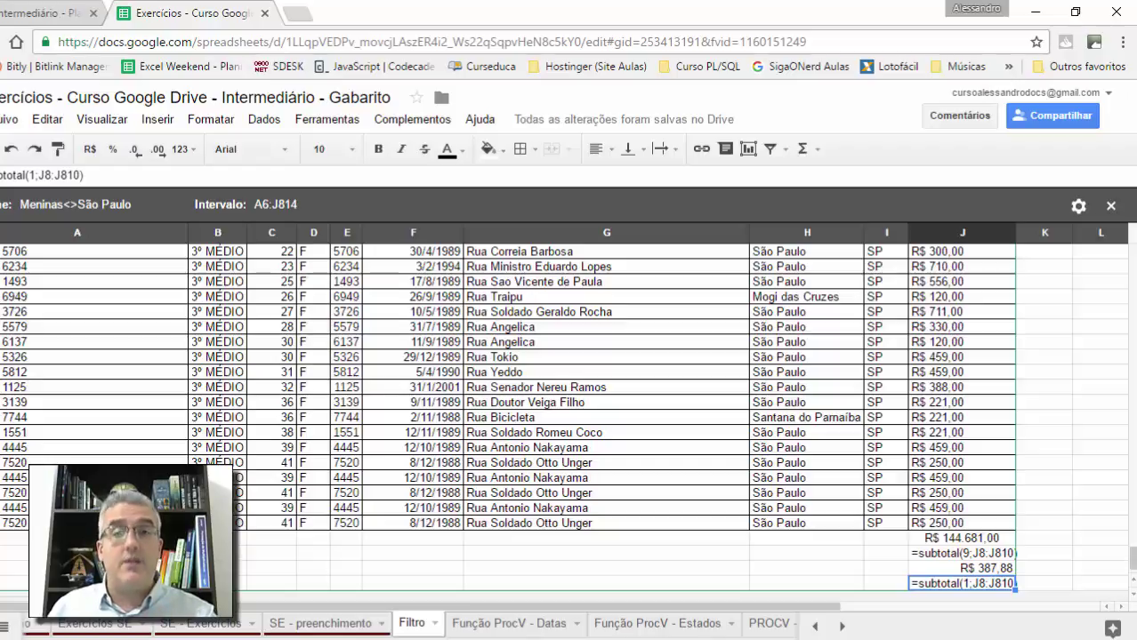
# Set the filter condition of the Cidade column to Nenhum
pyautogui.press('Up')
pyautogui.press('Up')
pyautogui.press('Up')
pyautogui.press('Up')
pyautogui.press('Up')
pyautogui.hotkey('ctrl', 'Up')
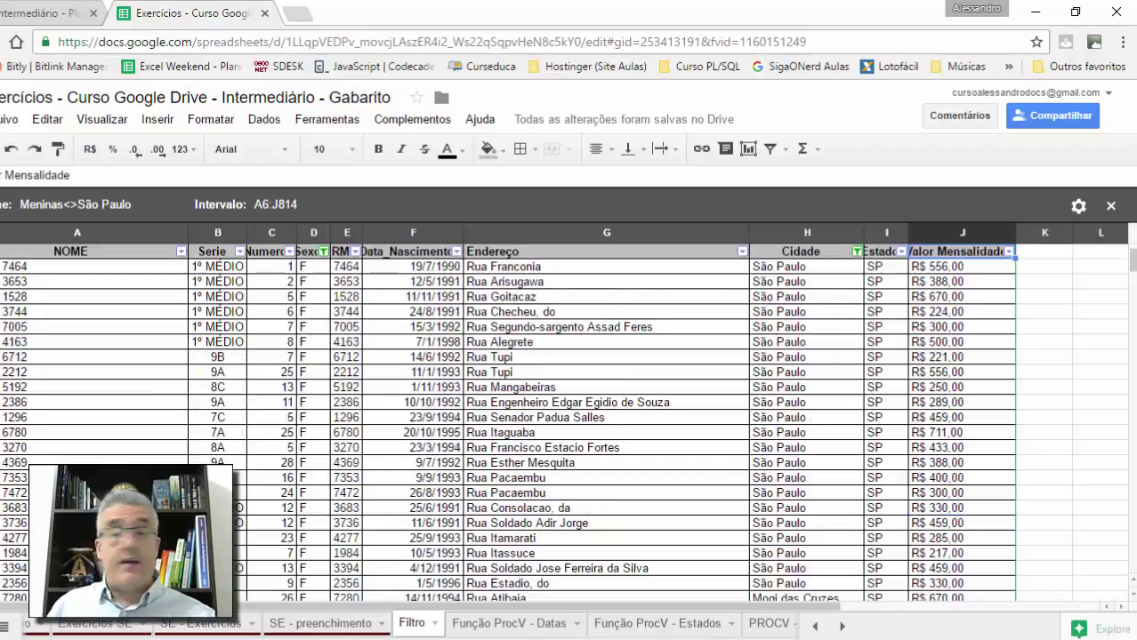
pyautogui.click(856, 252)
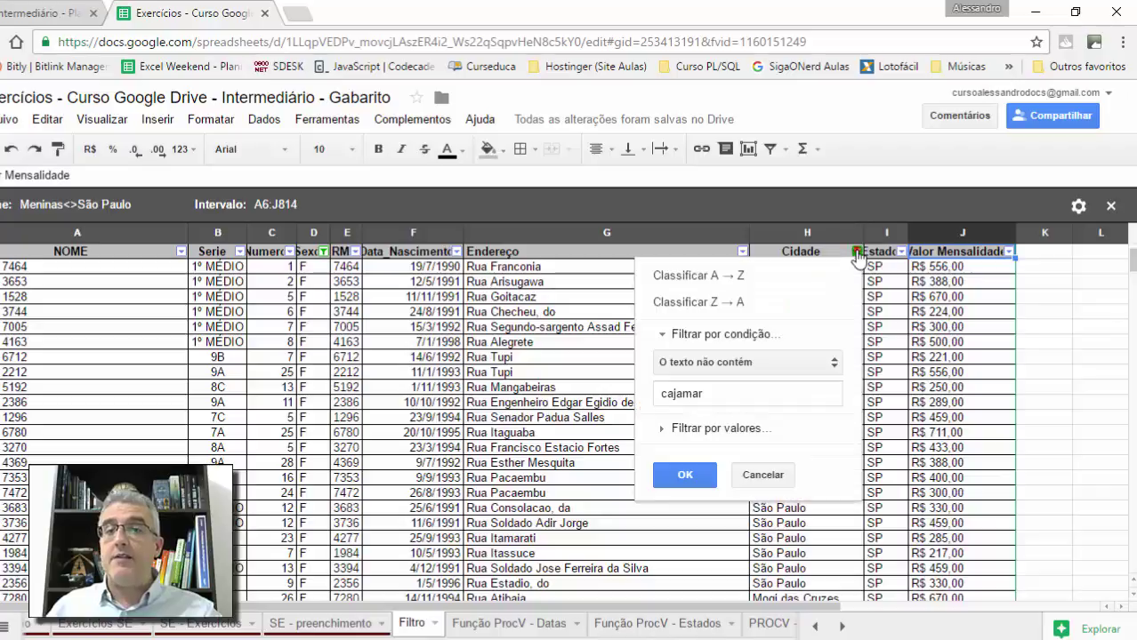
pyautogui.click(725, 360)
pyautogui.click(714, 258)
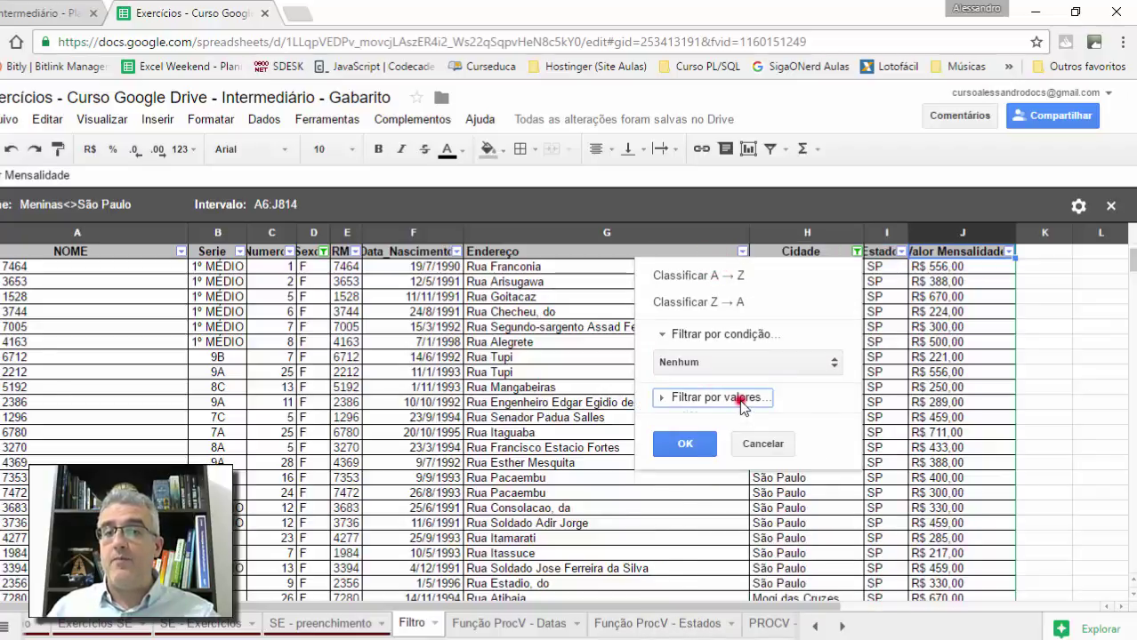
# Filter the Cidade column by values, keeping only Arujá and Cajamar selected
pyautogui.click(731, 397)
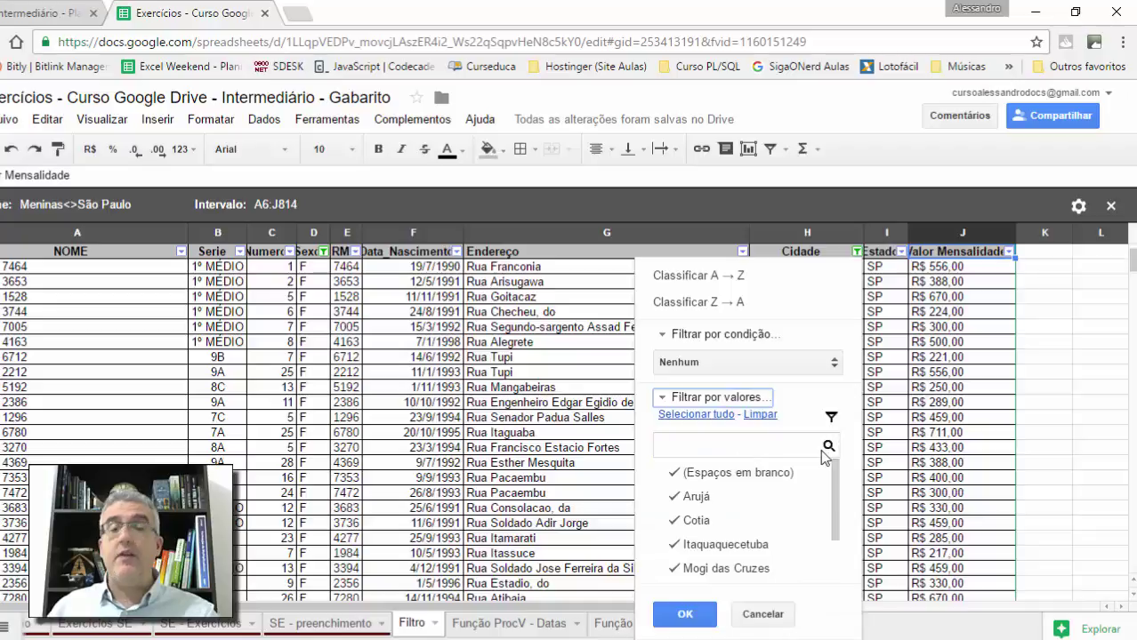
pyautogui.click(761, 415)
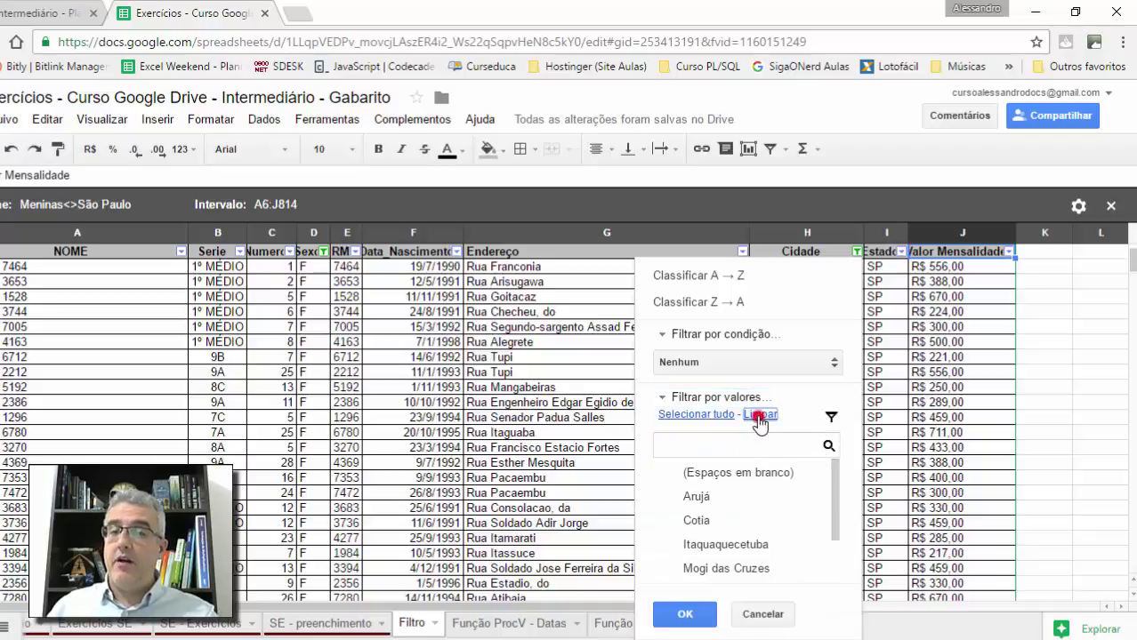
pyautogui.click(699, 496)
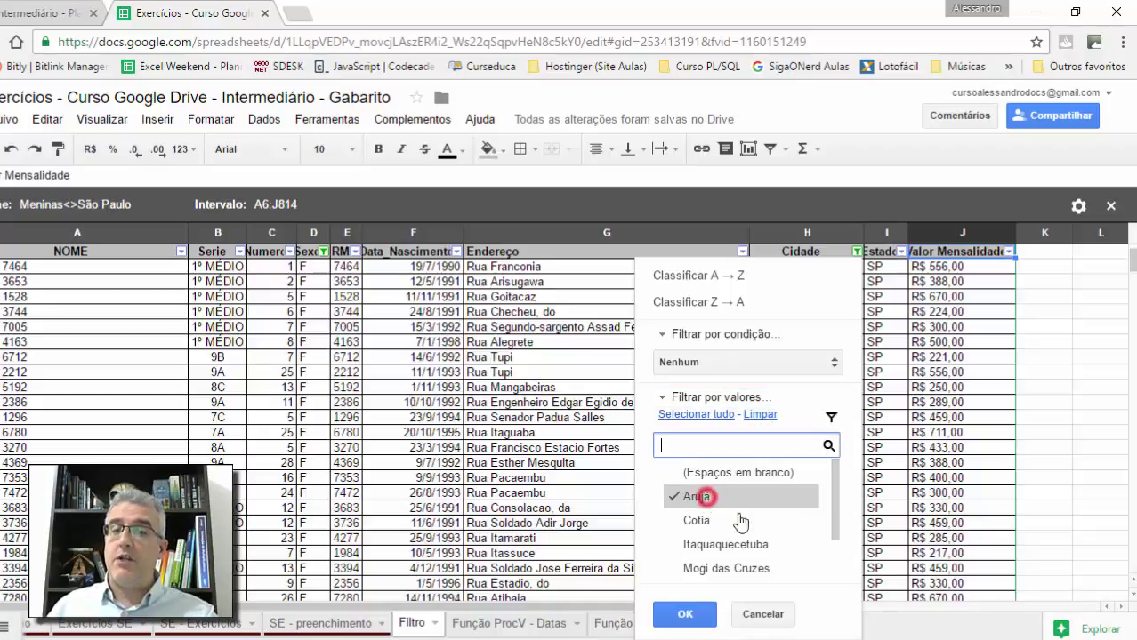
pyautogui.click(685, 614)
pyautogui.scroll(-1, 959, 524)
pyautogui.scroll(3, 959, 525)
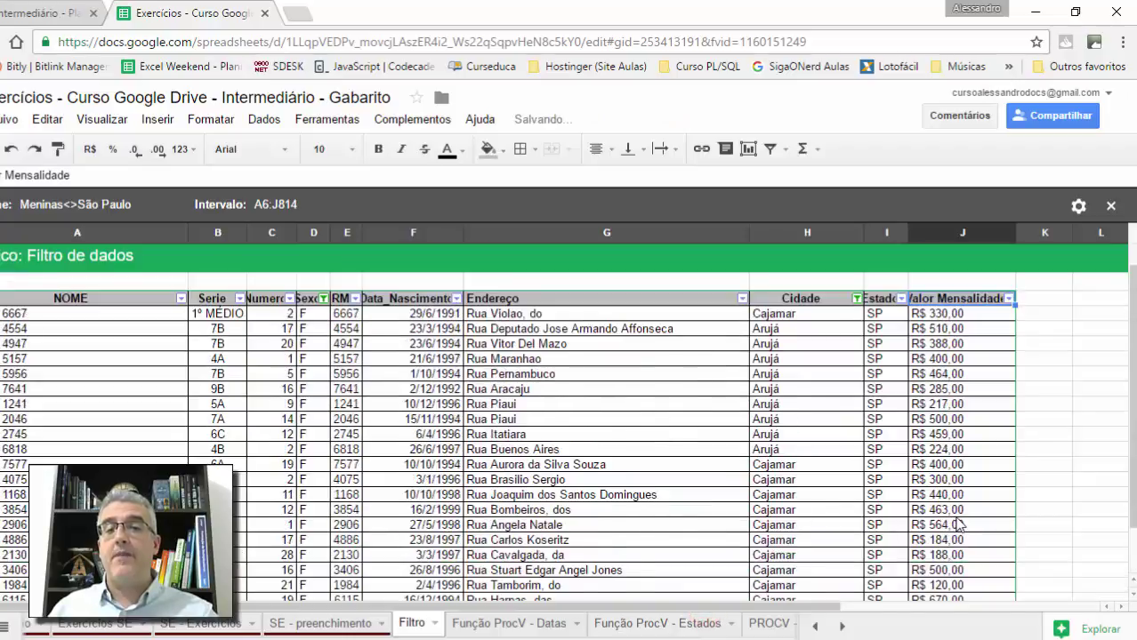
# Deselect Arujá in the Cidade value filter so only Cajamar remains selected
pyautogui.click(939, 401)
pyautogui.hotkey('ctrl', 'Down')
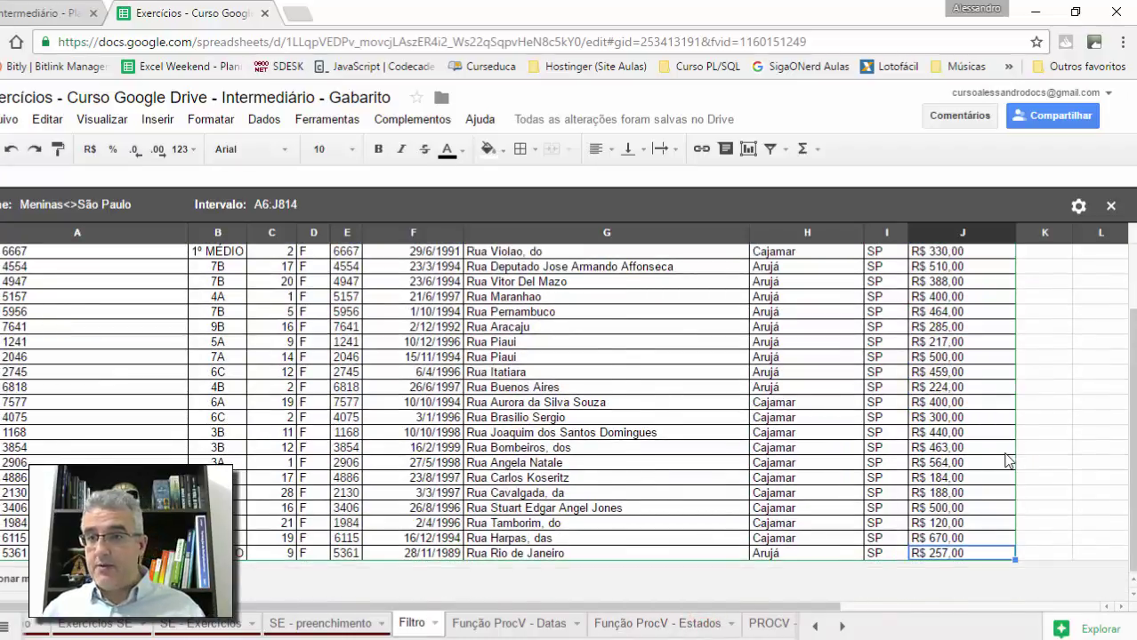
pyautogui.scroll(3, 1005, 454)
pyautogui.click(854, 329)
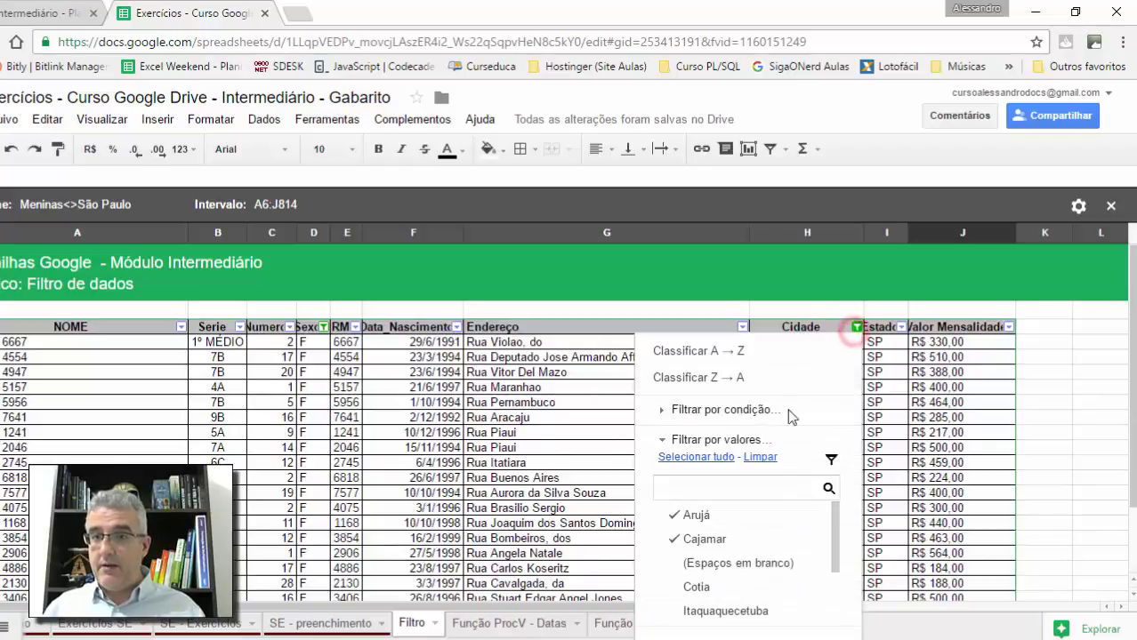
pyautogui.click(687, 518)
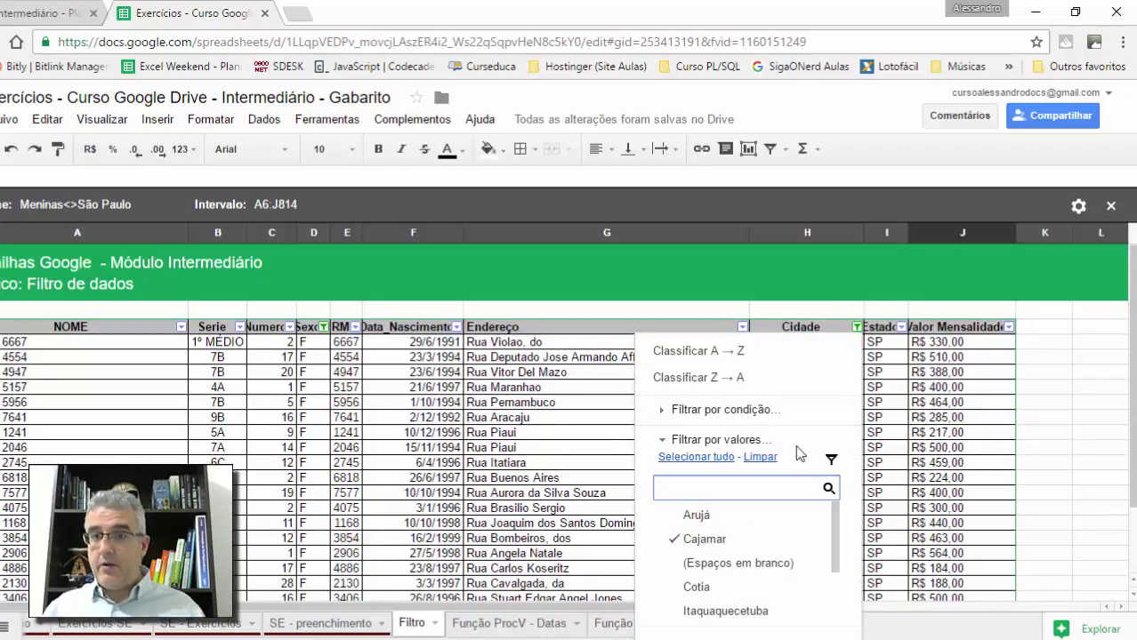
pyautogui.scroll(-1, 752, 578)
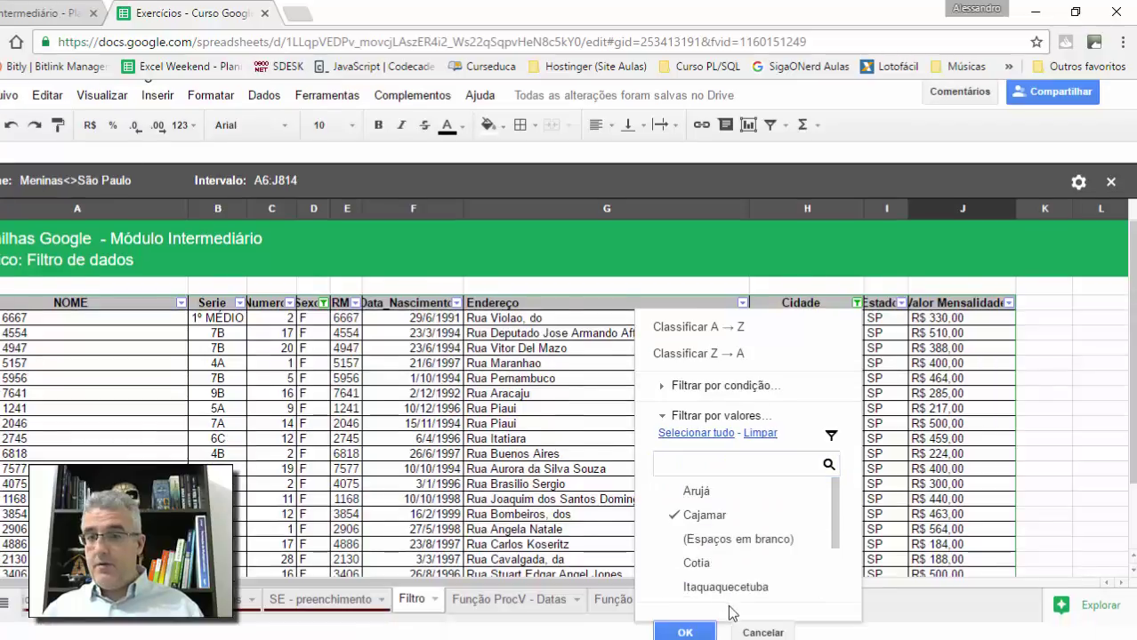
pyautogui.click(688, 624)
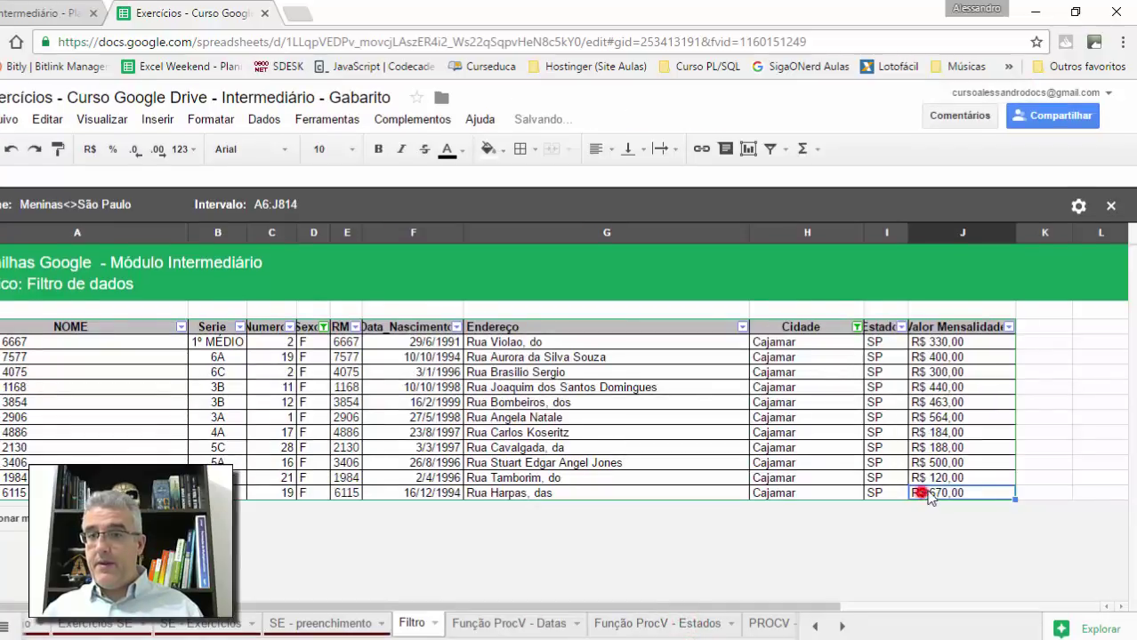
# Check the area below the last filtered Cajamar row for the SUBTOTAL total and average cells
pyautogui.scroll(-4, 570, 382)
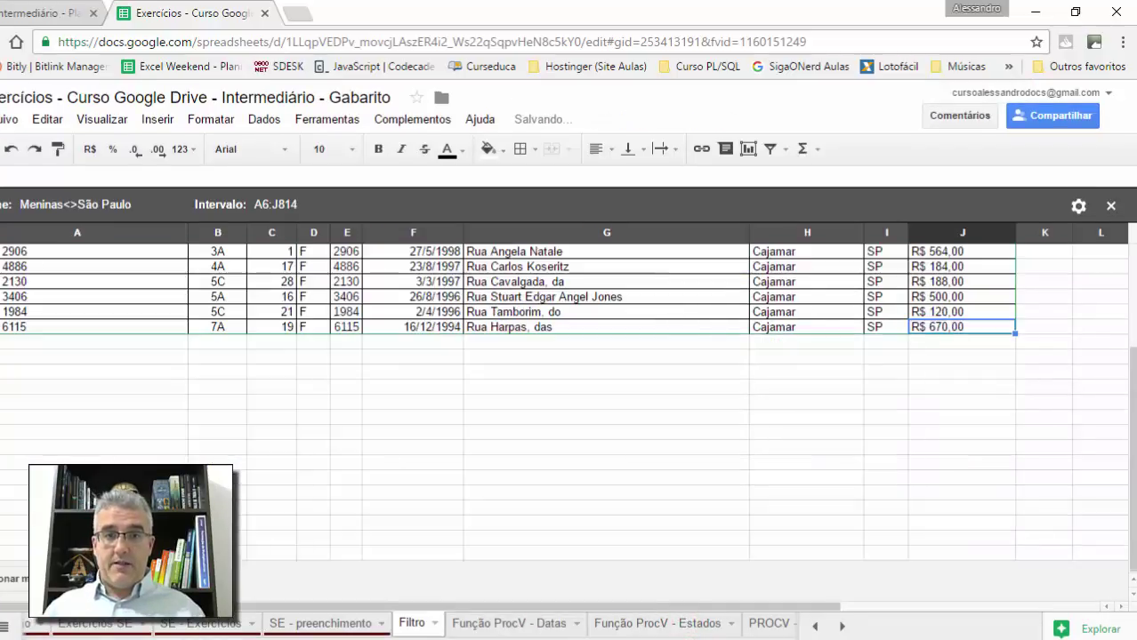
pyautogui.click(737, 445)
pyautogui.click(976, 354)
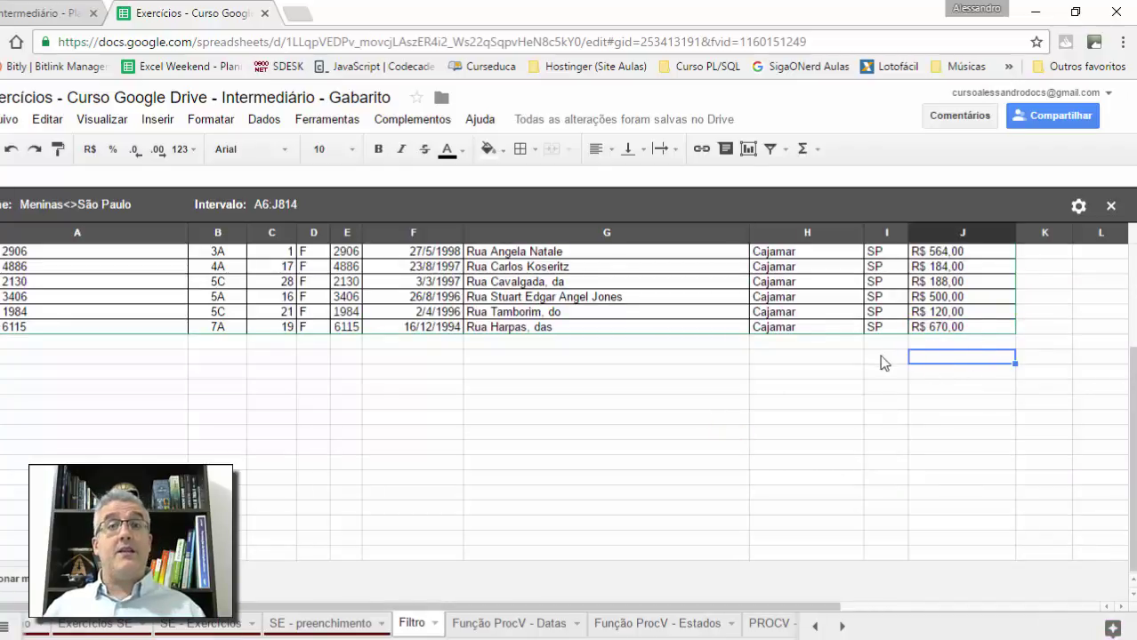
pyautogui.click(911, 368)
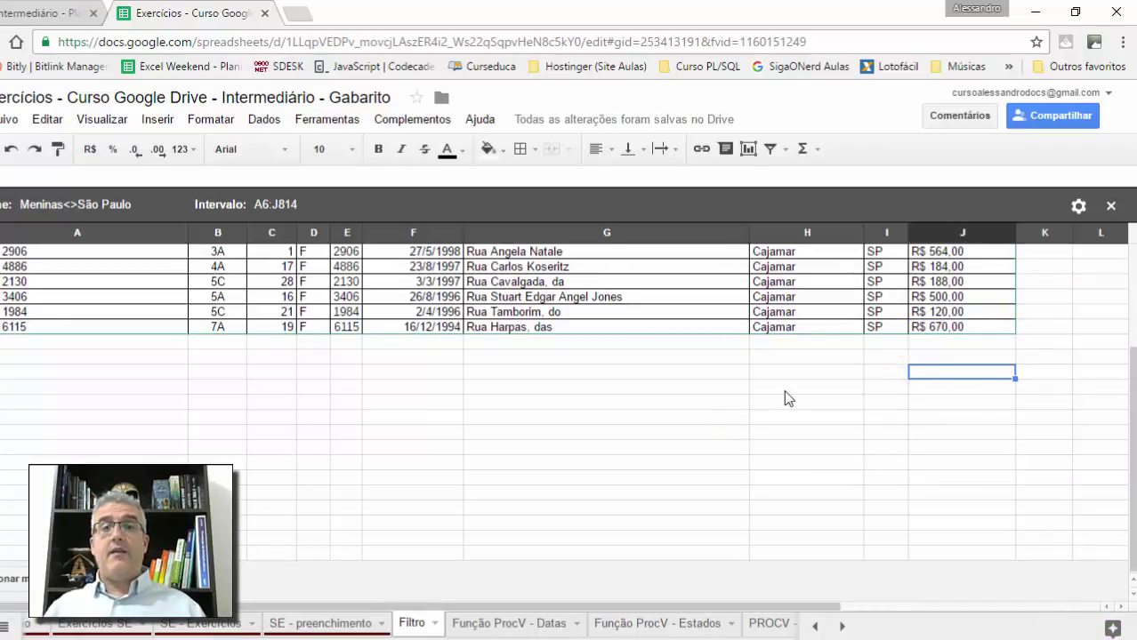
pyautogui.press('Up')
pyautogui.press('Up')
pyautogui.press('Up')
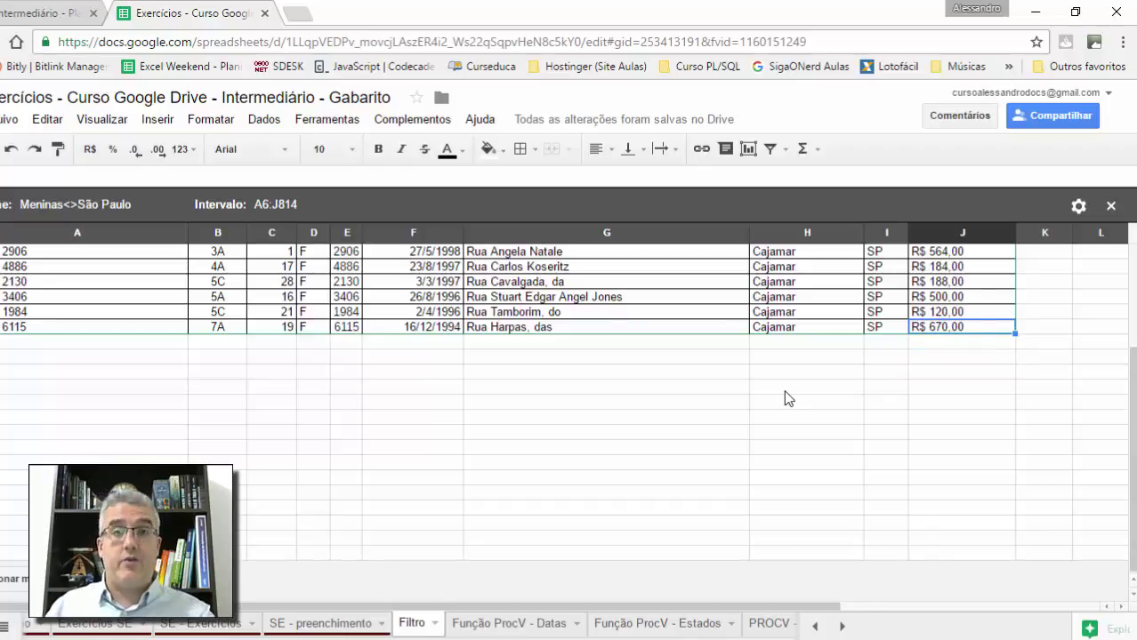
pyautogui.scroll(4, 854, 418)
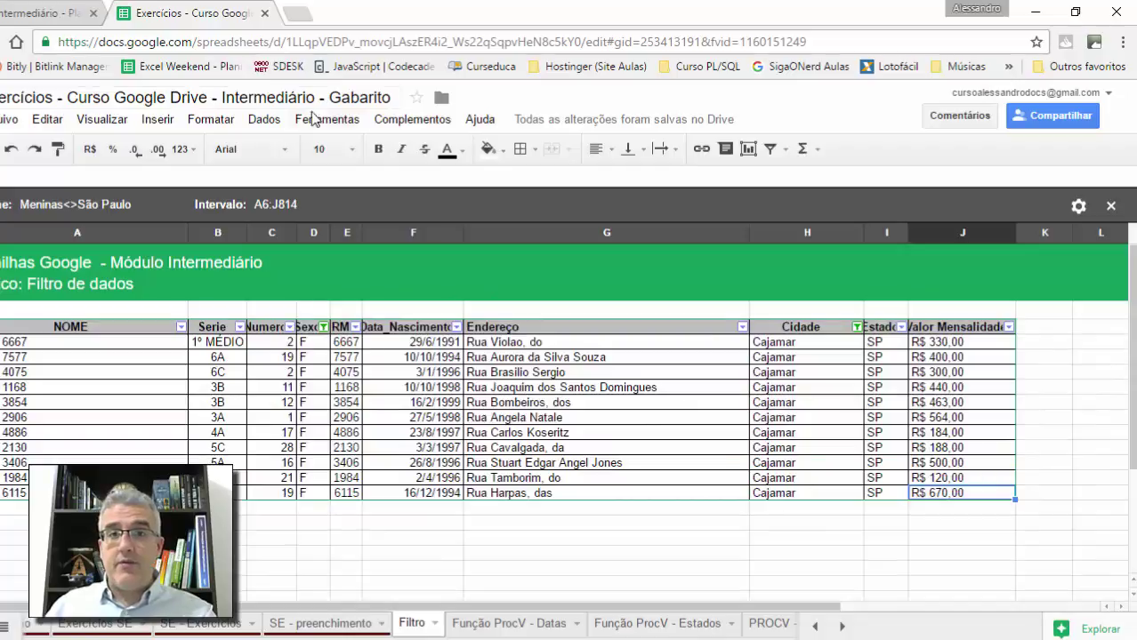
# Leave the Meninas<>São Paulo filter view by setting the filter views to none
pyautogui.click(264, 119)
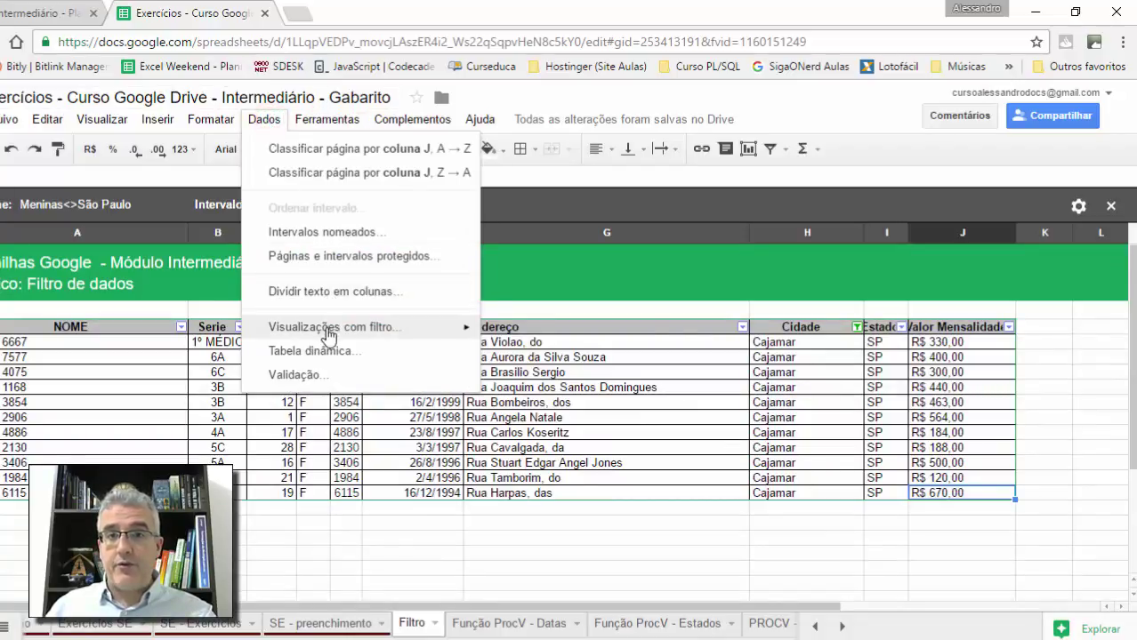
pyautogui.moveTo(334, 331)
pyautogui.click(541, 393)
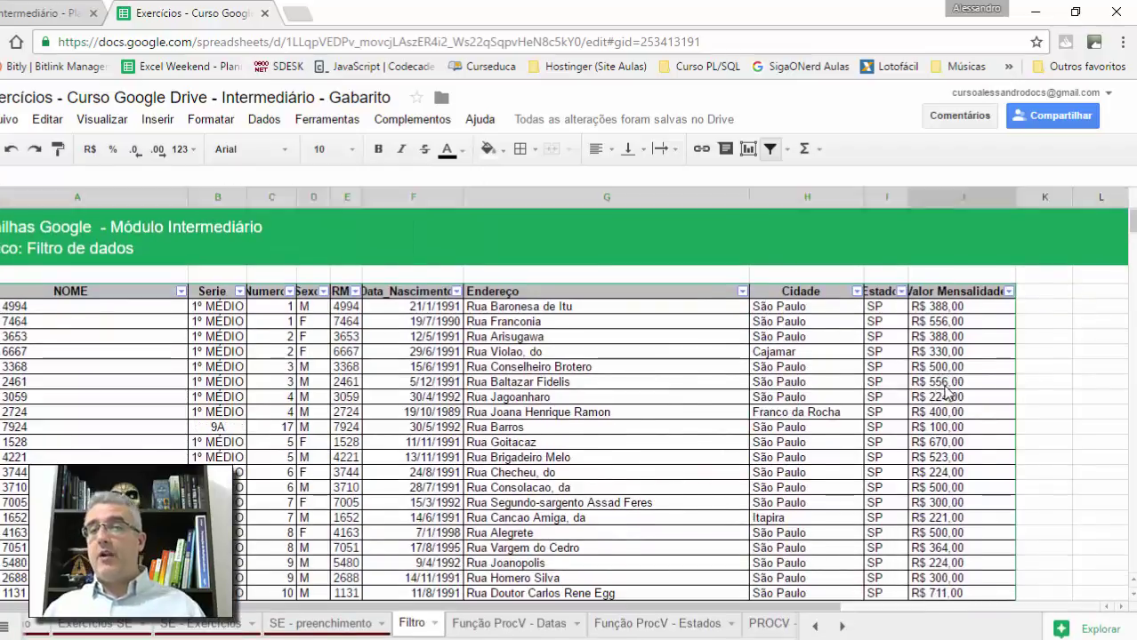
# Examine the SUBTOTAL total and average with their formula copies below the last row of the unfiltered table
pyautogui.click(946, 388)
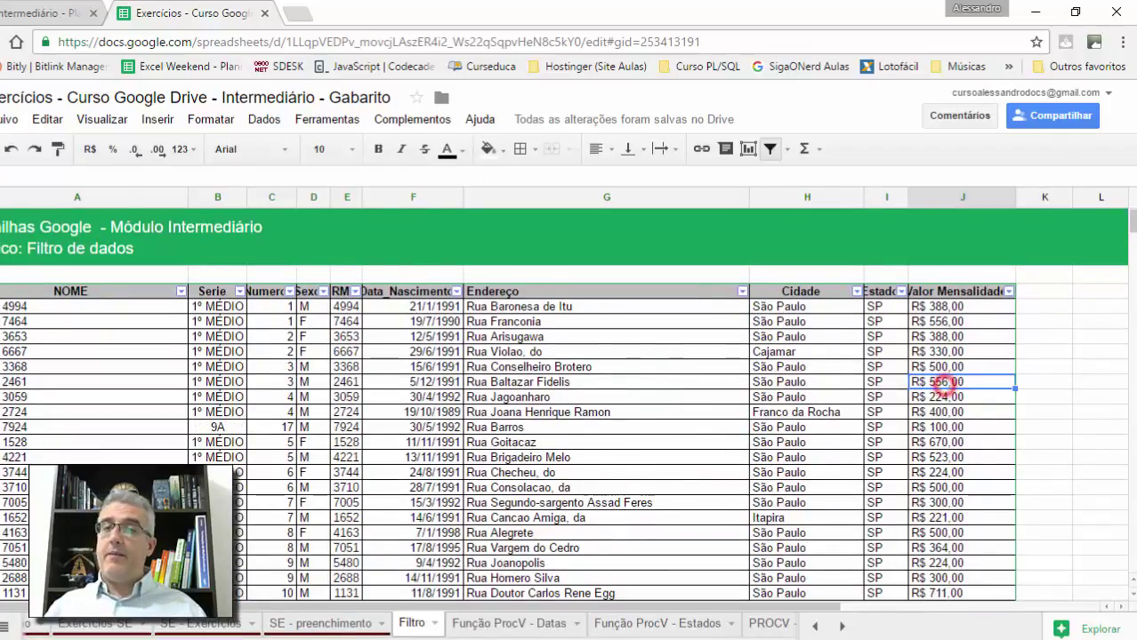
pyautogui.hotkey('ctrl', 'Down')
pyautogui.press('Down')
pyautogui.press('Down')
pyautogui.press('Down')
pyautogui.press('Up')
pyautogui.press('Up')
pyautogui.press('Up')
pyautogui.press('Up')
pyautogui.press('Up')
pyautogui.press('Up')
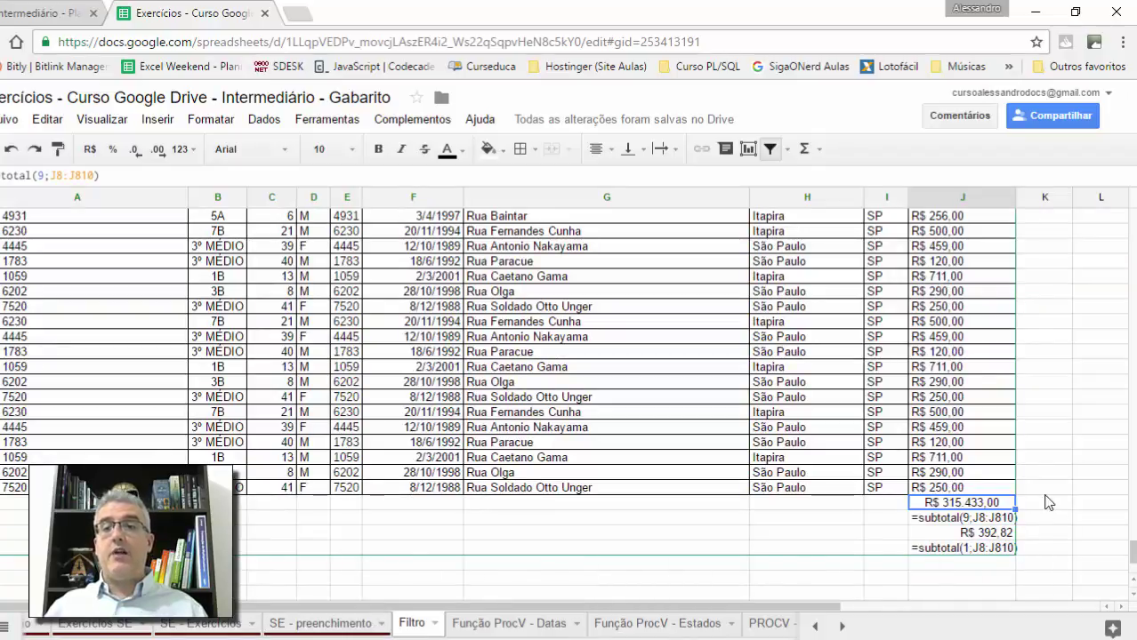
pyautogui.hotkey('ctrl', '+')
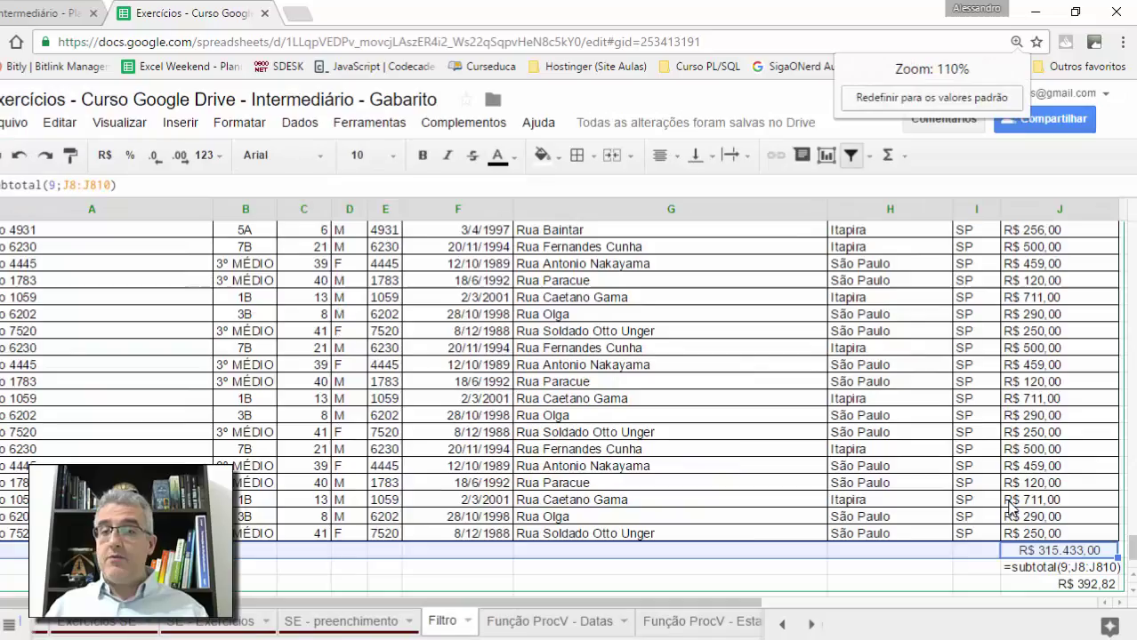
pyautogui.press('Down')
pyautogui.press('Down')
pyautogui.press('Up')
pyautogui.press('Up')
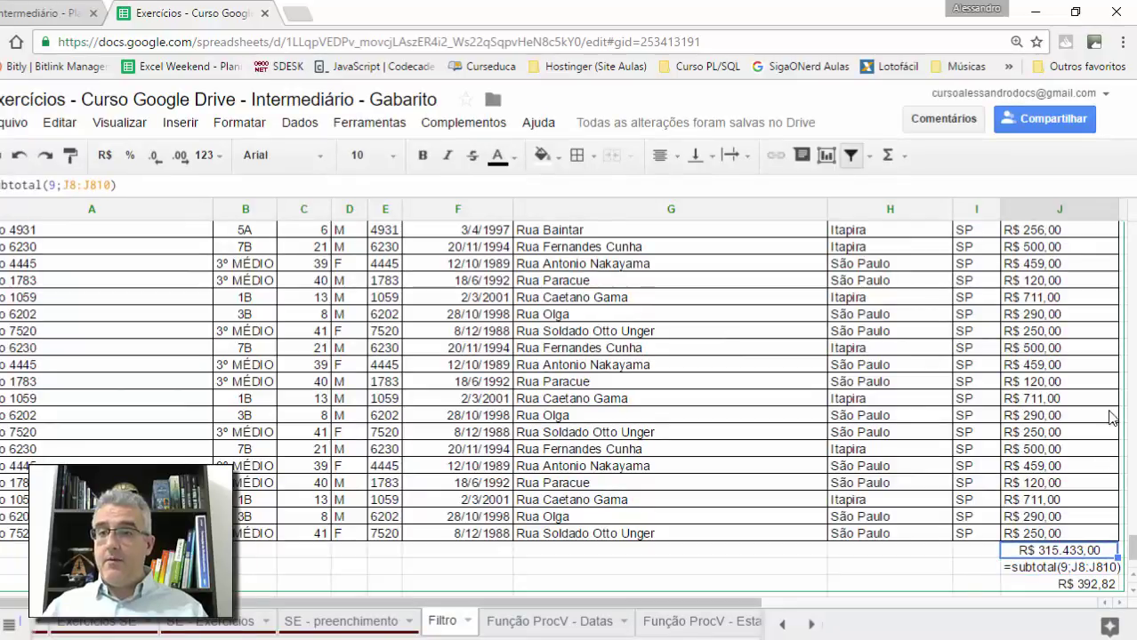
# Insert a blank row above the SUBTOTAL total, separating it from the last student row
pyautogui.scroll(-1, 949, 485)
pyautogui.hotkey('ctrl', '-')
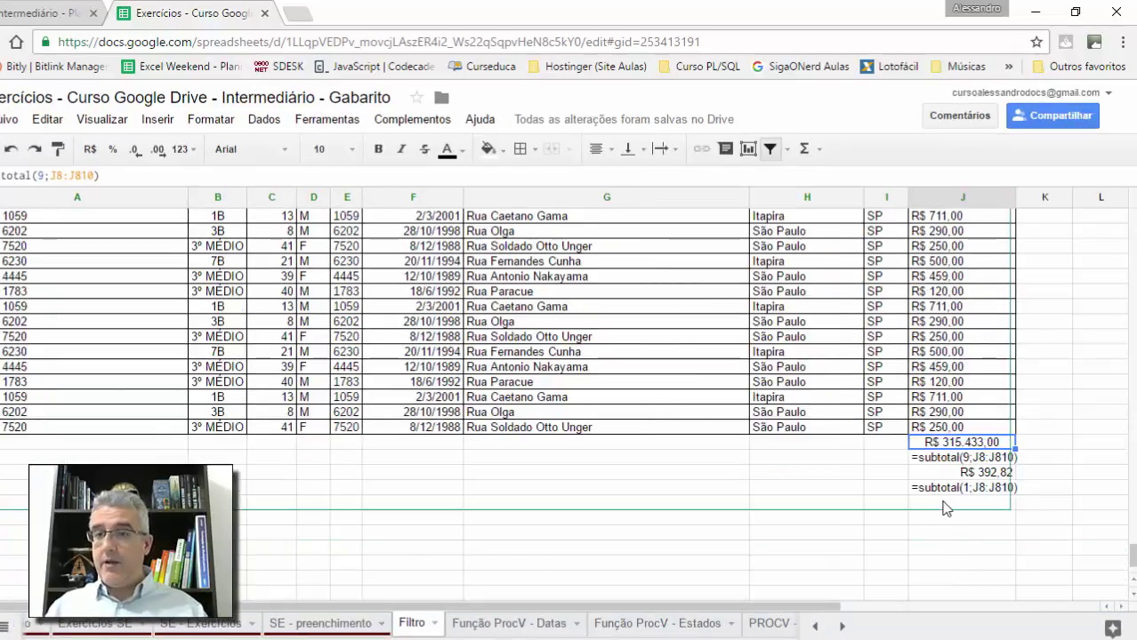
pyautogui.rightClick(0, 442)
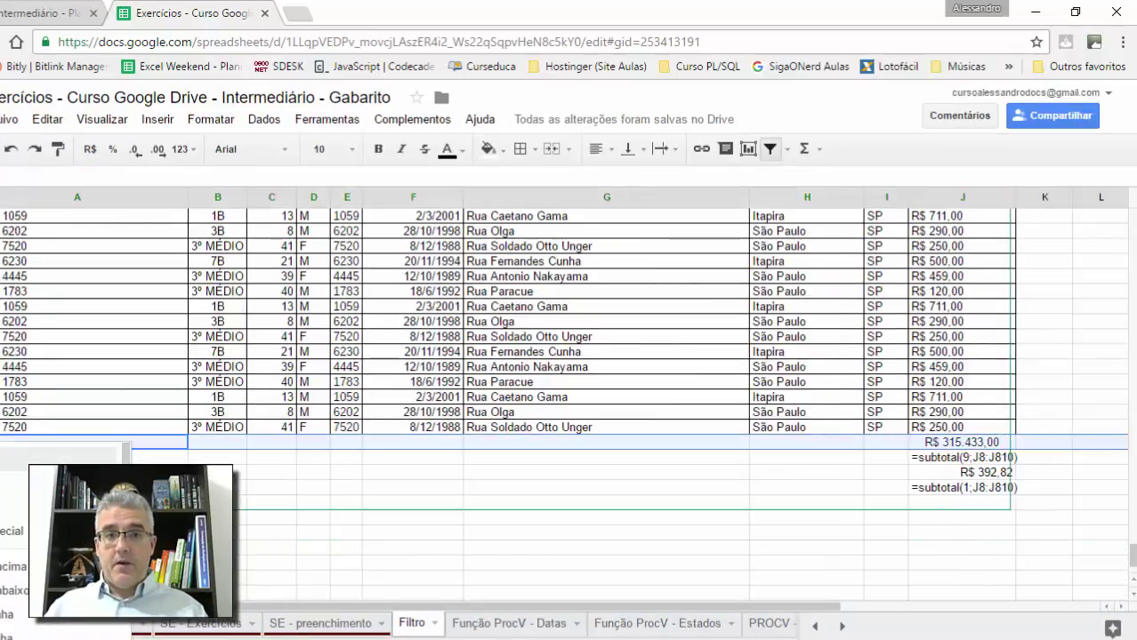
pyautogui.click(2, 569)
pyautogui.click(852, 501)
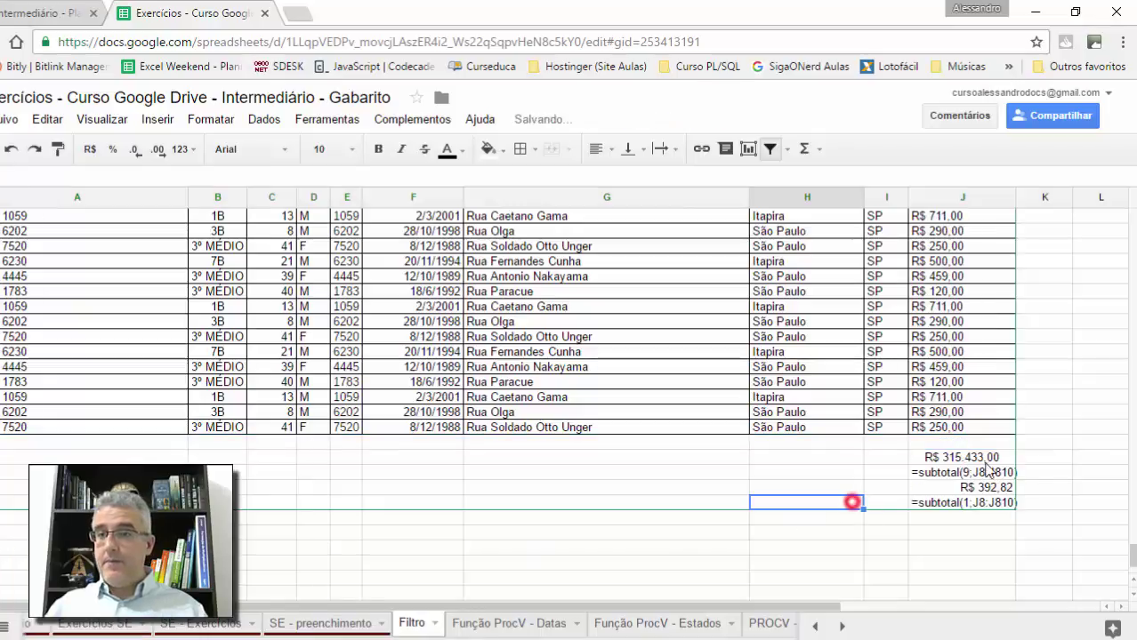
# Move the block of four SUBTOTAL result and formula cells from column J to column L, starting one row higher
pyautogui.click(968, 457)
pyautogui.moveTo(967, 457); pyautogui.dragTo(979, 504)
pyautogui.hotkey('ctrl', 'c')
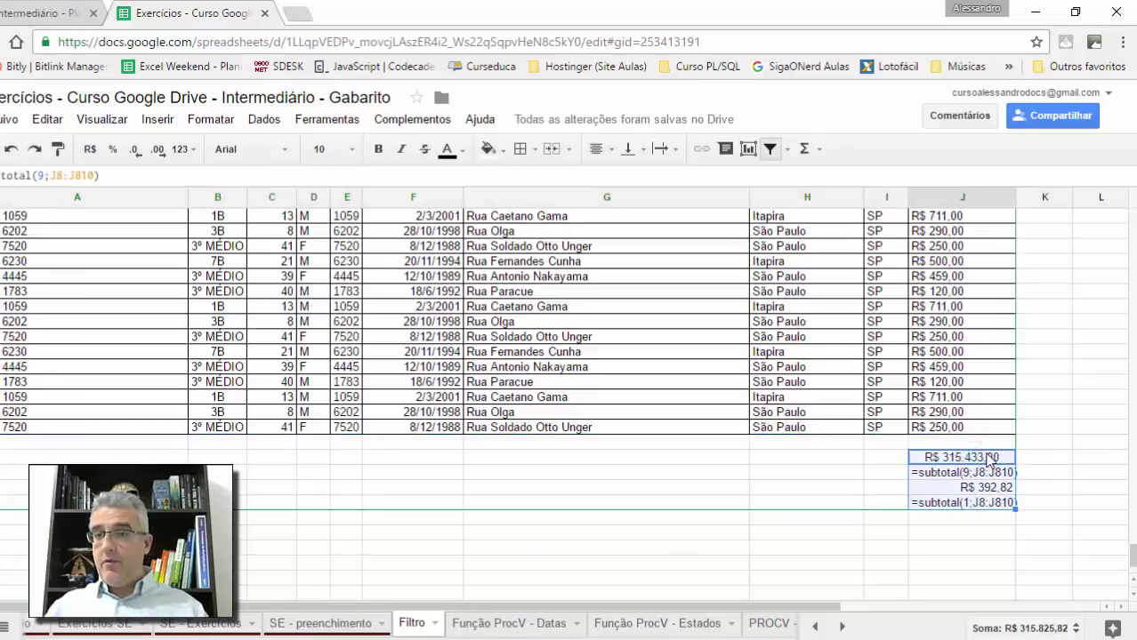
pyautogui.moveTo(987, 453); pyautogui.dragTo(756, 450)
pyautogui.moveTo(719, 497); pyautogui.dragTo(719, 495)
pyautogui.click(652, 518)
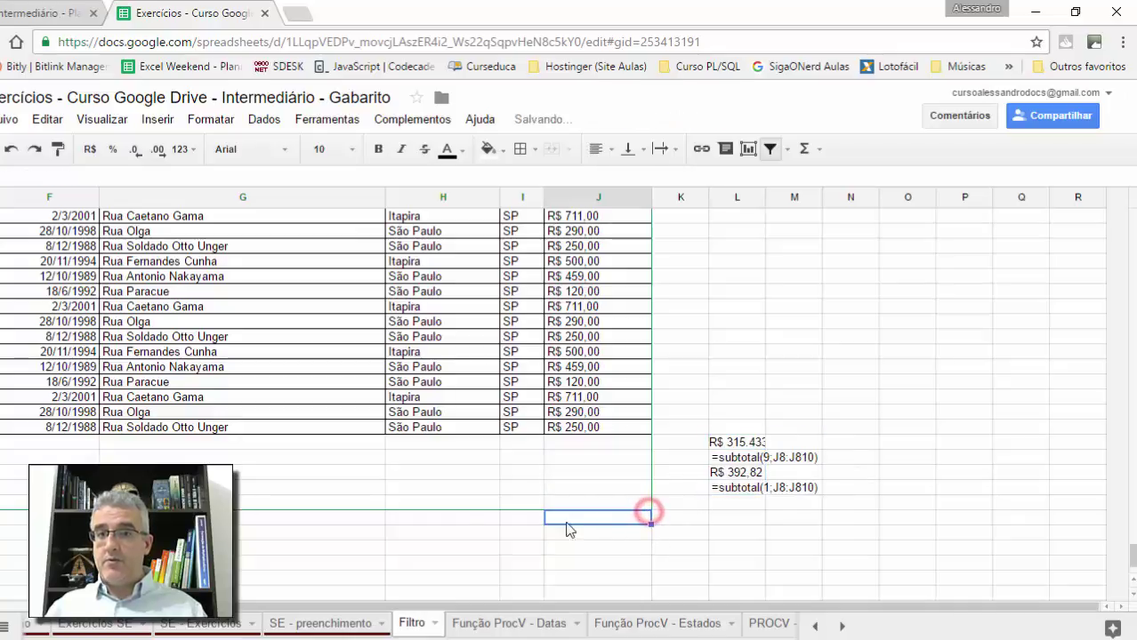
# Fit the width of column L to the SUBTOTAL results and formula texts
pyautogui.click(459, 506)
pyautogui.click(690, 482)
pyautogui.click(712, 411)
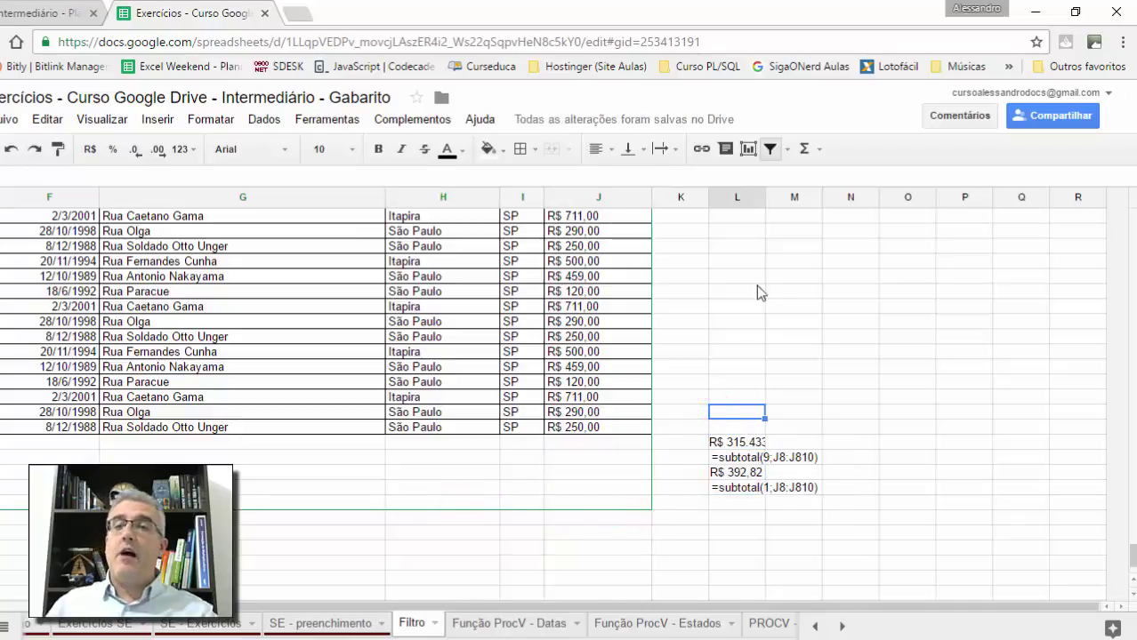
pyautogui.click(765, 195)
pyautogui.doubleClick(765, 195)
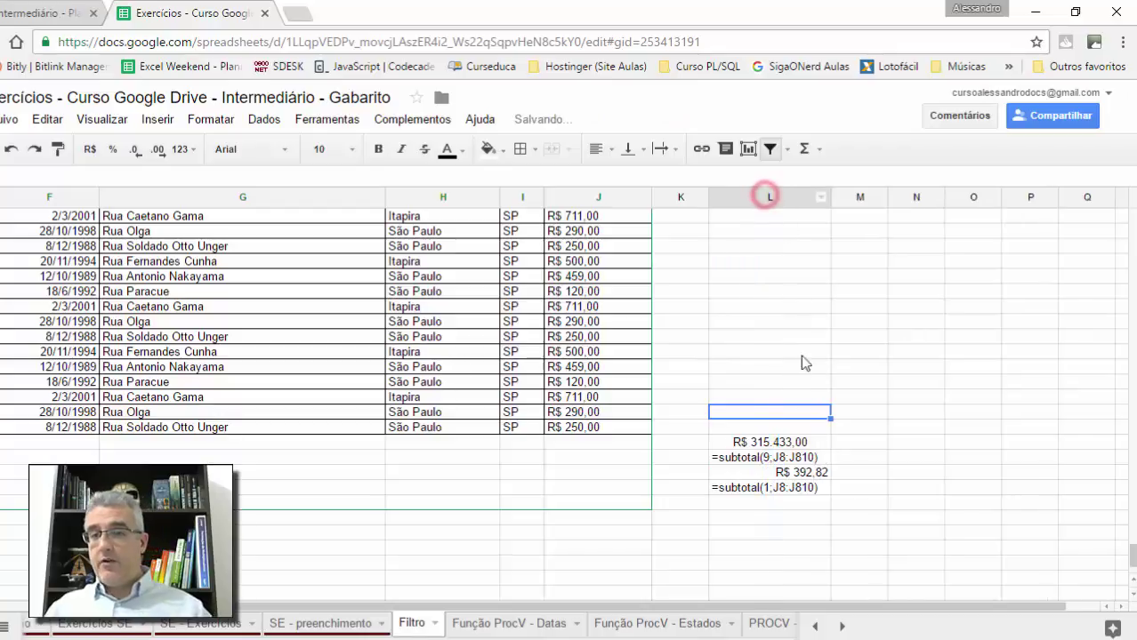
# Move the four SUBTOTAL cells up column L so they start on the table's header row, and return to the first column
pyautogui.click(761, 443)
pyautogui.keyDown('shift'); pyautogui.click(767, 487); pyautogui.keyUp('shift')
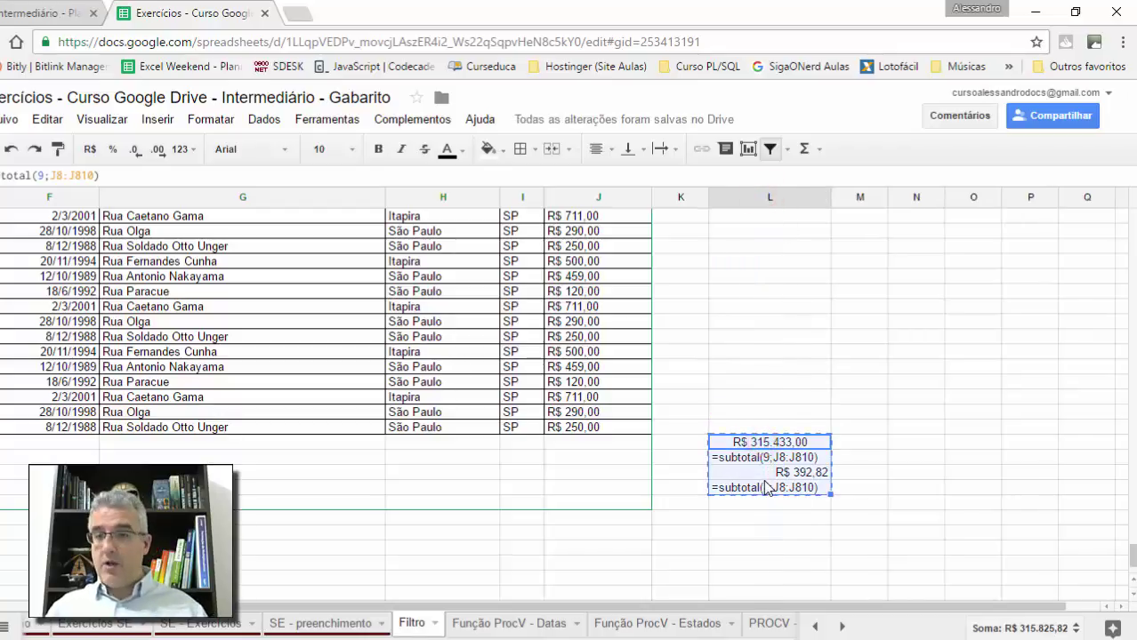
pyautogui.hotkey('ctrl', 'Up')
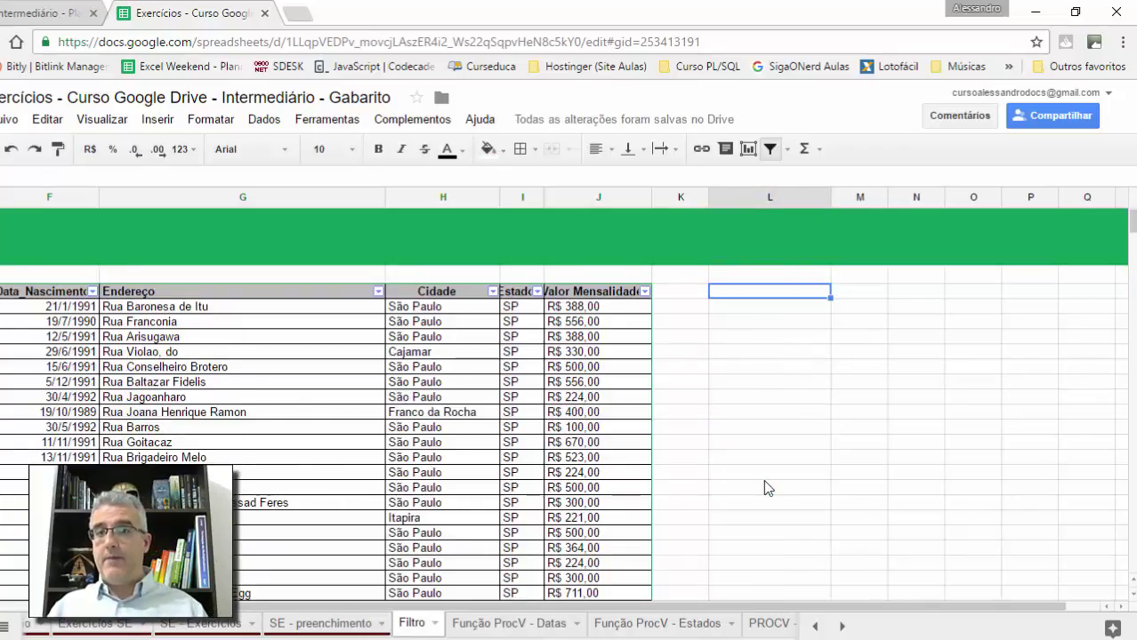
pyautogui.hotkey('ctrl', 'v')
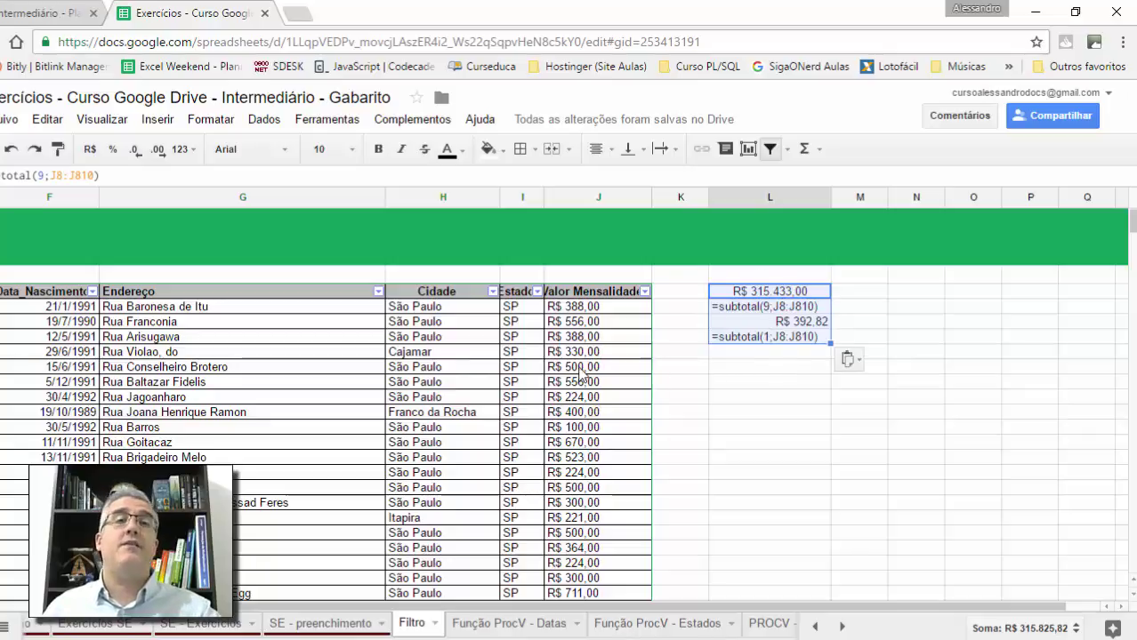
pyautogui.click(485, 374)
pyautogui.click(538, 366)
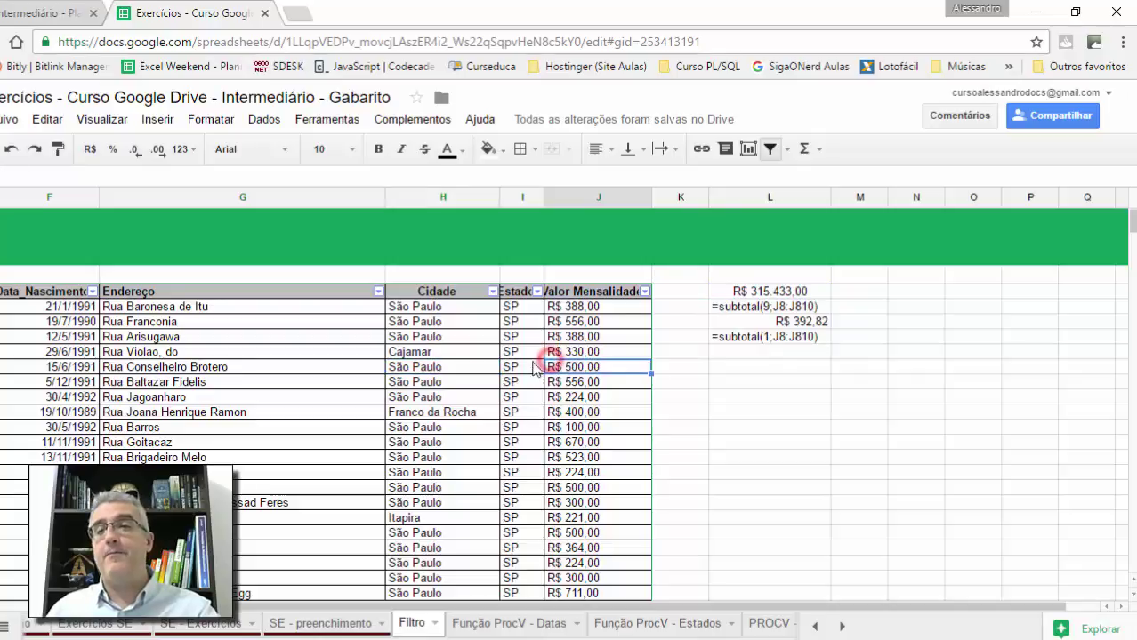
pyautogui.click(562, 320)
pyautogui.press('Home')
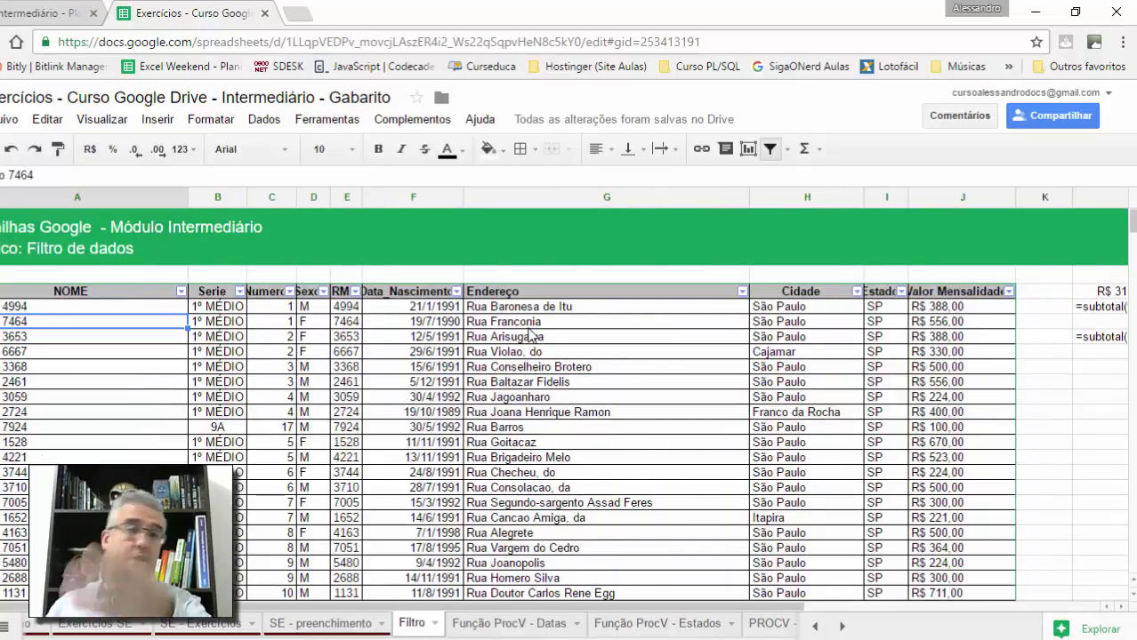
# Set the tab colour of the Filtro sheet to dark red
pyautogui.click(434, 627)
pyautogui.click(450, 466)
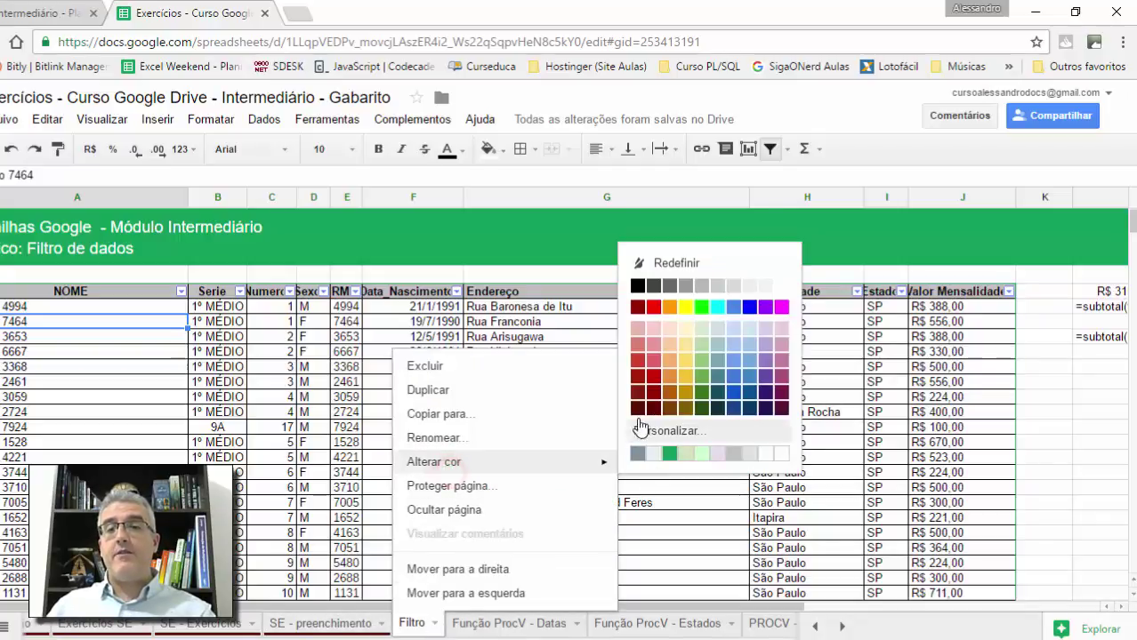
pyautogui.click(637, 408)
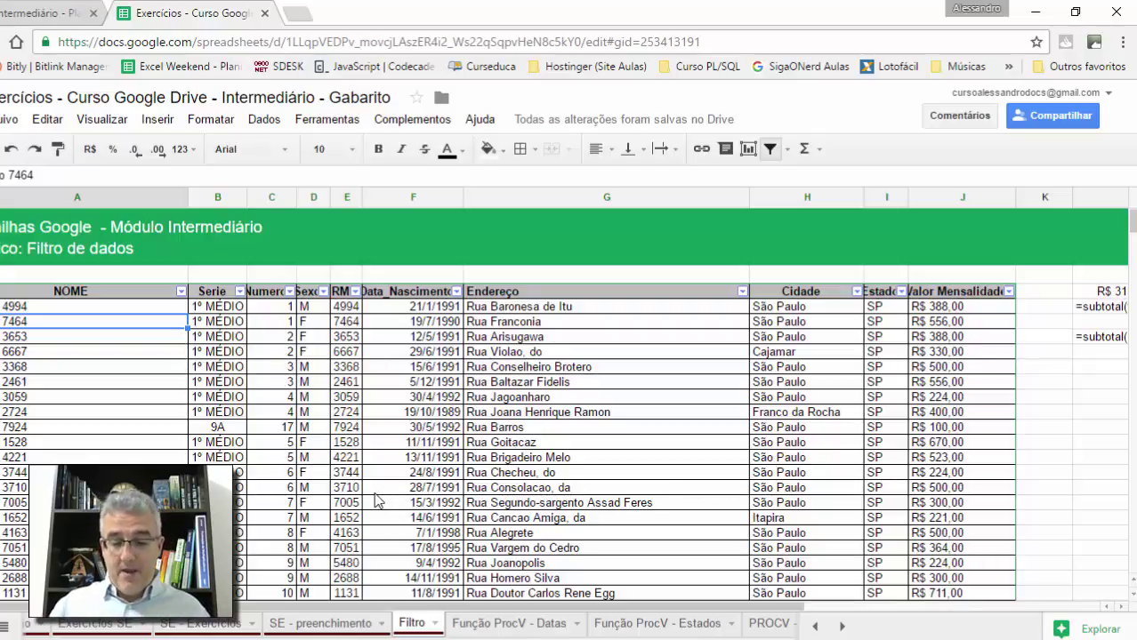
# View the commemoration table on the Função ProcV - Datas sheet and minimise the browser window
pyautogui.click(510, 624)
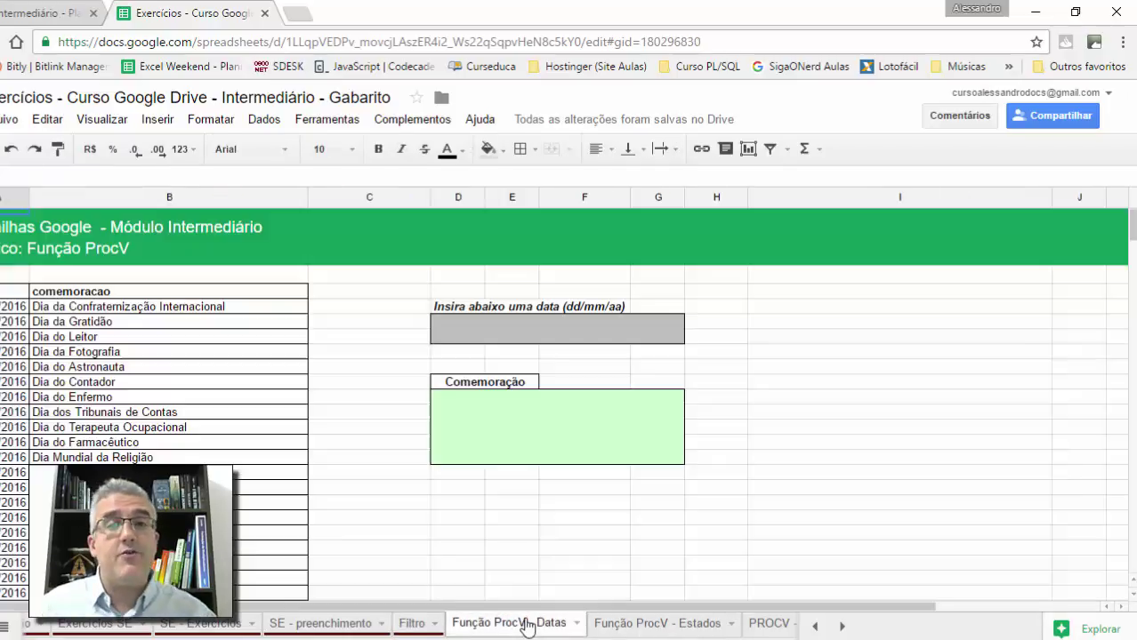
pyautogui.click(207, 431)
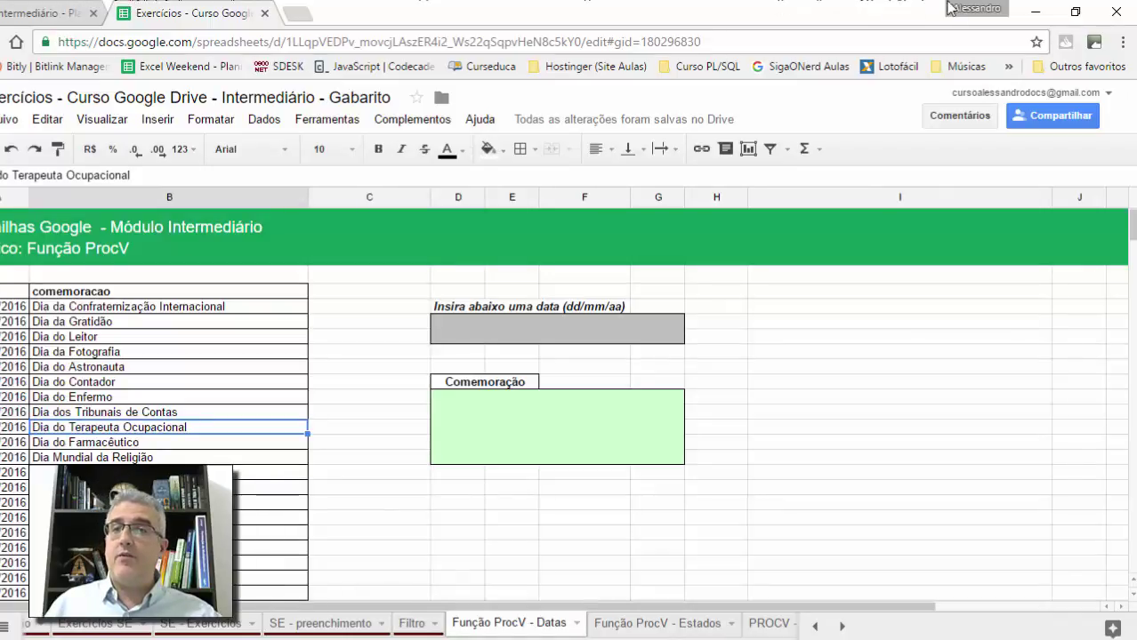
pyautogui.click(1034, 12)
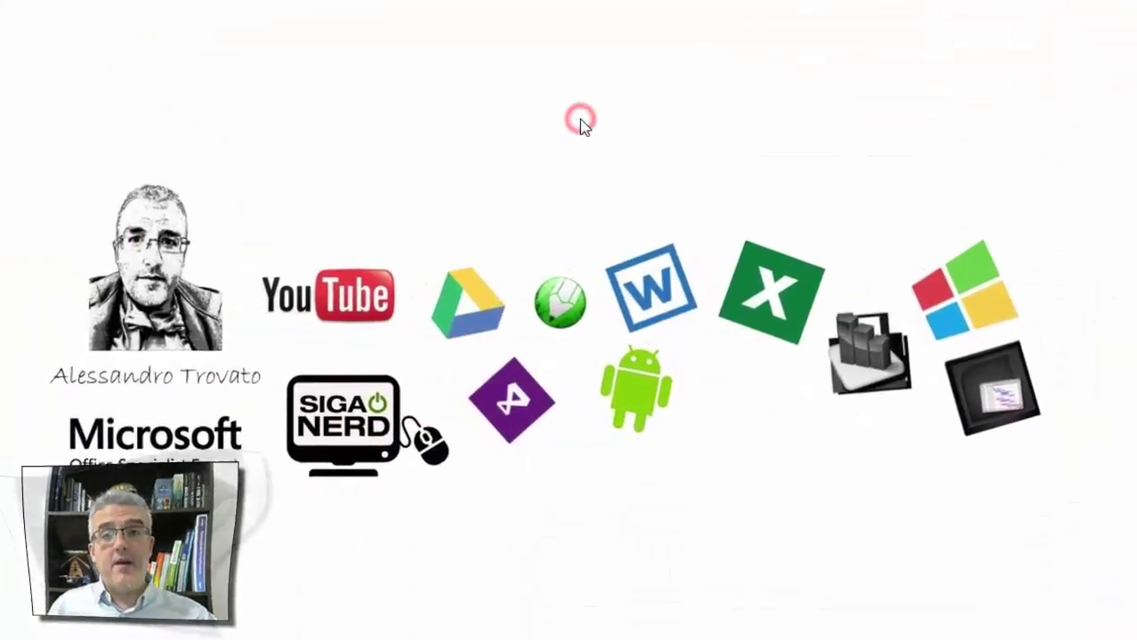